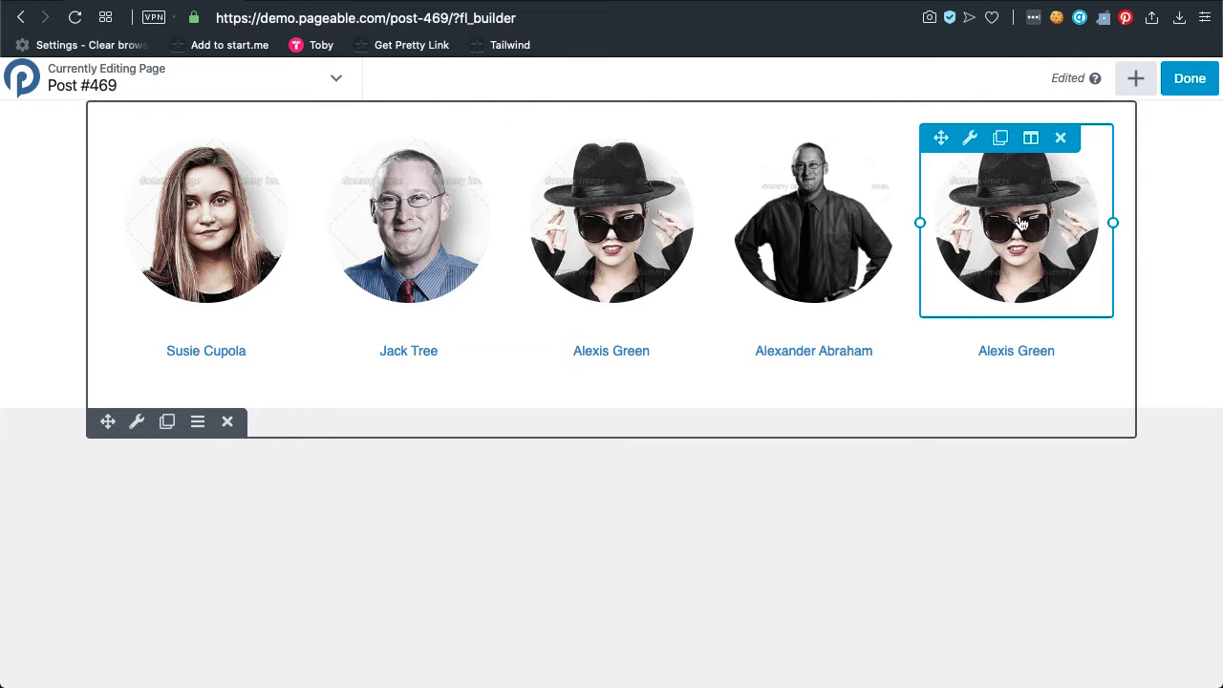
# Open Beaver Builder's Modules panel with the + button in the top bar.
pyautogui.click(1129, 88)
pyautogui.click(1003, 172)
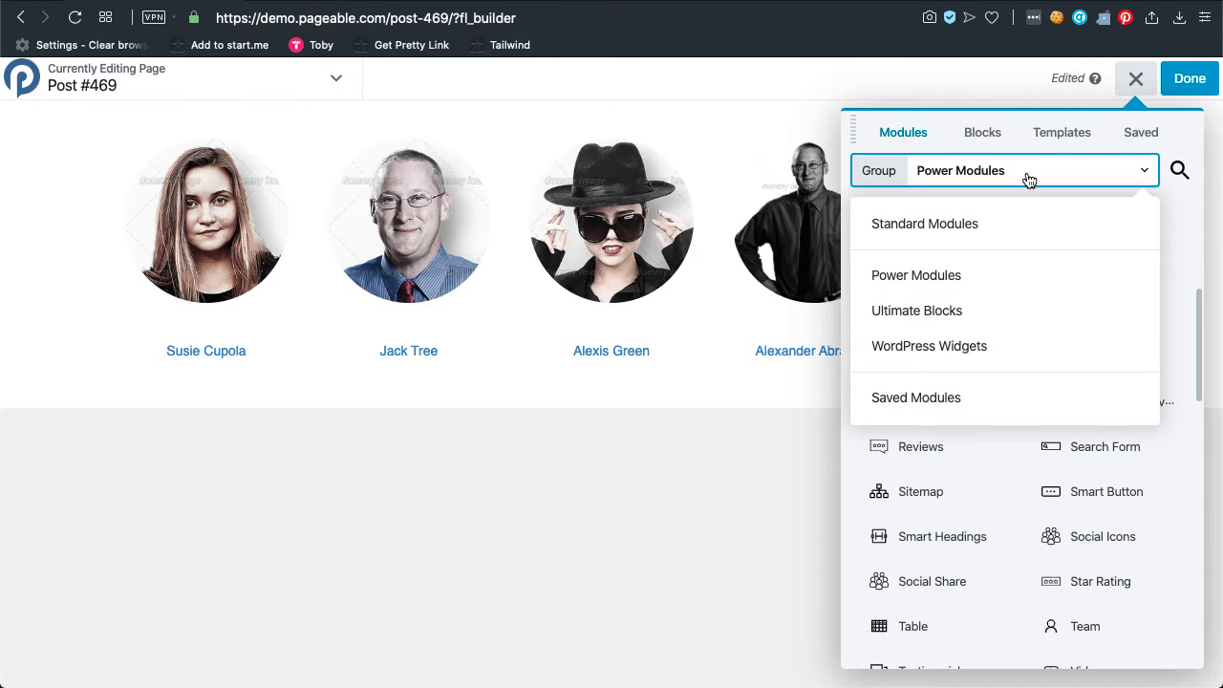
pyautogui.click(992, 224)
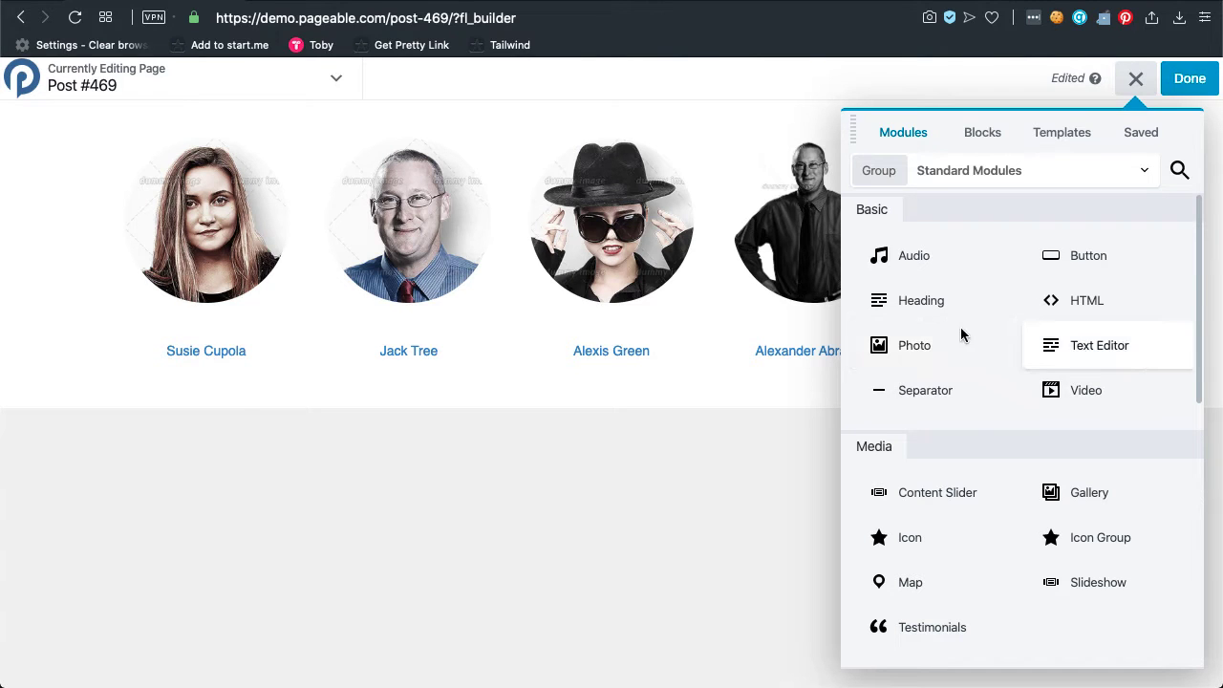
pyautogui.click(619, 212)
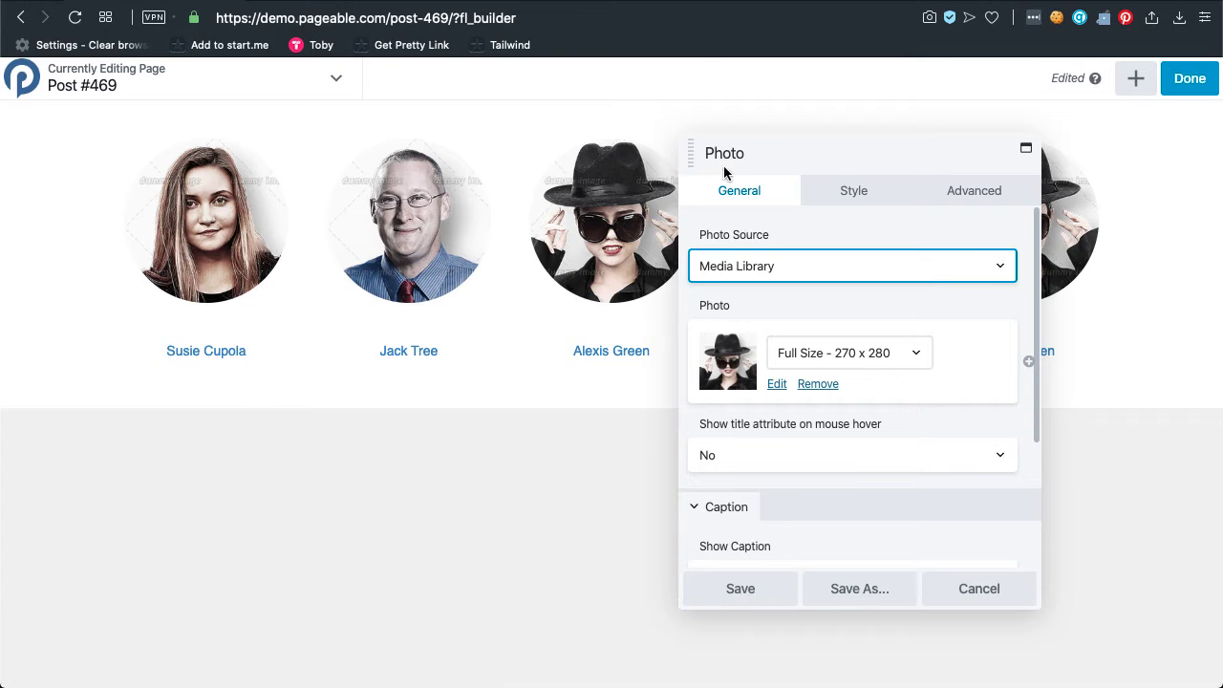
pyautogui.click(567, 348)
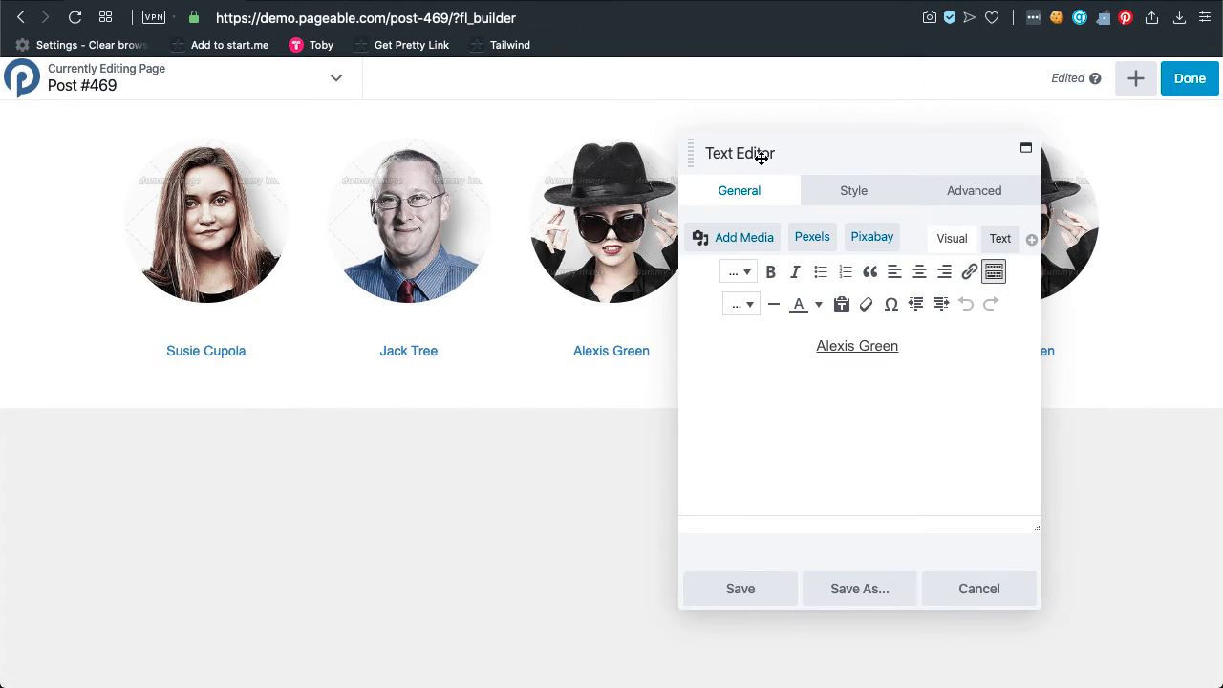
pyautogui.click(988, 585)
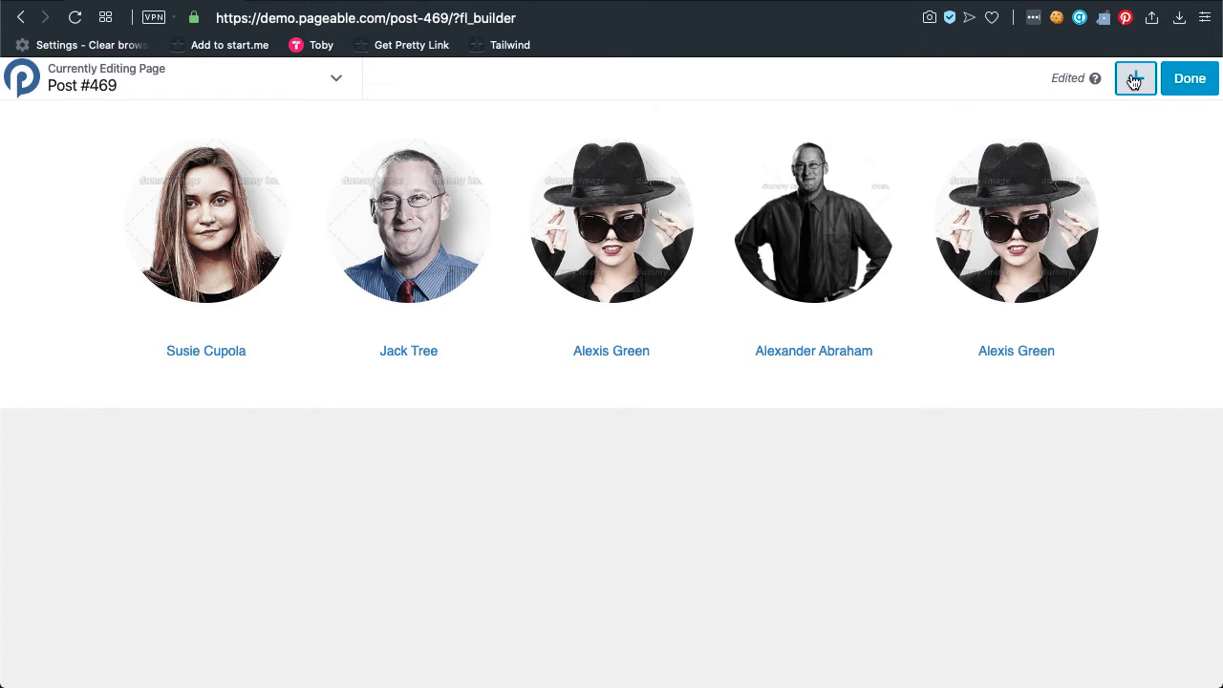
pyautogui.click(1136, 81)
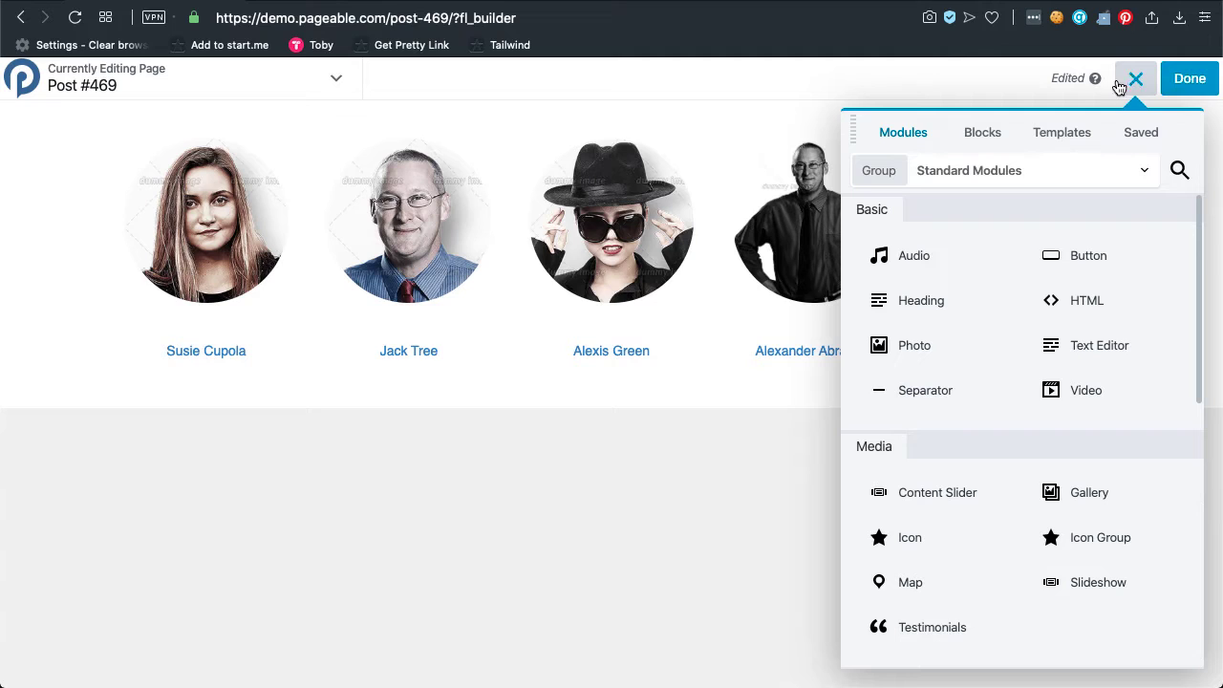
# Choose Ultimate Blocks in the Group list and scroll the modules down to Team.
pyautogui.moveTo(666, 334)
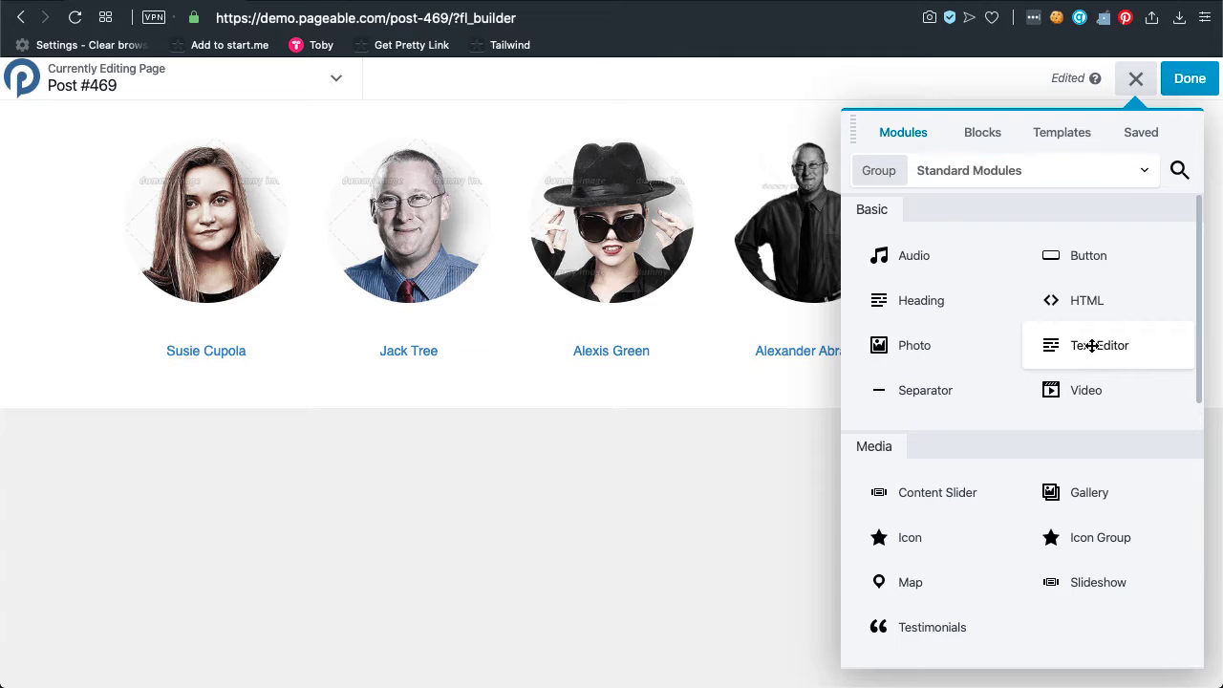
pyautogui.click(1073, 175)
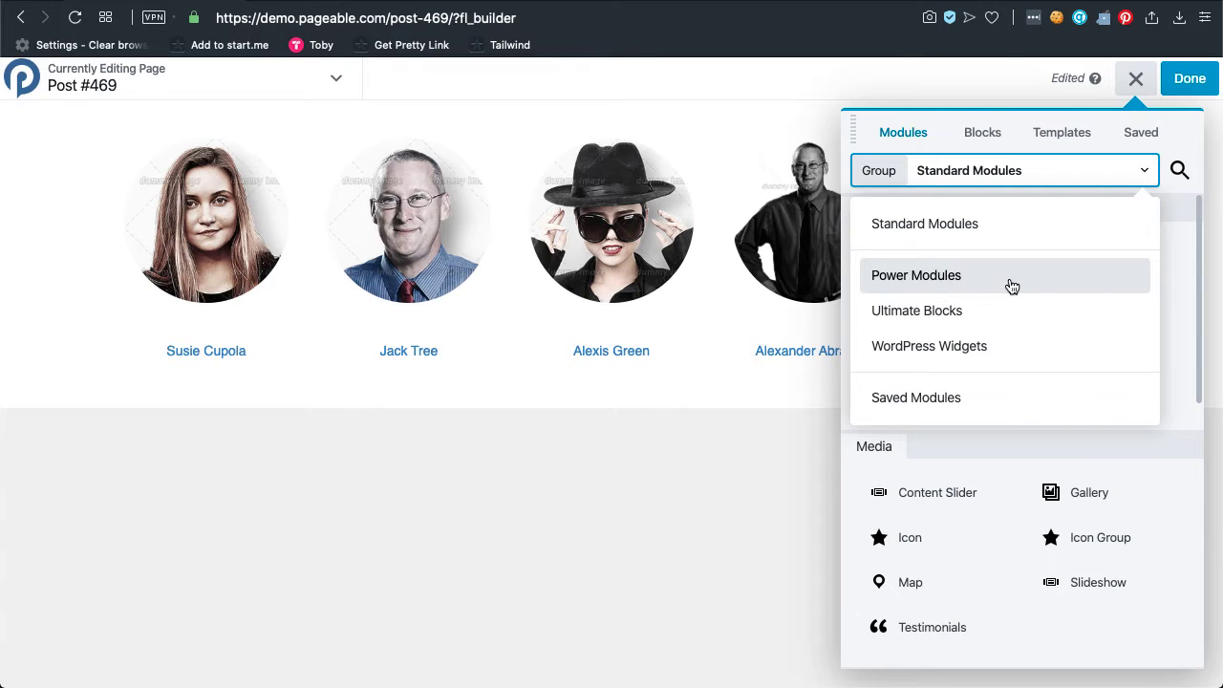
pyautogui.click(993, 310)
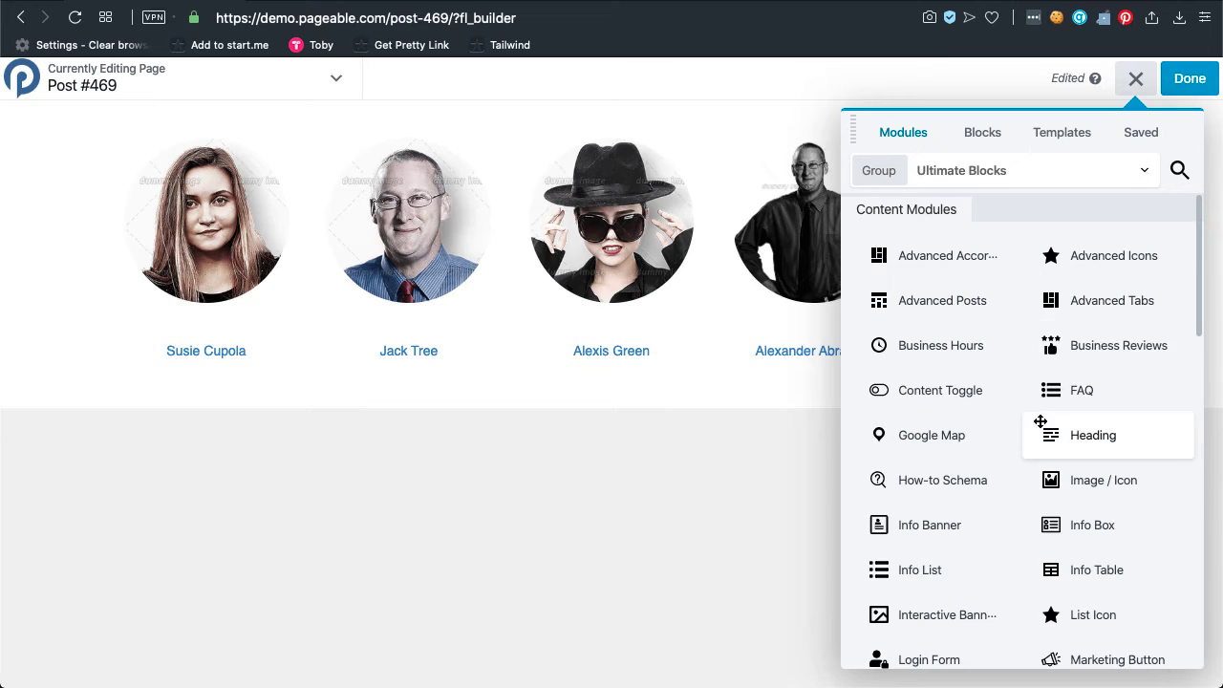
pyautogui.click(1113, 174)
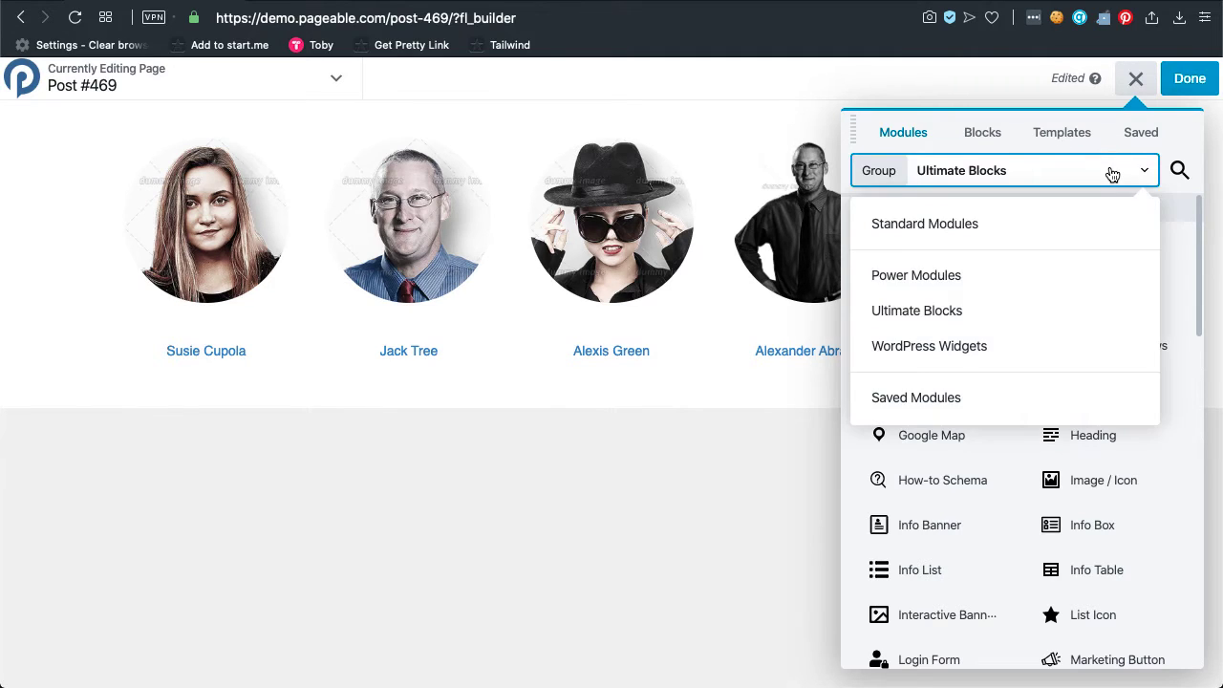
pyautogui.click(996, 318)
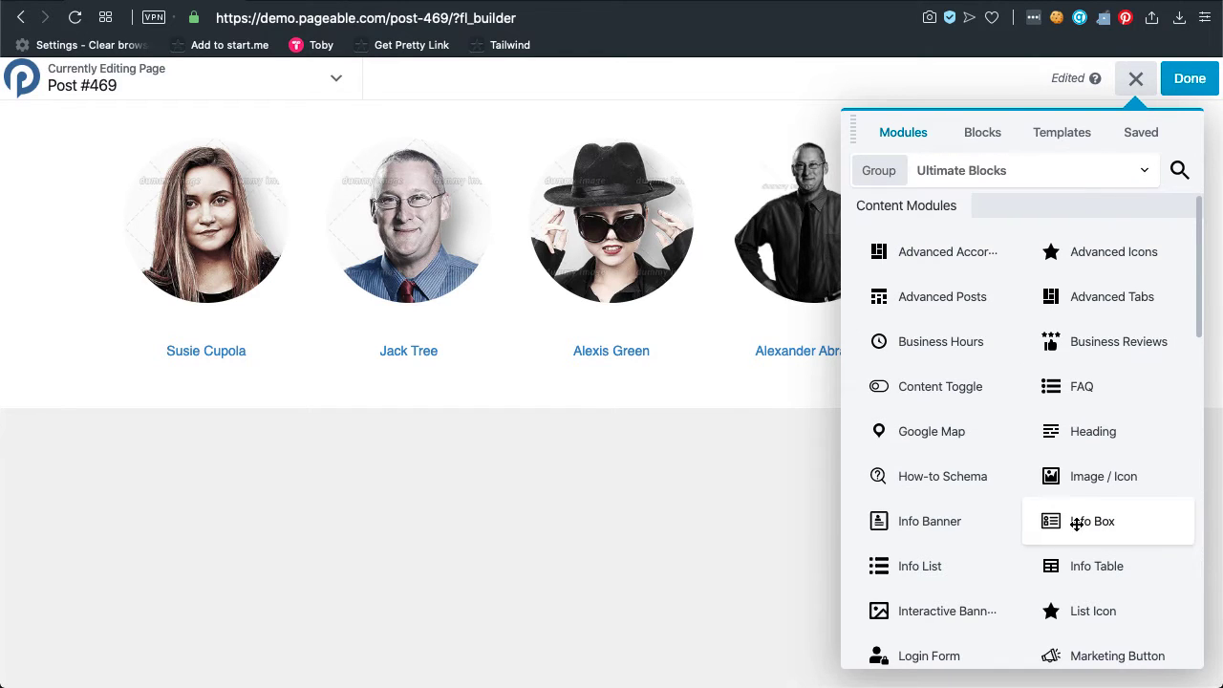
pyautogui.scroll(-1, 1077, 525)
pyautogui.scroll(-3, 1077, 525)
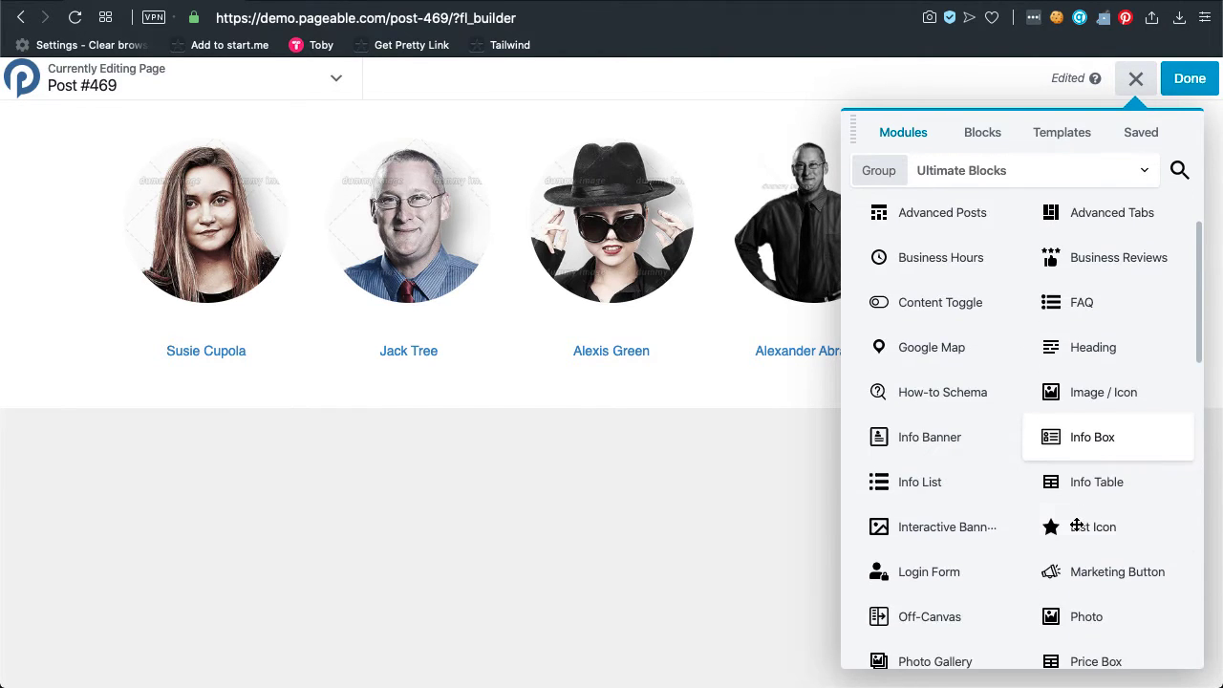
pyautogui.scroll(-1, 1077, 524)
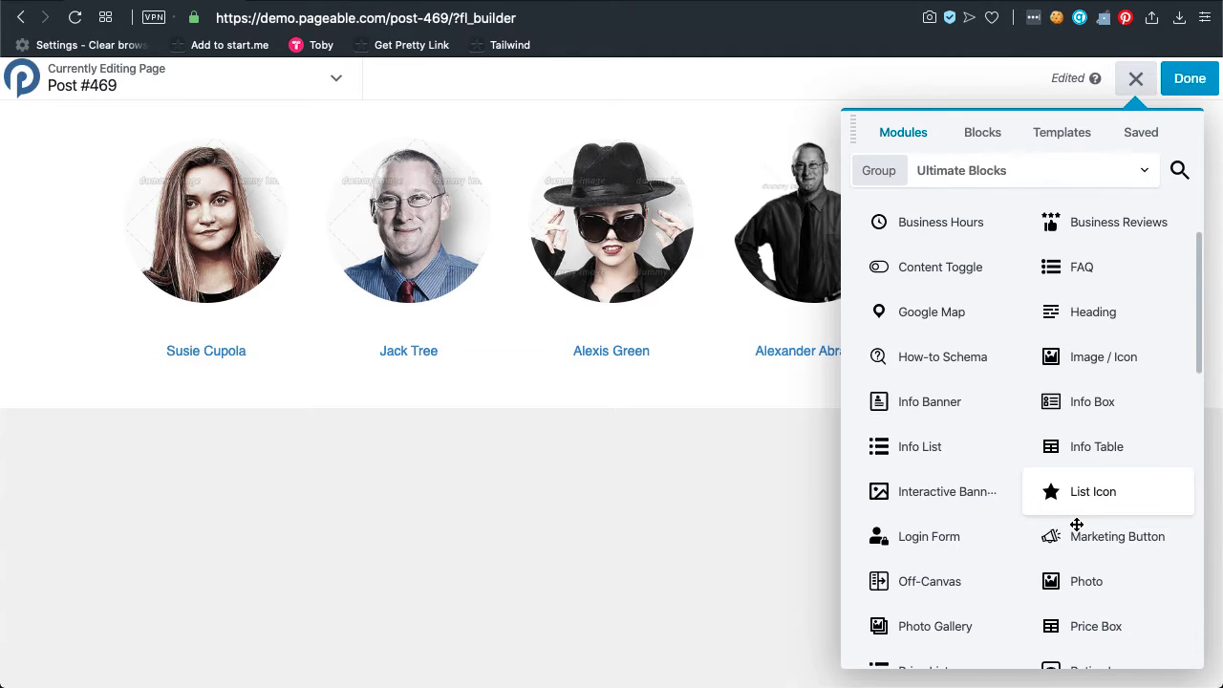
pyautogui.scroll(-6, 1077, 525)
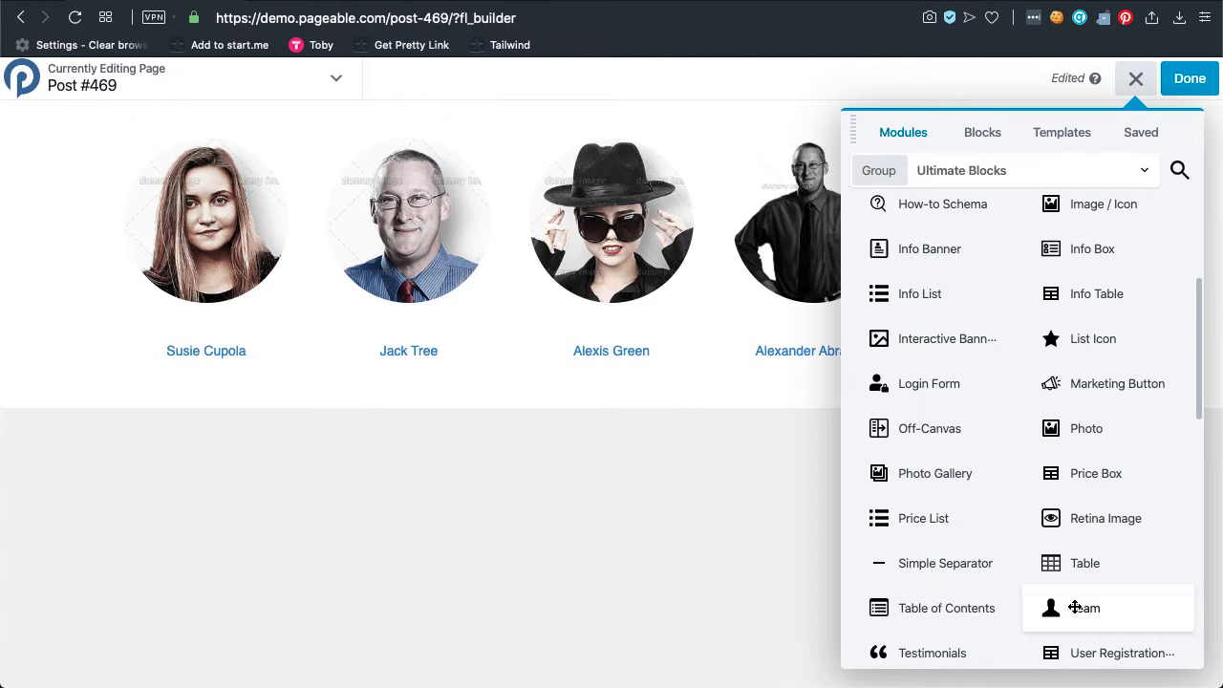
# Drop an Ultimate Blocks Team module below the portrait row and open its Media Library photo picker.
pyautogui.moveTo(1075, 608); pyautogui.dragTo(362, 332)
pyautogui.moveTo(1134, 613); pyautogui.dragTo(384, 474)
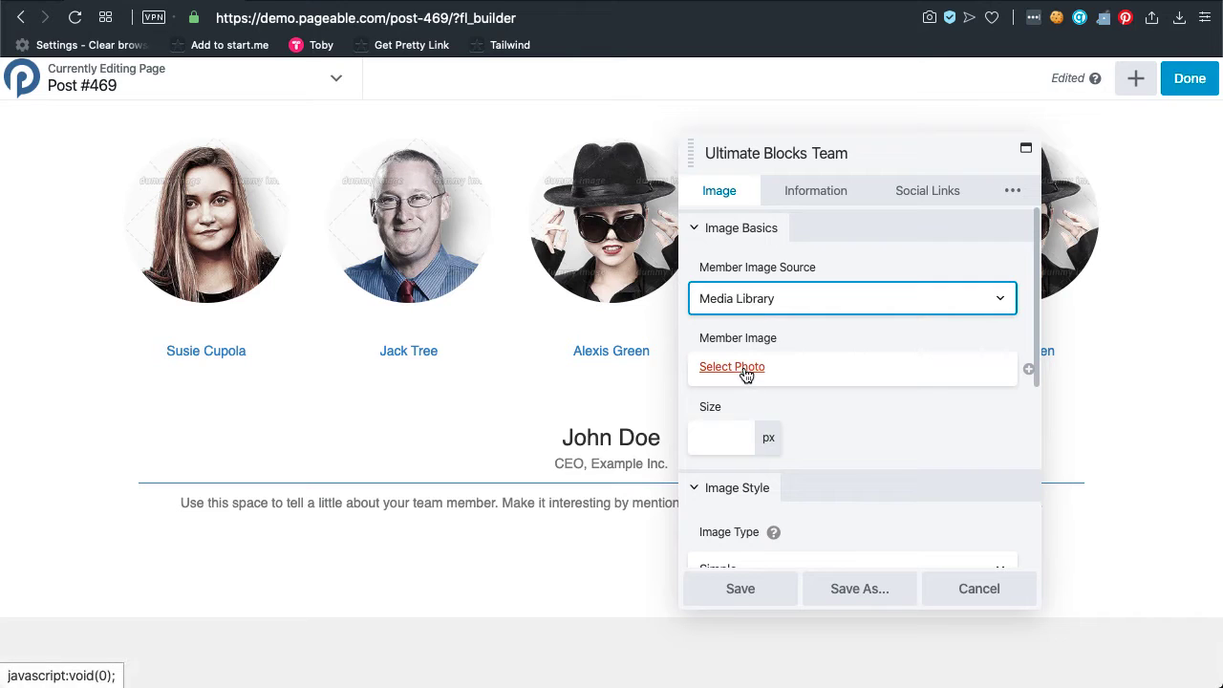
pyautogui.click(759, 299)
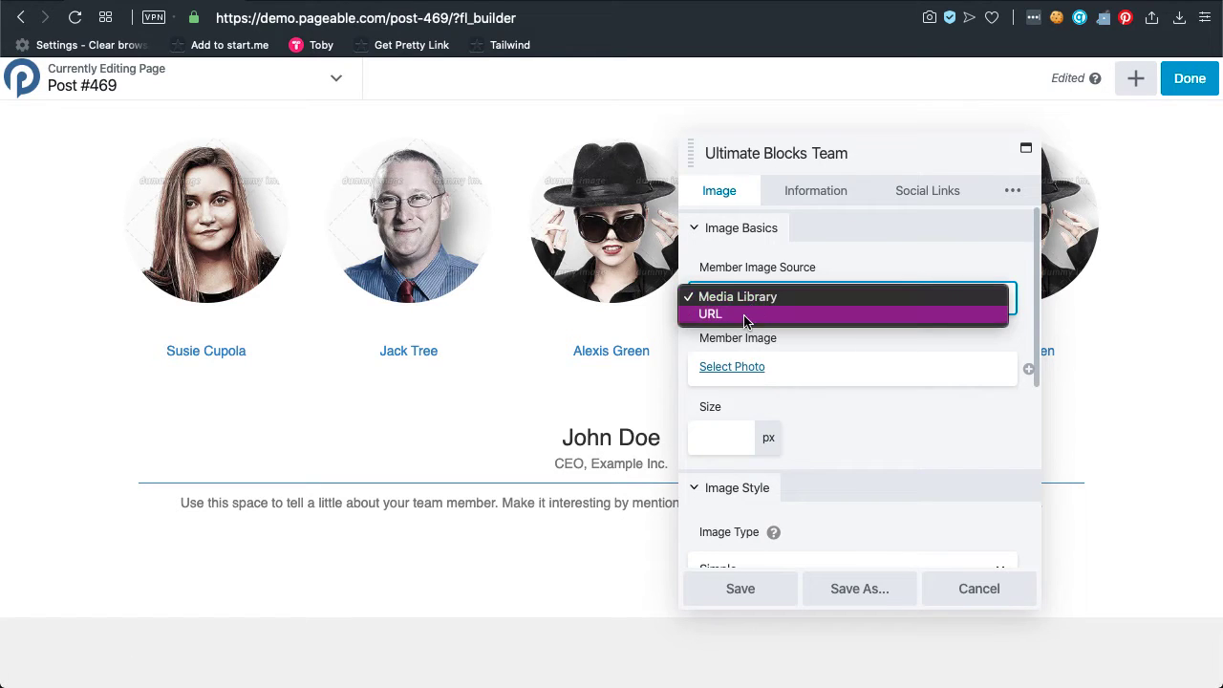
pyautogui.click(743, 349)
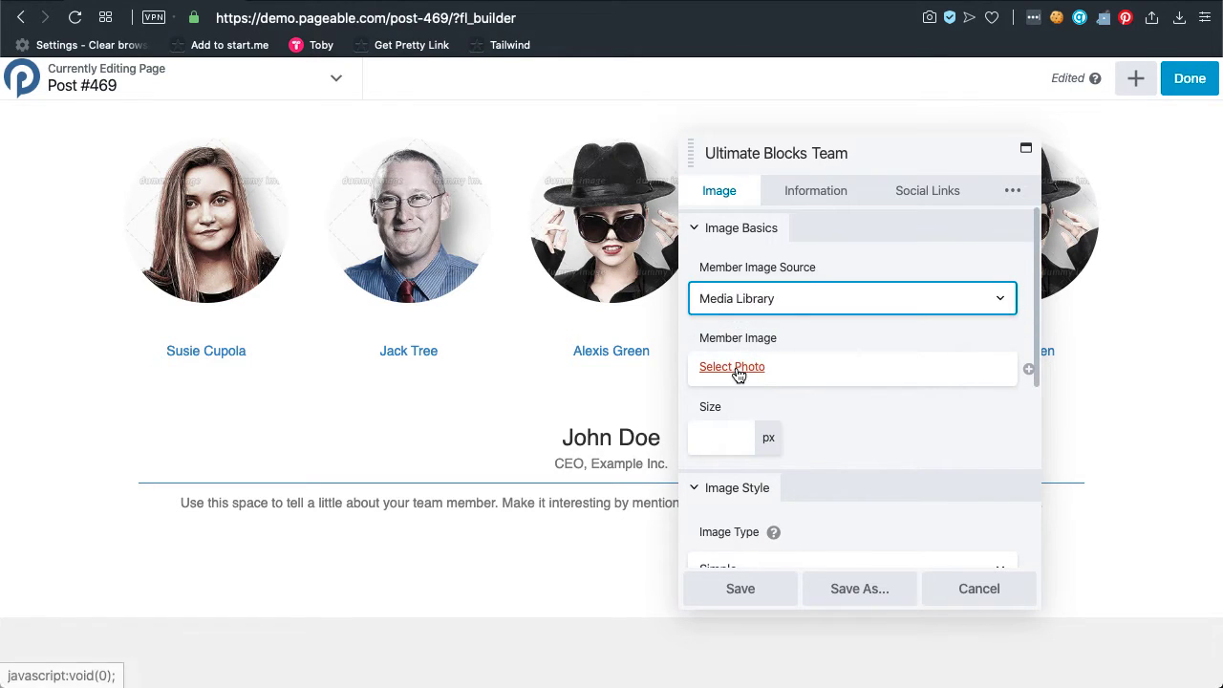
pyautogui.click(739, 370)
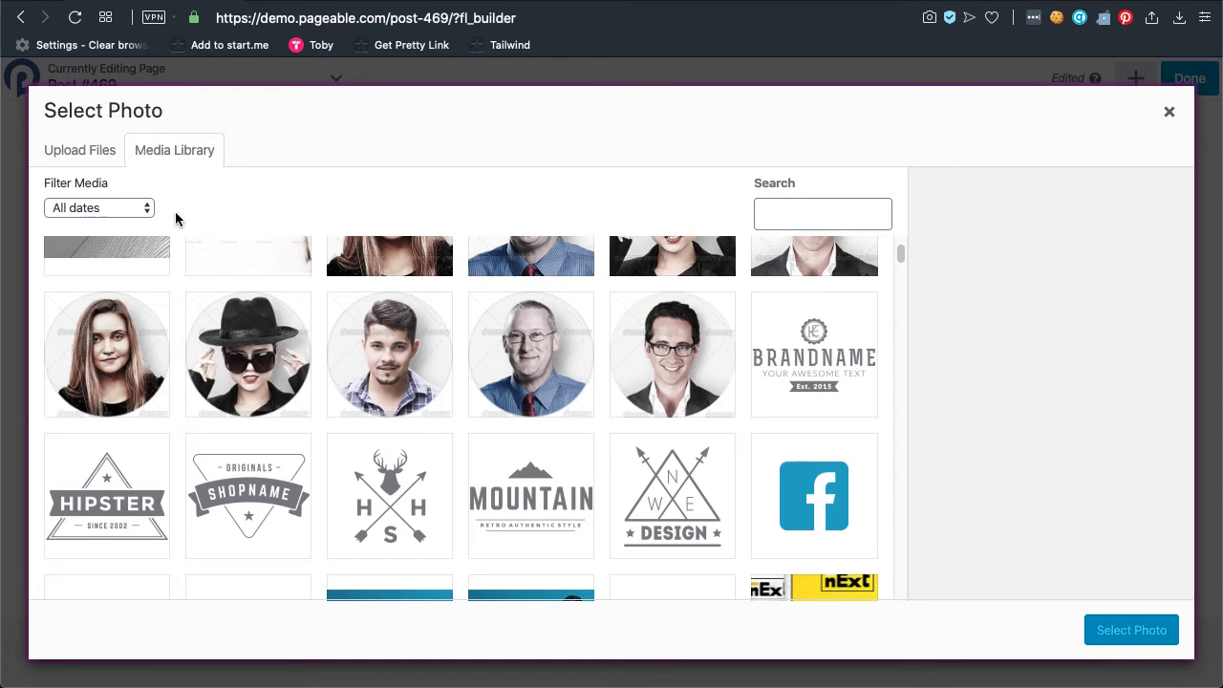
# Choose 165-img4.png from the Media Library as the Team card's member image.
pyautogui.click(81, 155)
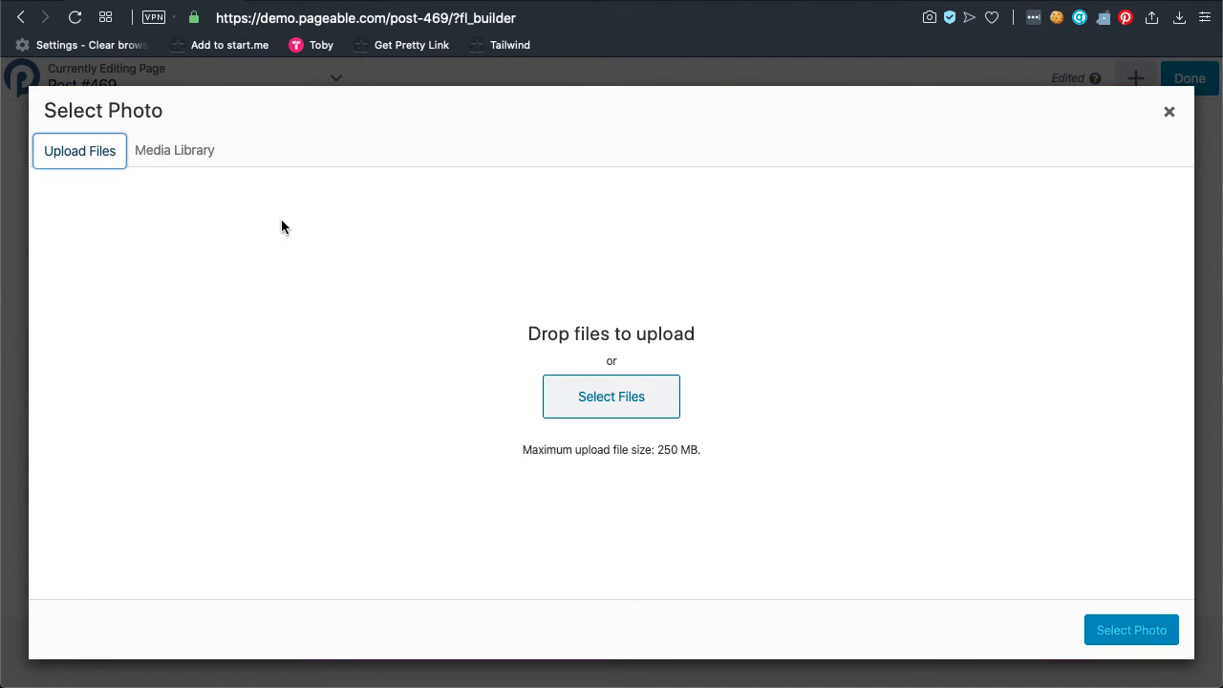
pyautogui.click(146, 150)
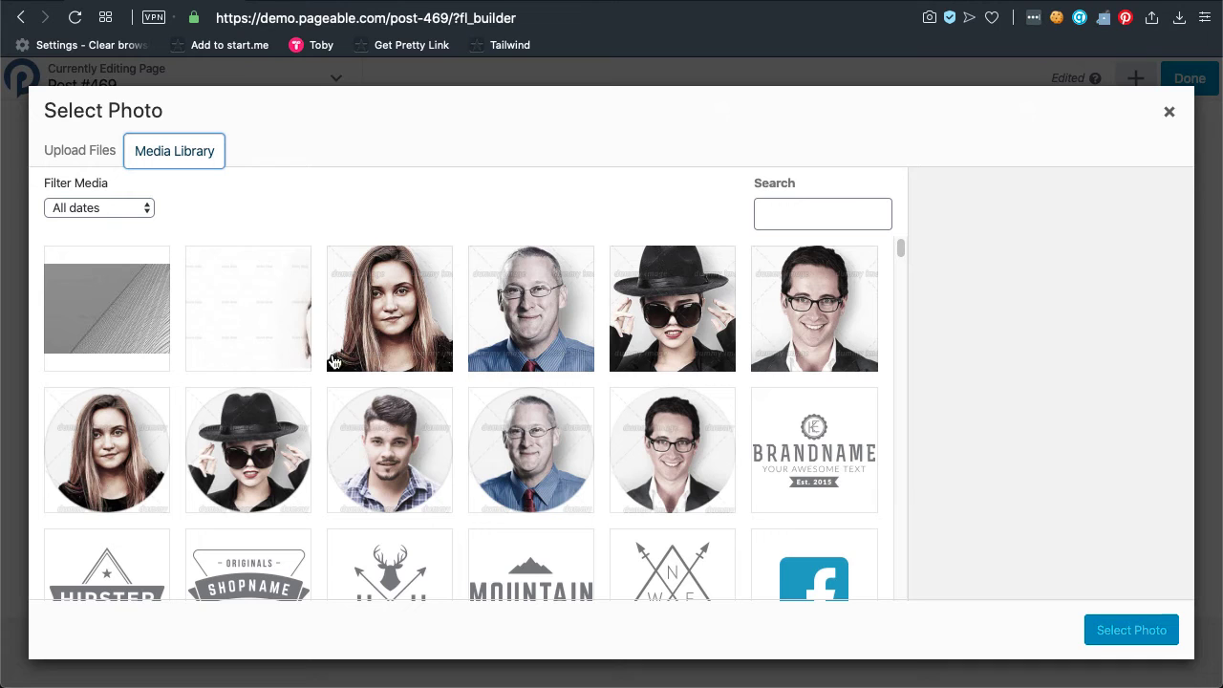
pyautogui.click(285, 323)
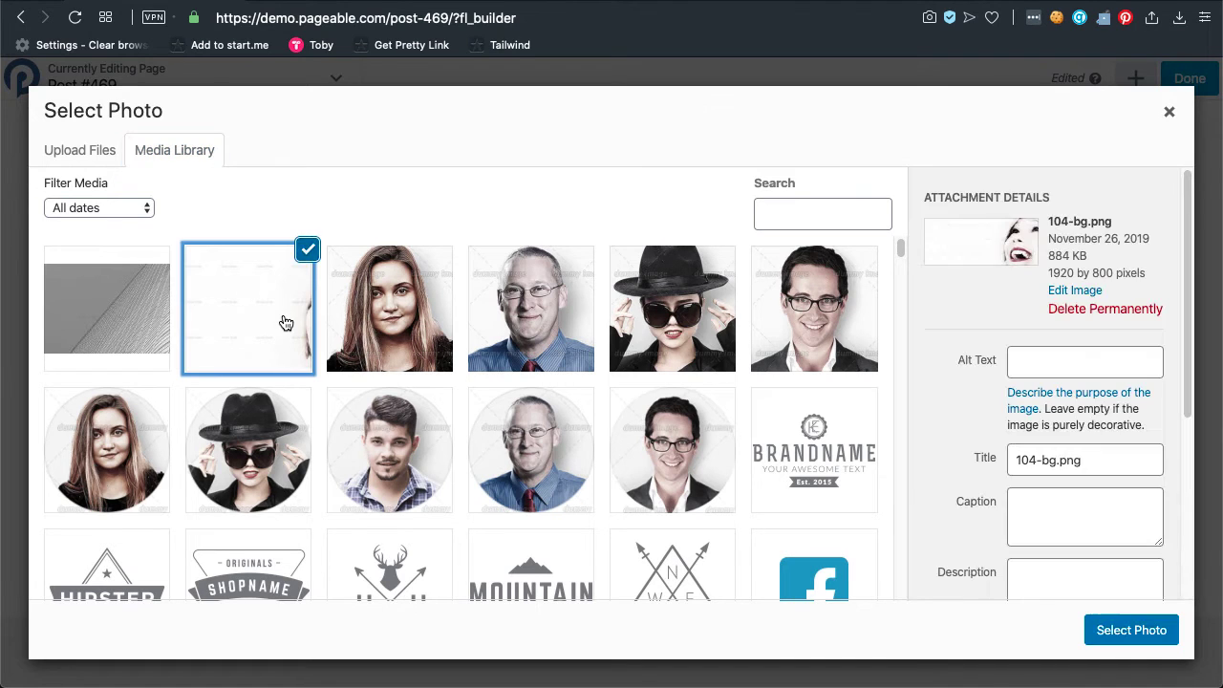
pyautogui.click(378, 304)
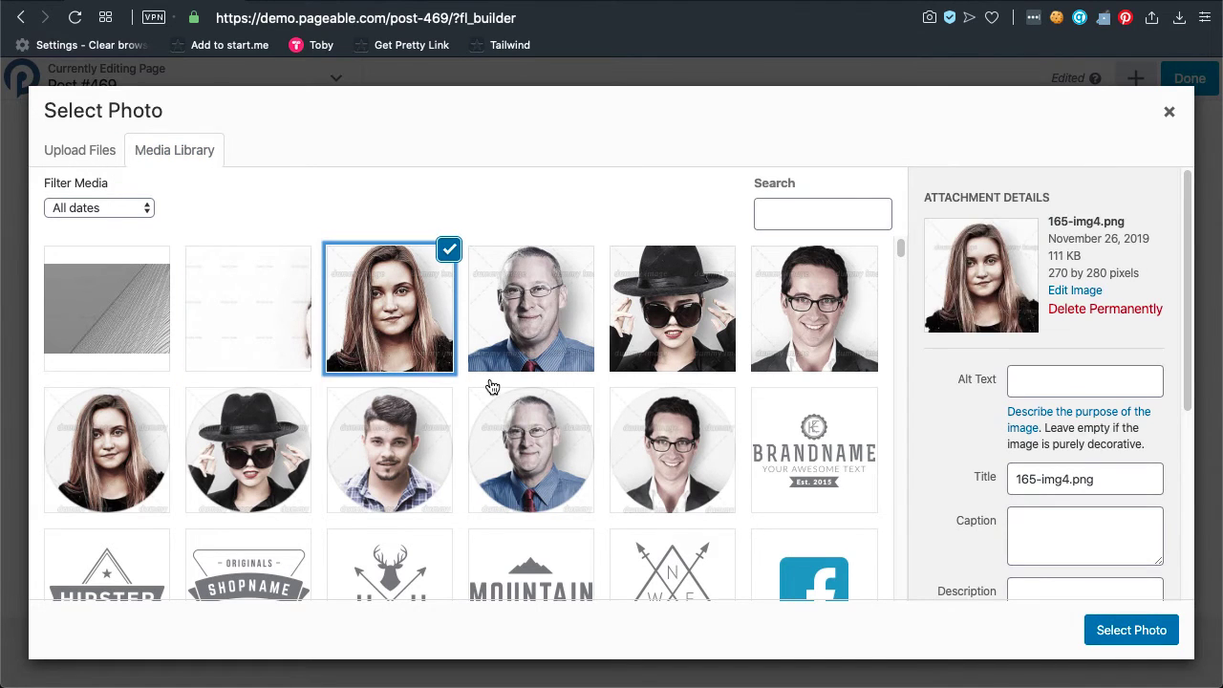
pyautogui.click(1137, 636)
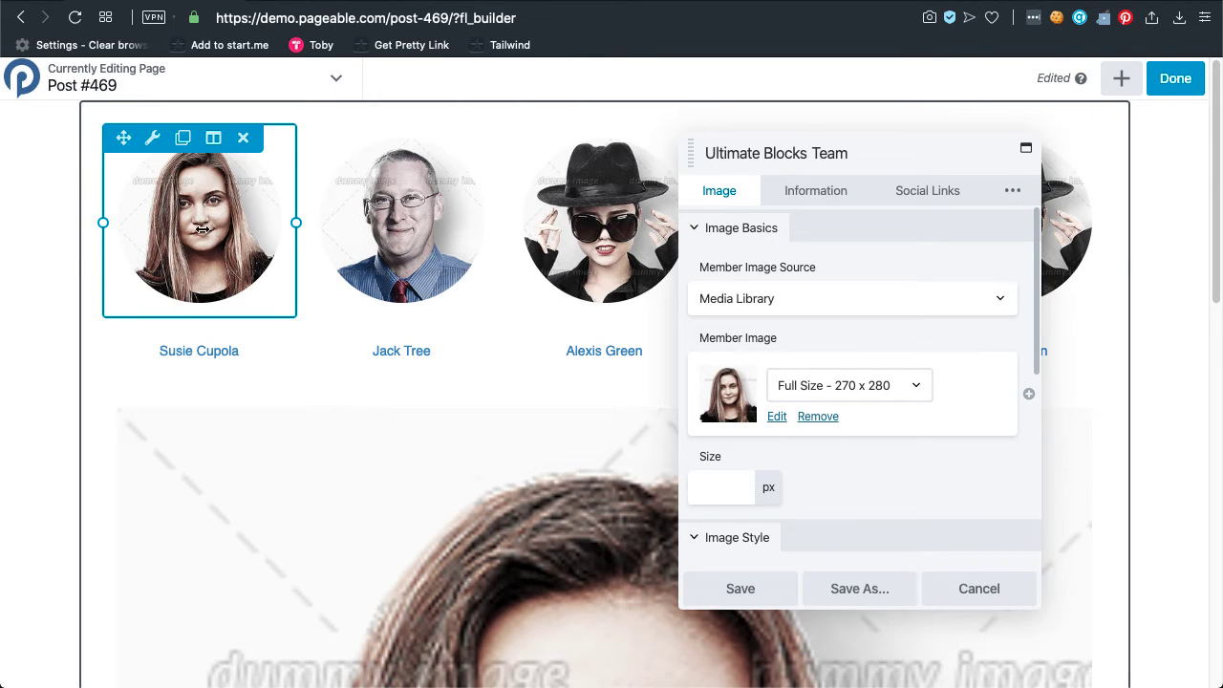
# Set the Team card's member image type to circle.
pyautogui.scroll(-1, 908, 487)
pyautogui.scroll(-3, 909, 493)
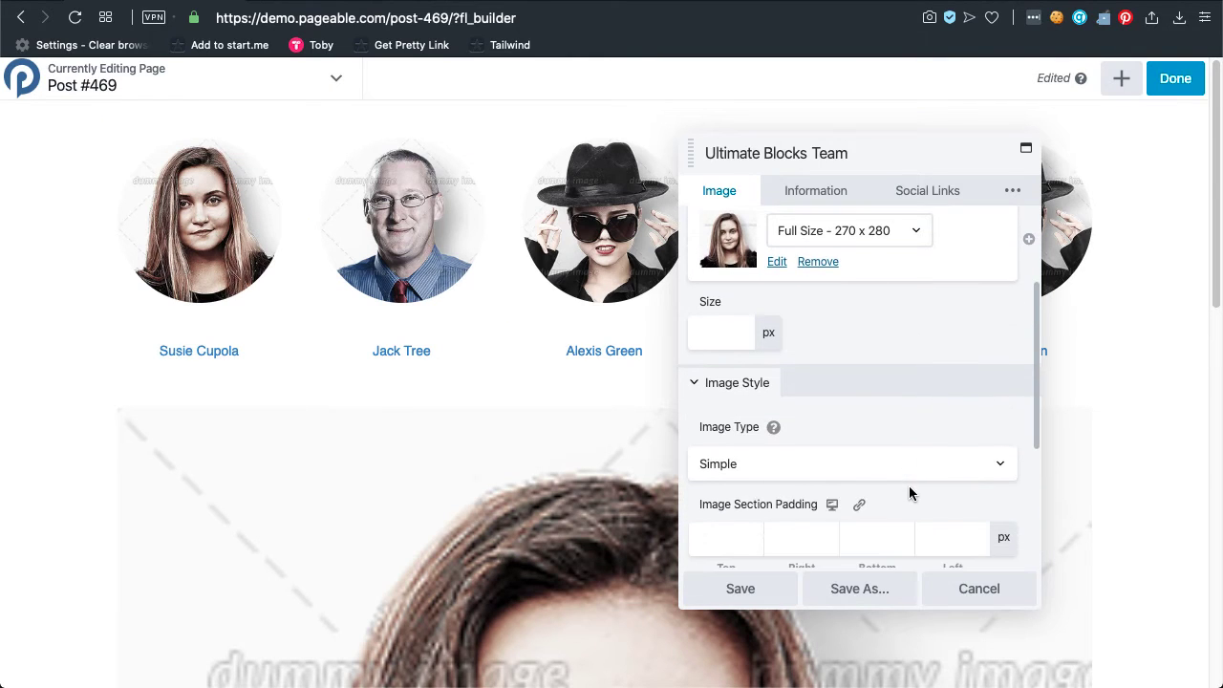
pyautogui.click(861, 468)
pyautogui.click(844, 481)
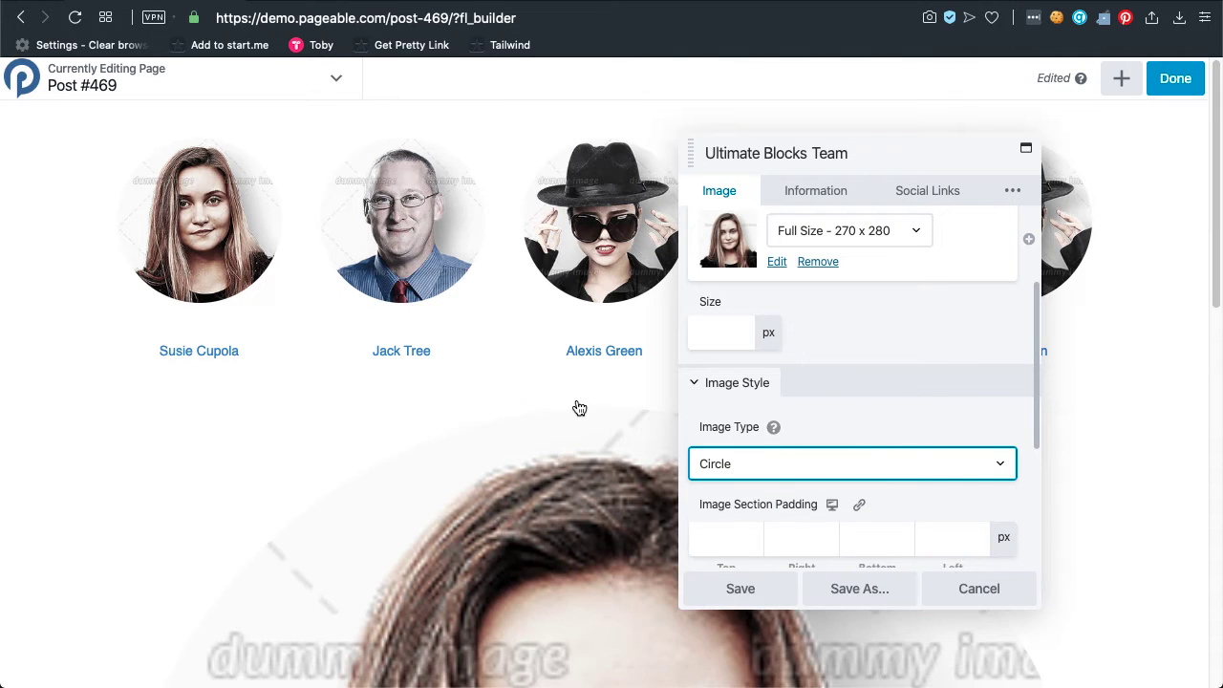
# Show the Information tab with the placeholder John Doe, CEO and Example Inc. details.
pyautogui.scroll(-5, 577, 407)
pyautogui.scroll(-5, 573, 406)
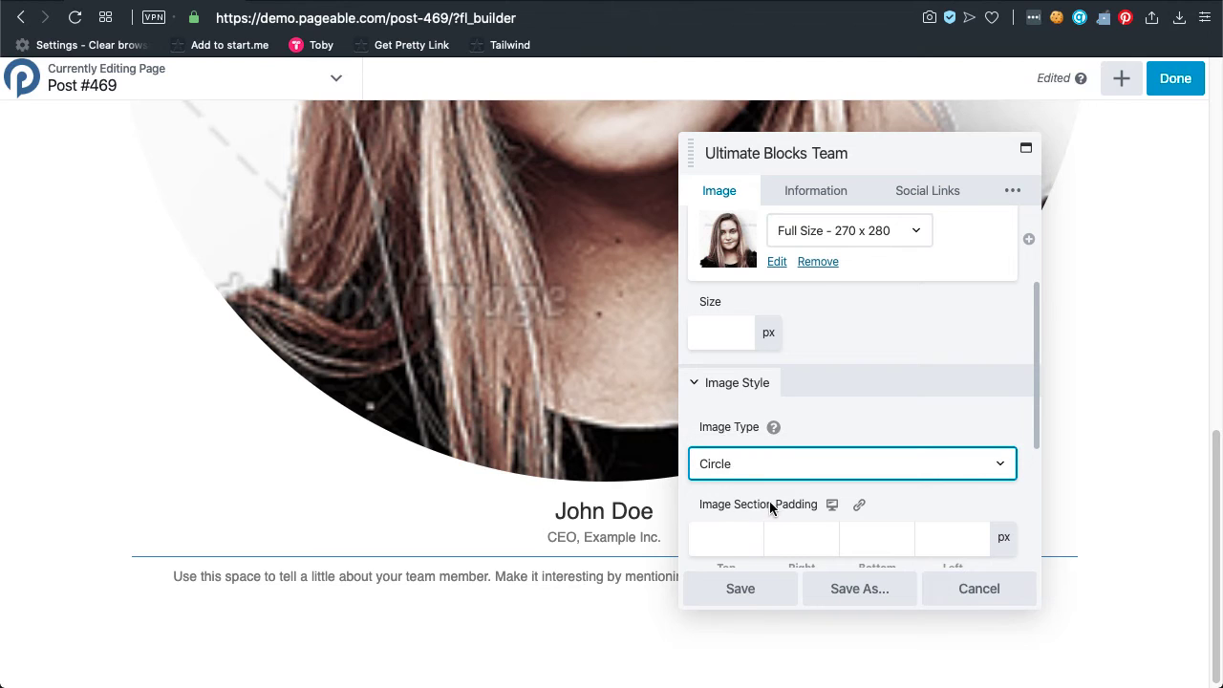
pyautogui.scroll(-1, 773, 506)
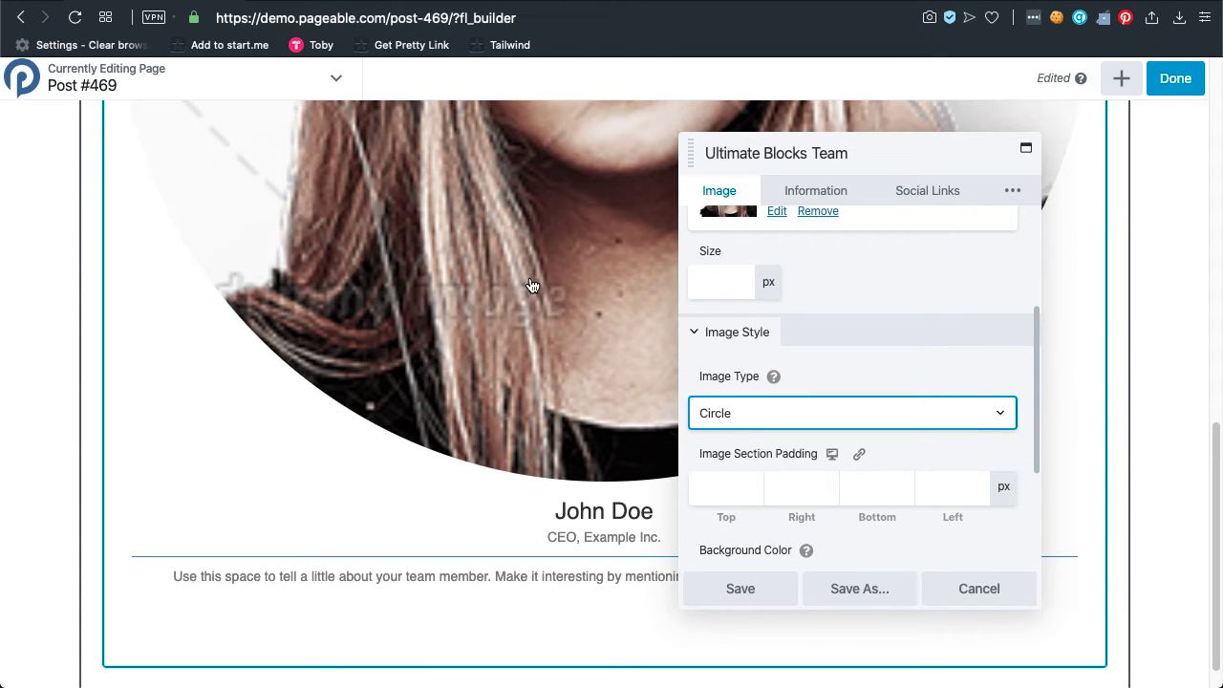
pyautogui.scroll(-2, 810, 514)
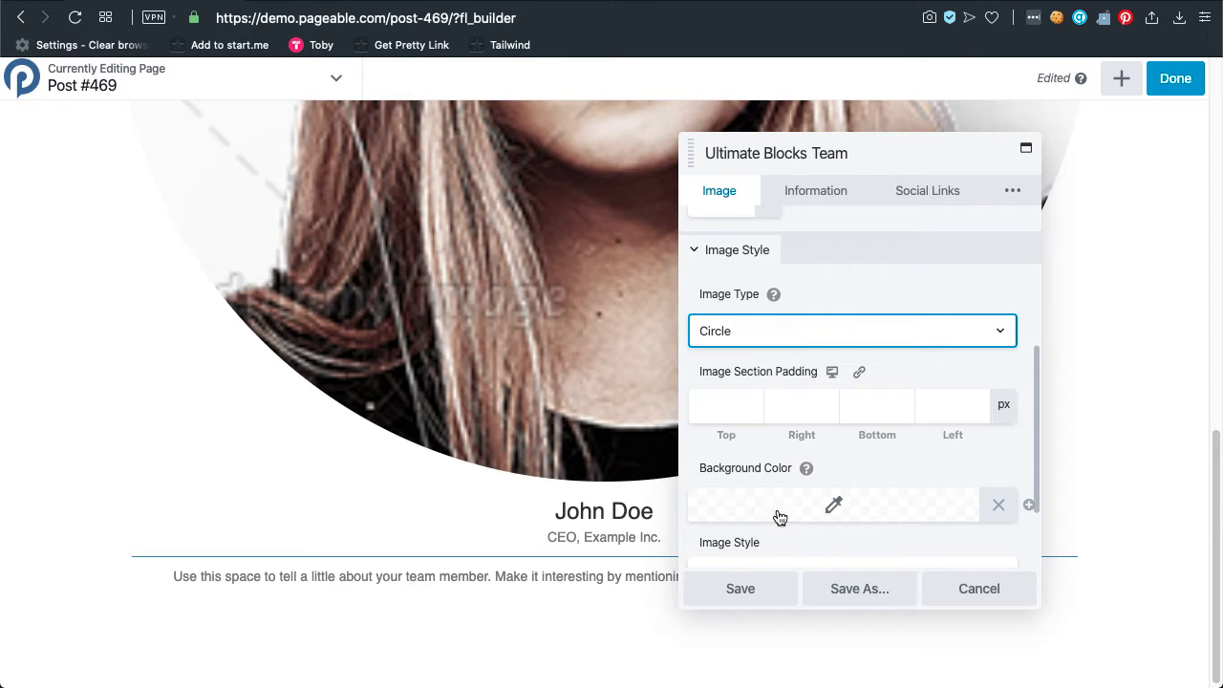
pyautogui.scroll(-2, 831, 512)
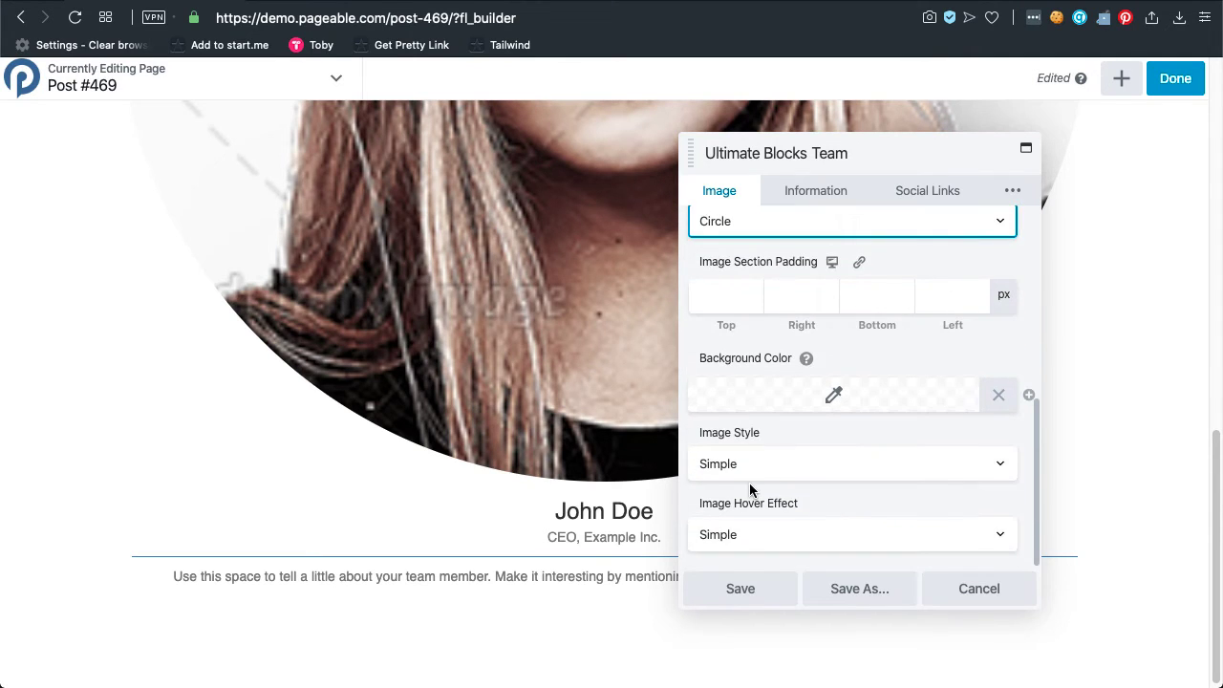
pyautogui.click(818, 192)
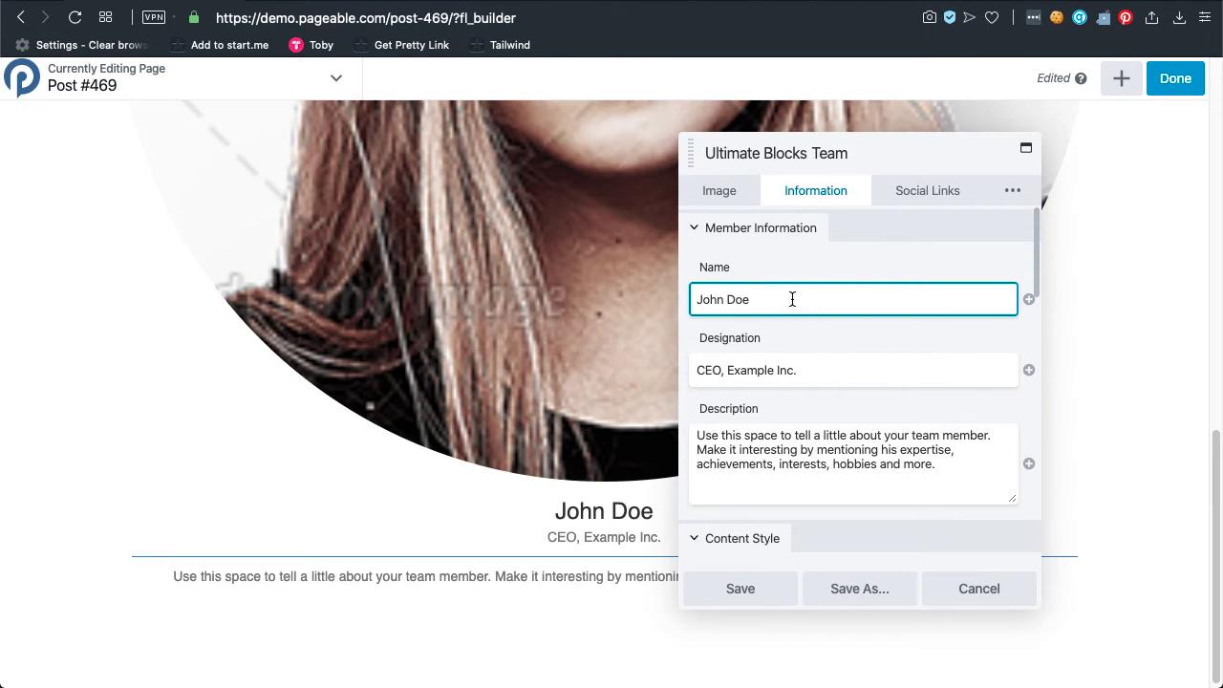
# Replace the placeholder member name with the new team member's full name.
pyautogui.tripleClick(793, 299)
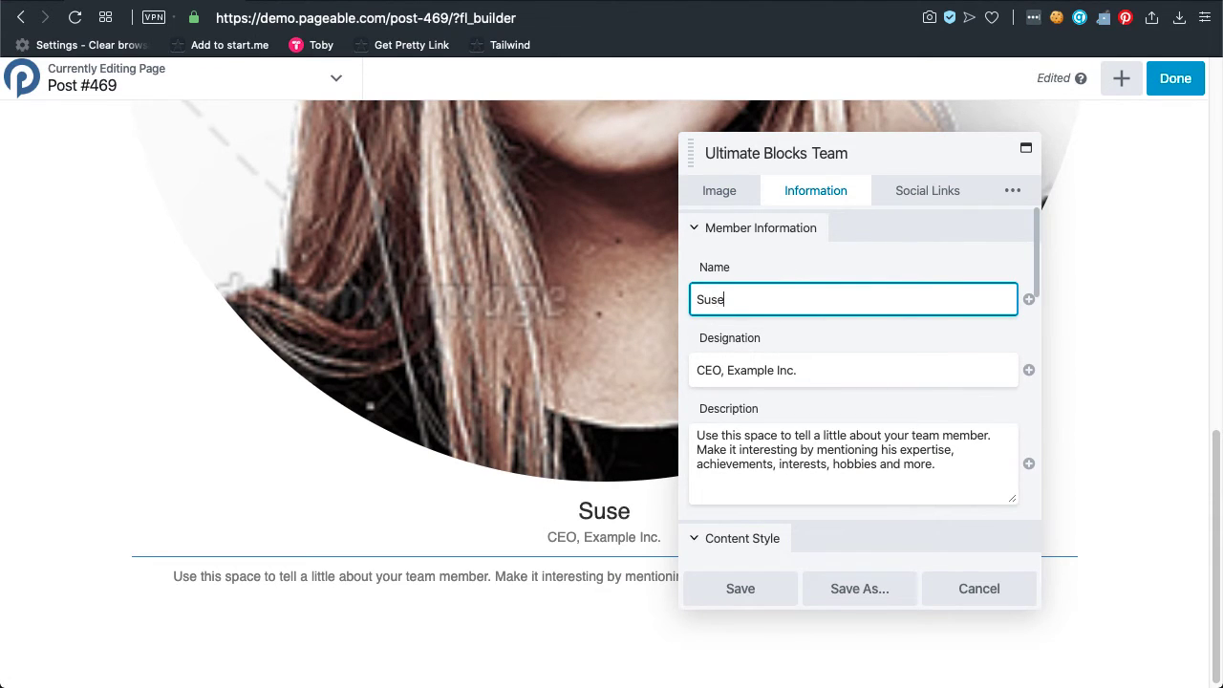
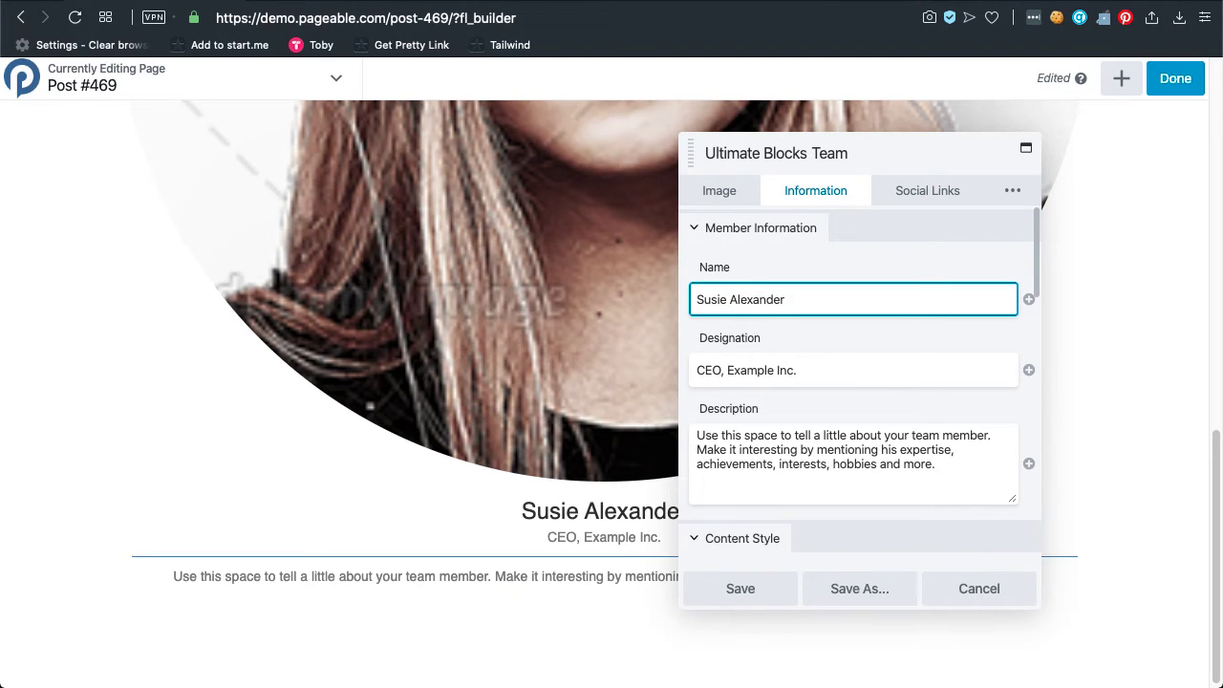
pyautogui.press('Tab')
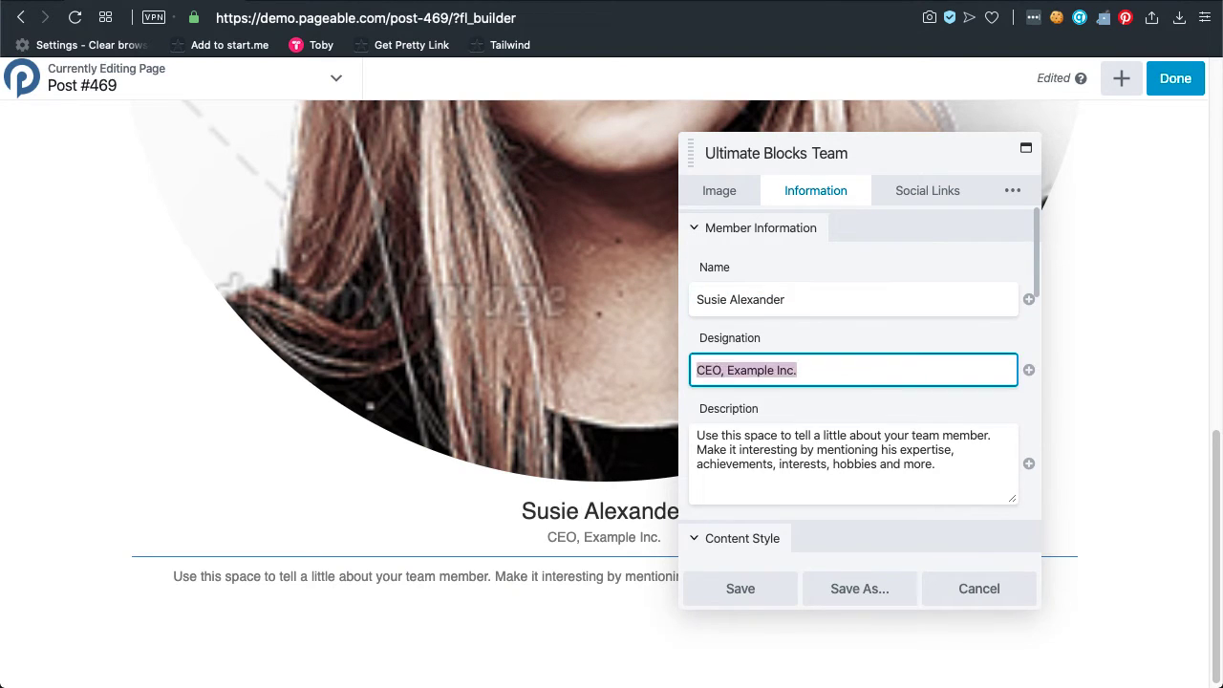
# Set the designation to Designer, select the description text, and save the card.
pyautogui.write('Des')
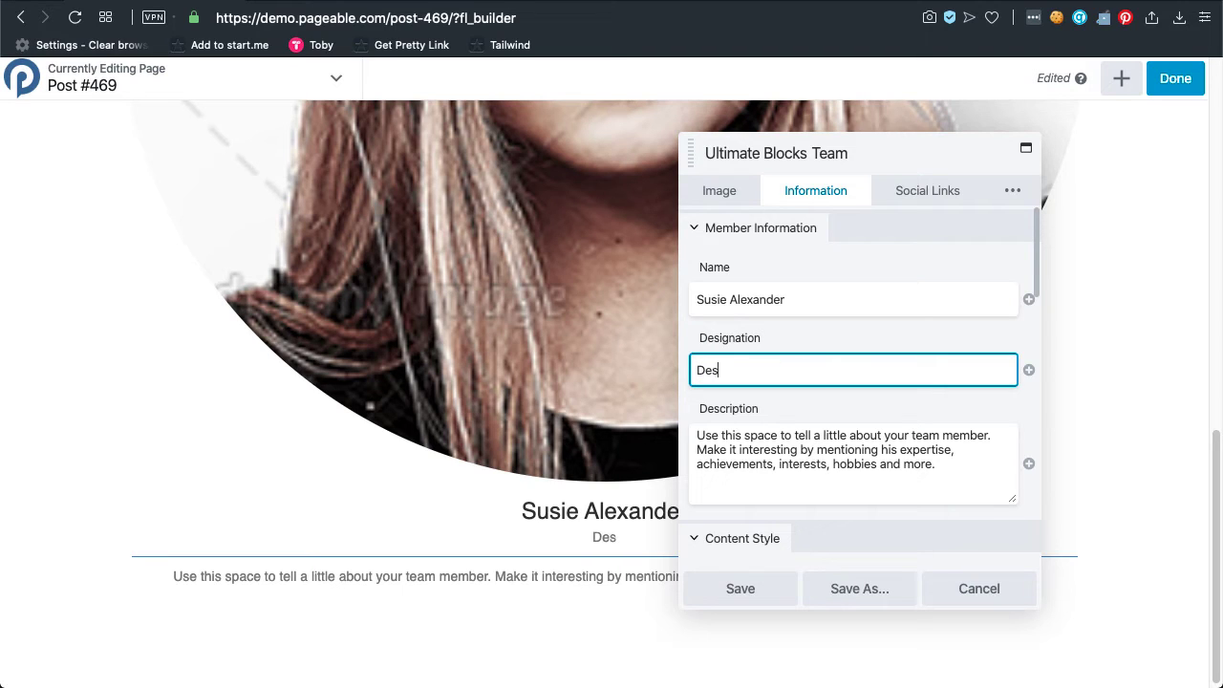
pyautogui.write('ig')
pyautogui.press('BackSpace')
pyautogui.write('igner')
pyautogui.press('Tab')
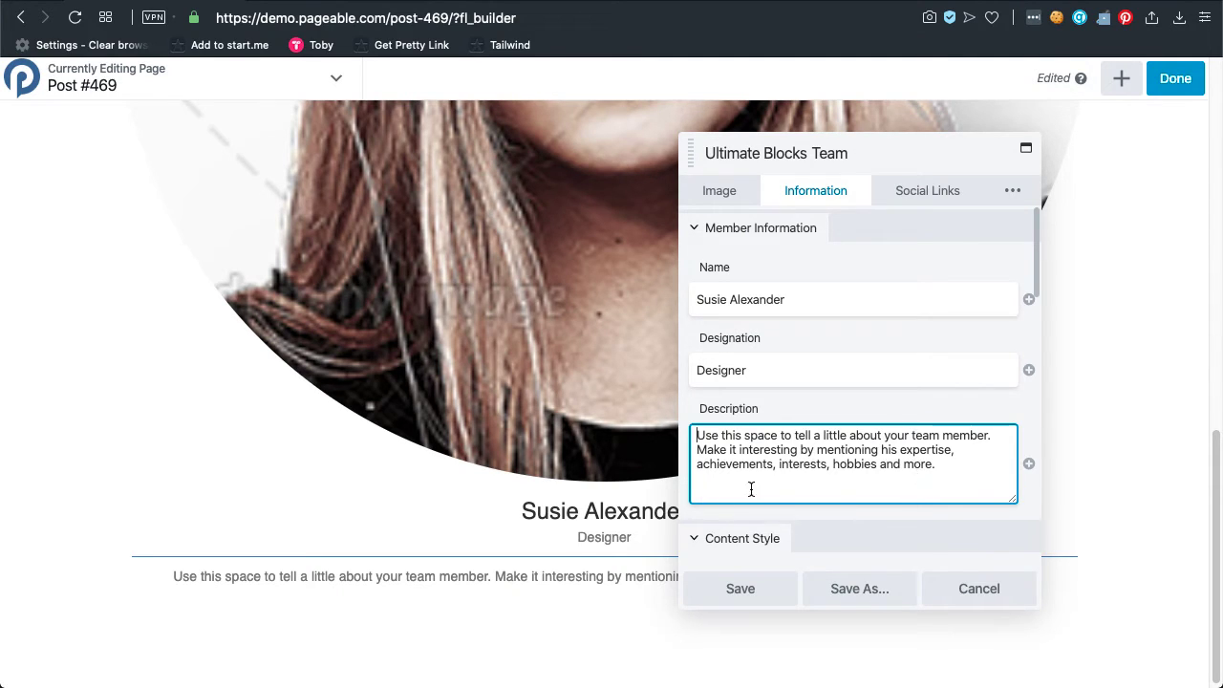
pyautogui.moveTo(966, 470); pyautogui.dragTo(688, 431)
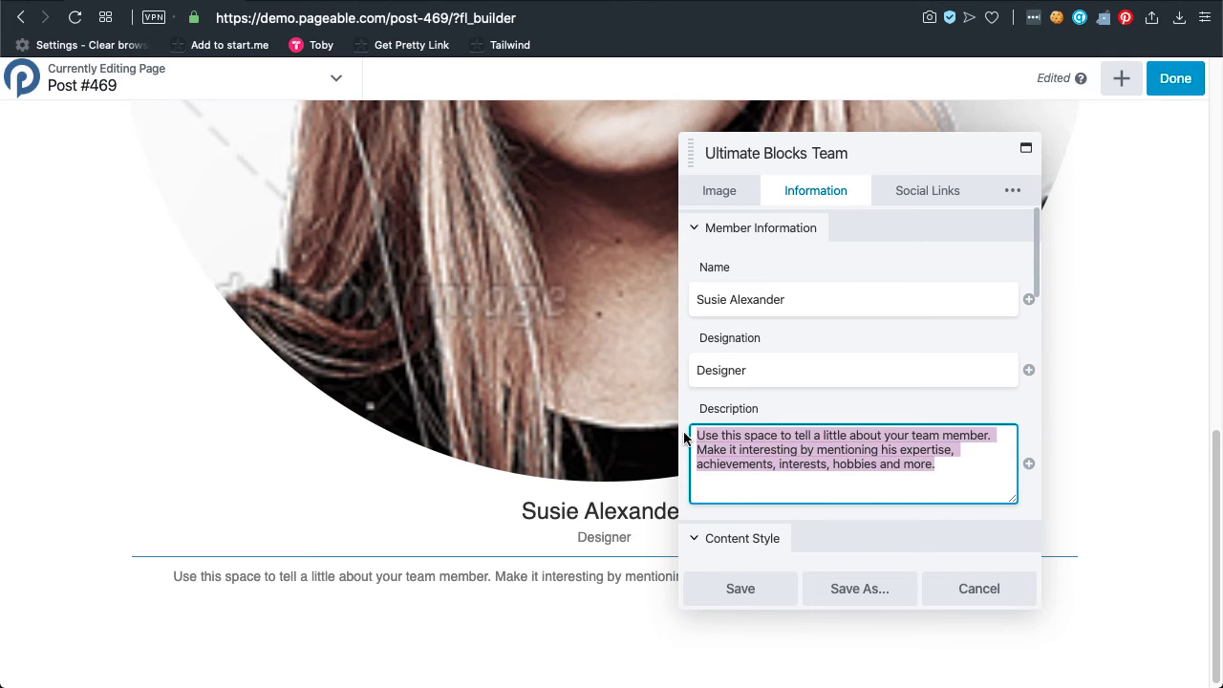
pyautogui.scroll(-8, 836, 492)
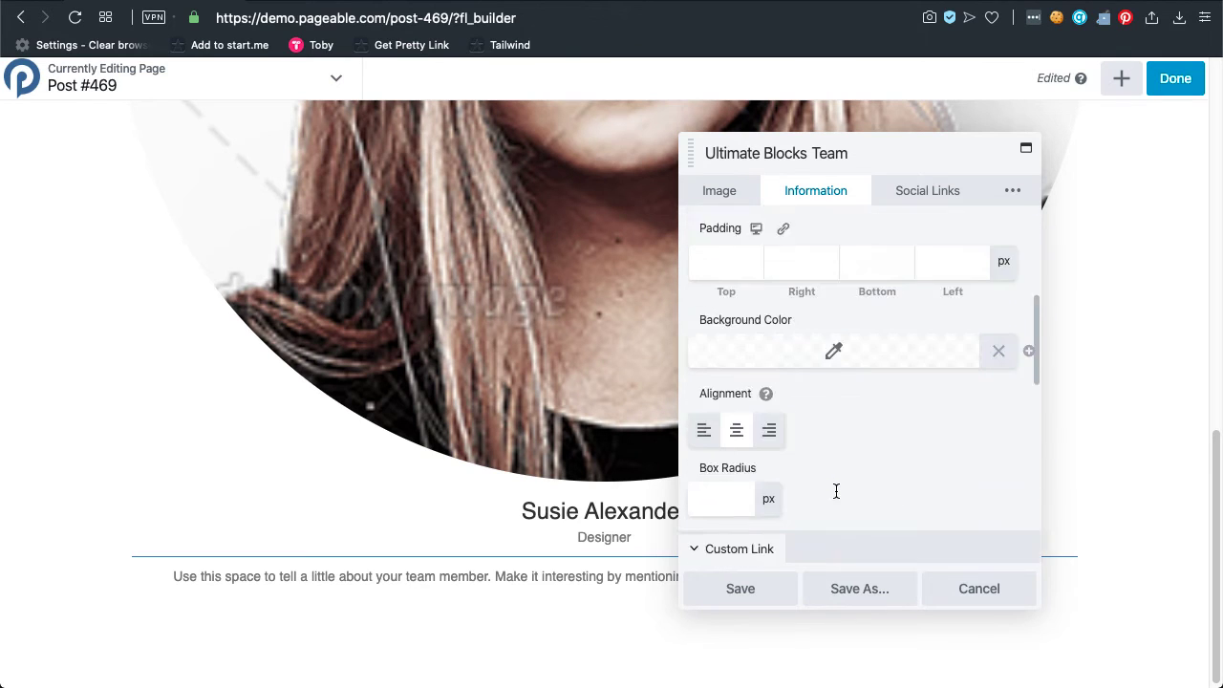
pyautogui.scroll(6, 838, 498)
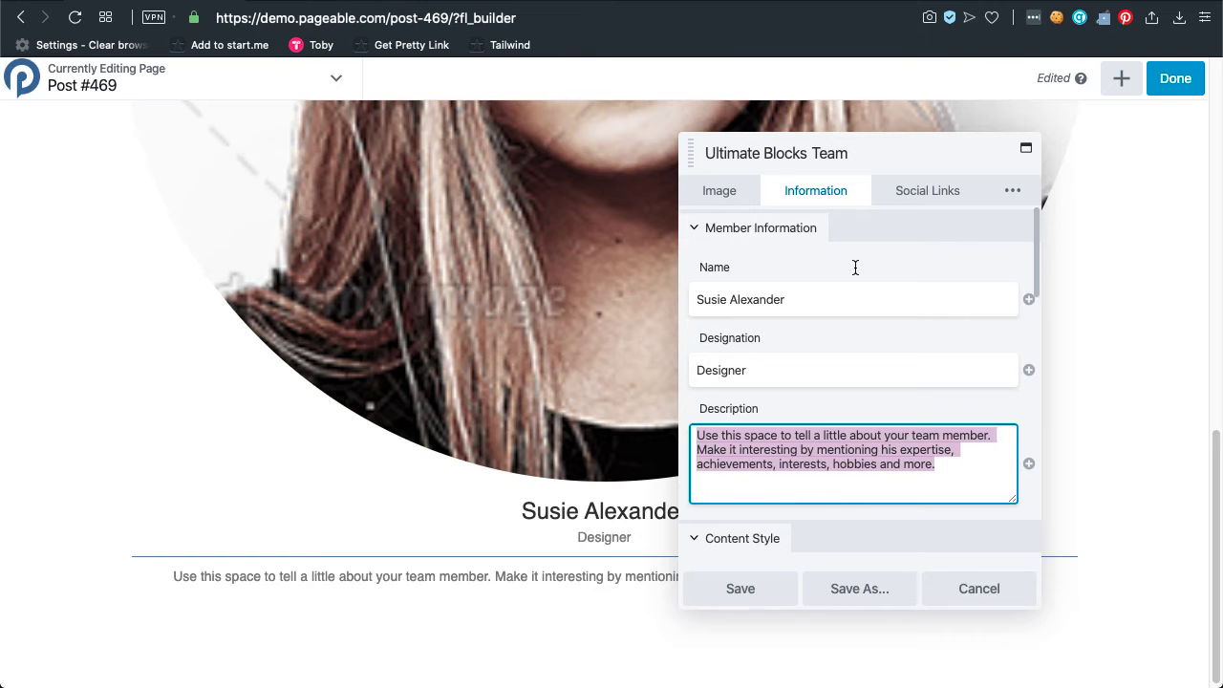
pyautogui.click(764, 595)
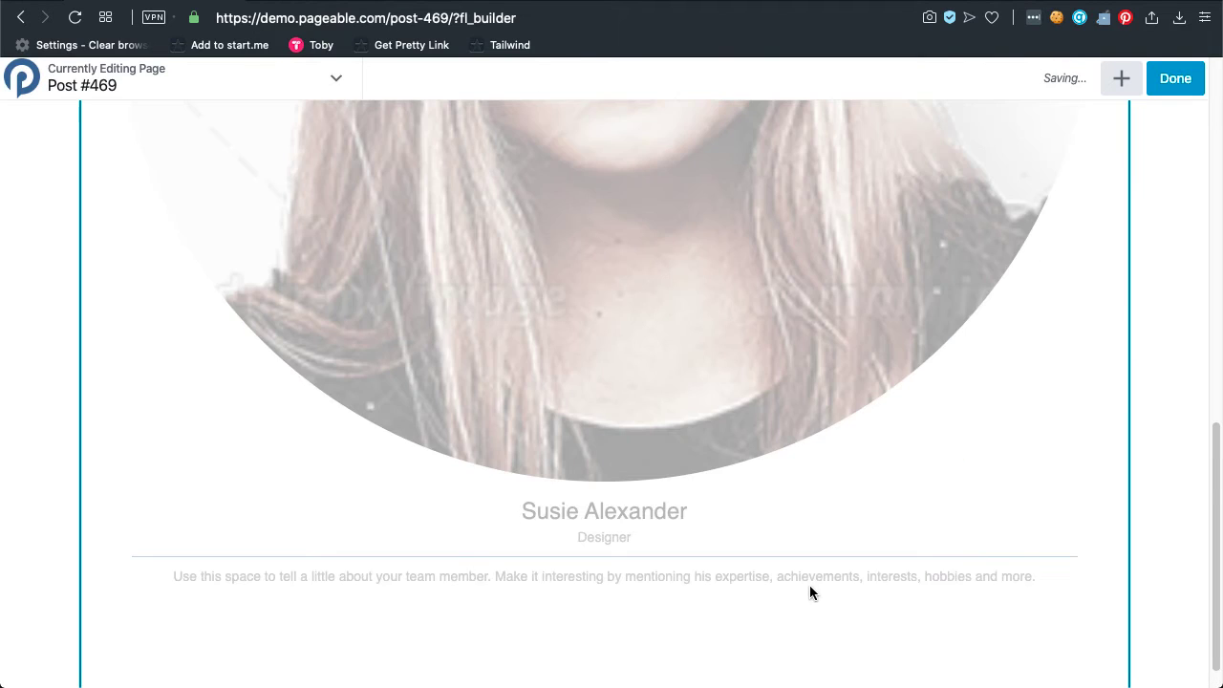
pyautogui.scroll(10, 396, 265)
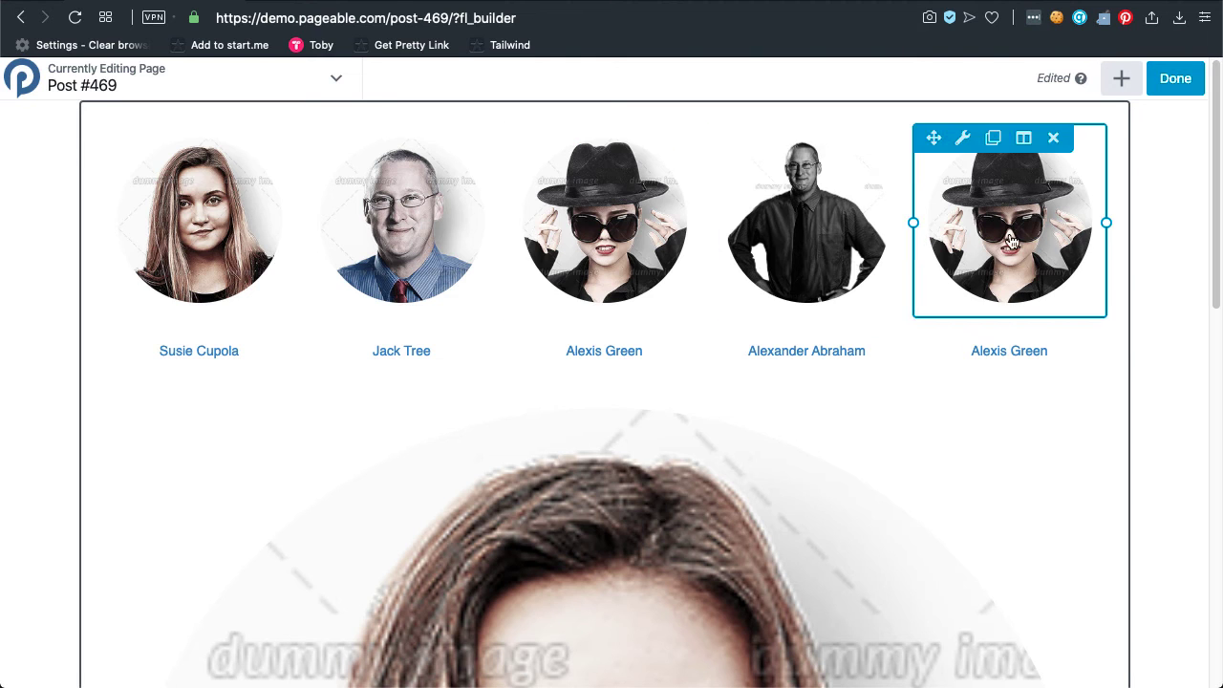
# Duplicate the Designer card twice, placing each copy as a new column beside it.
pyautogui.moveTo(254, 500)
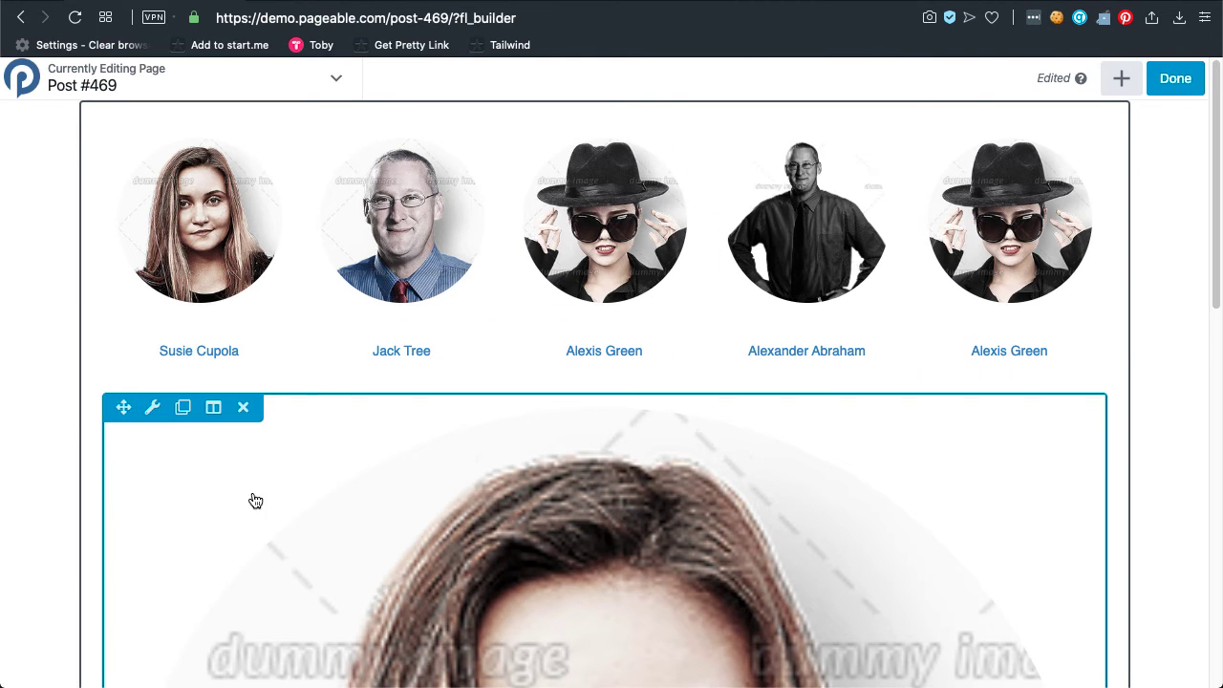
pyautogui.click(183, 409)
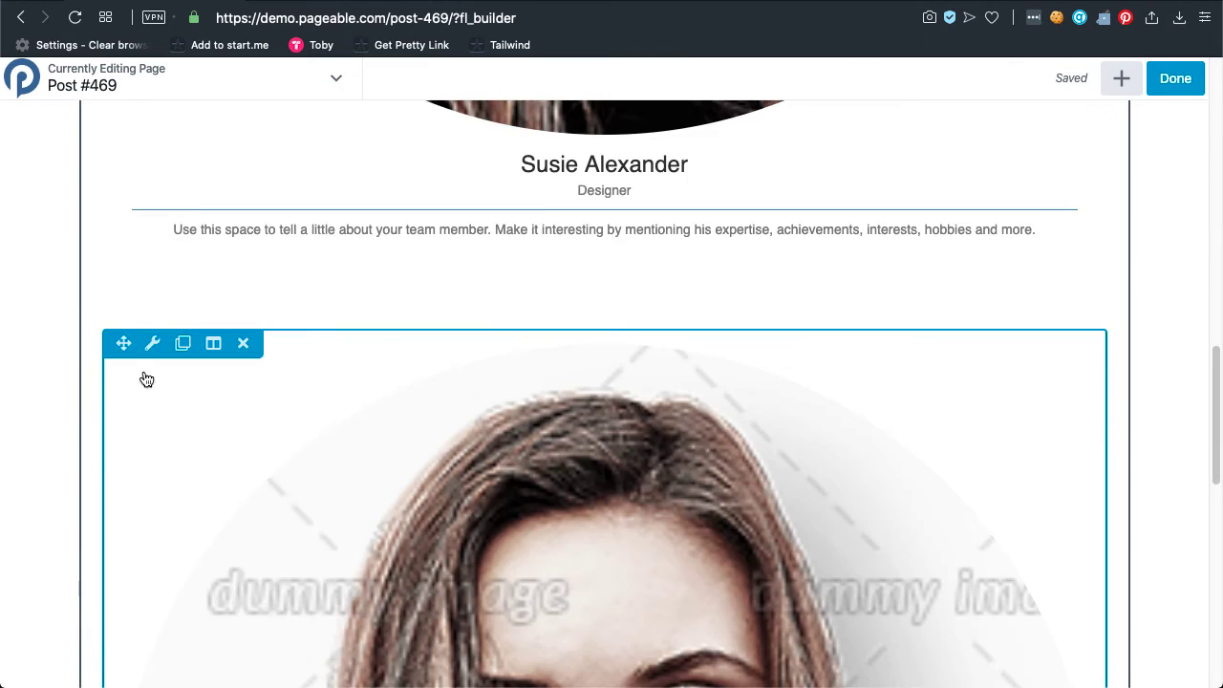
pyautogui.moveTo(123, 343); pyautogui.dragTo(1139, 321)
pyautogui.scroll(5, 765, 382)
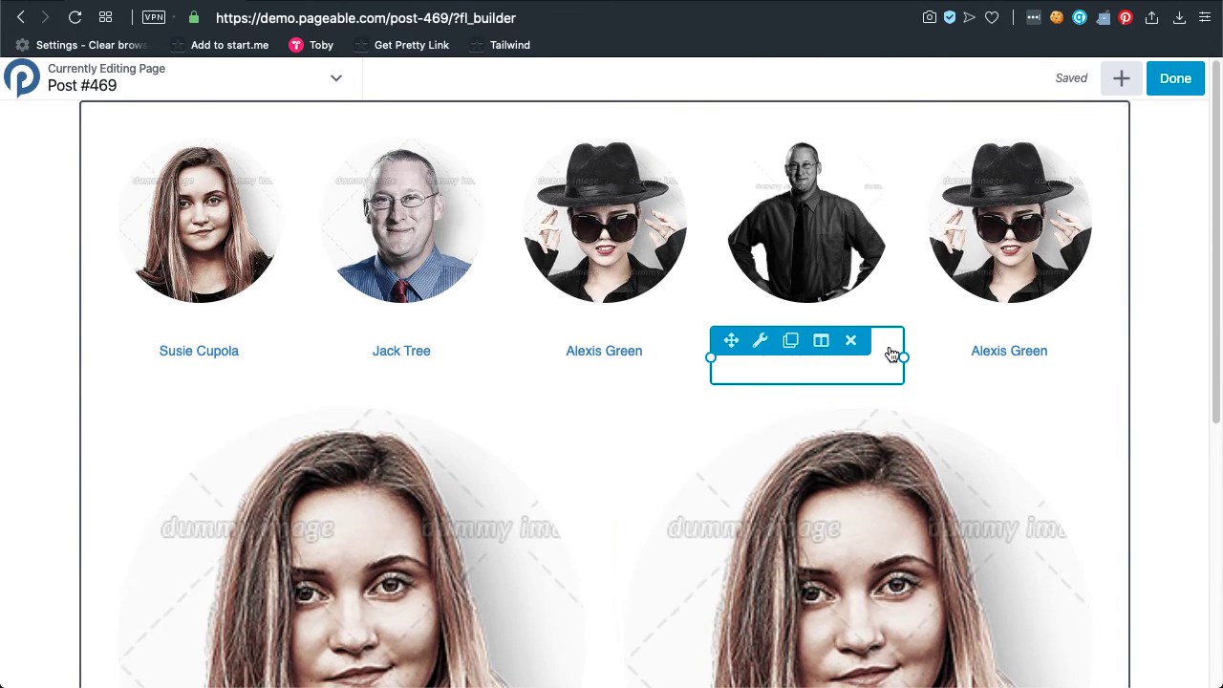
pyautogui.scroll(-2, 892, 354)
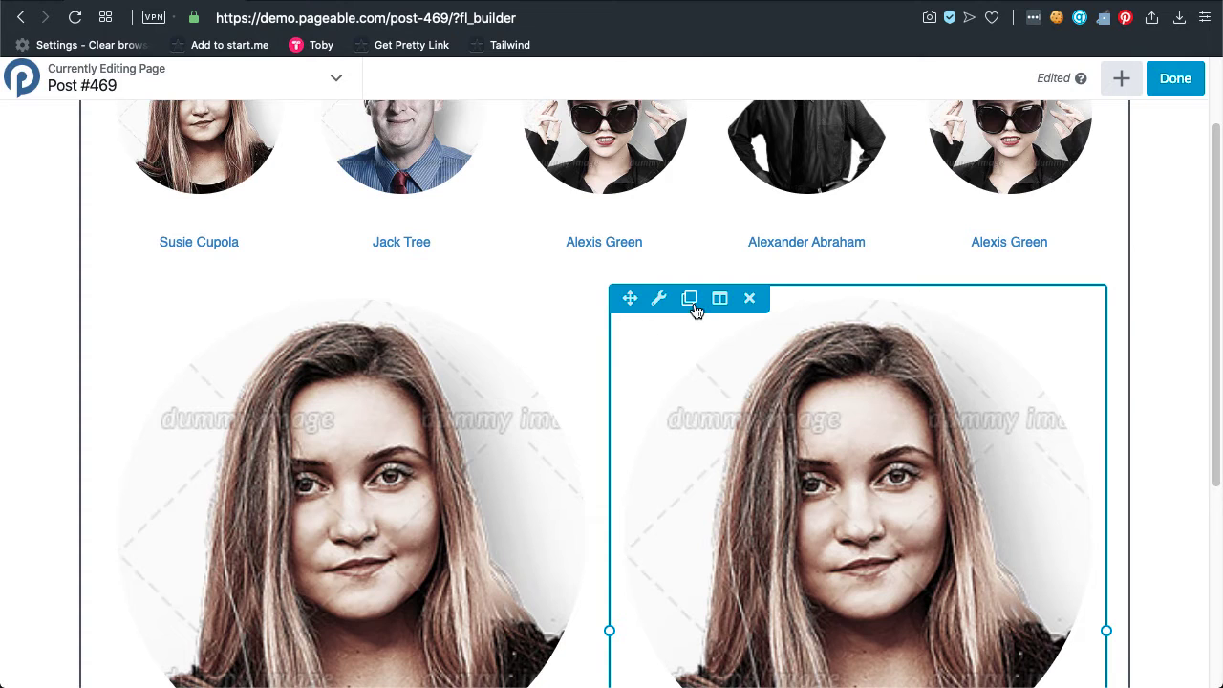
pyautogui.click(690, 300)
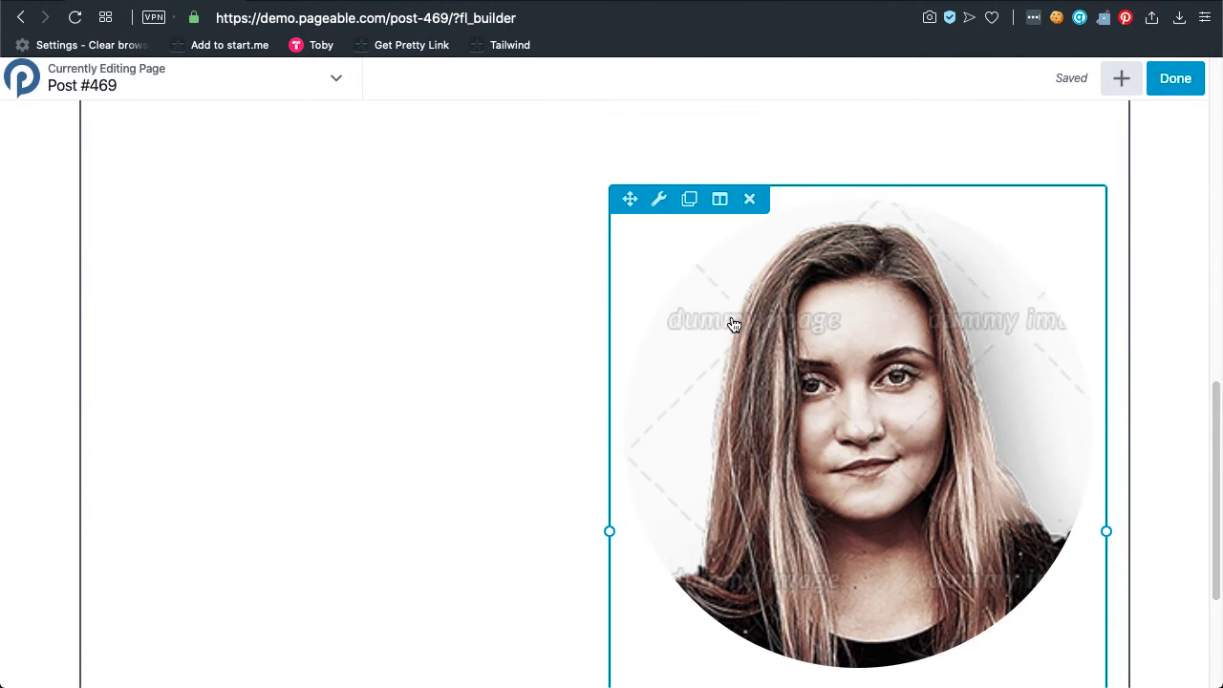
pyautogui.moveTo(630, 245); pyautogui.dragTo(1092, 197)
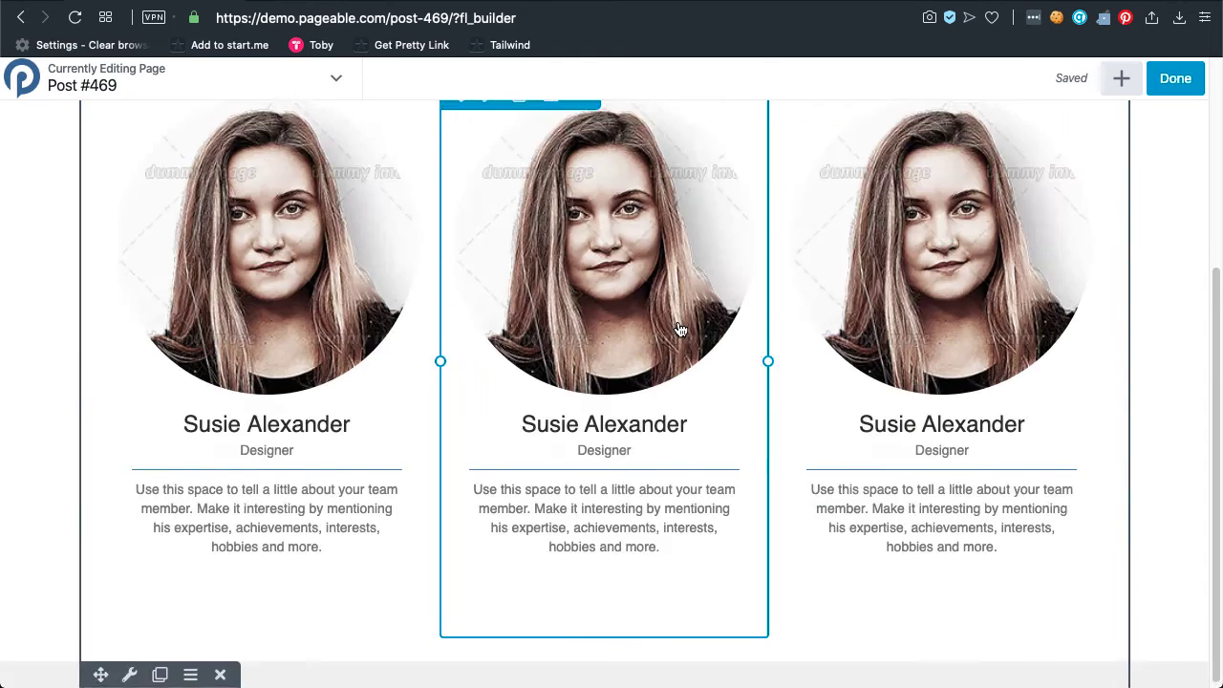
# Add two more copies to complete a row of five cards, then open the second card.
pyautogui.scroll(4, 681, 329)
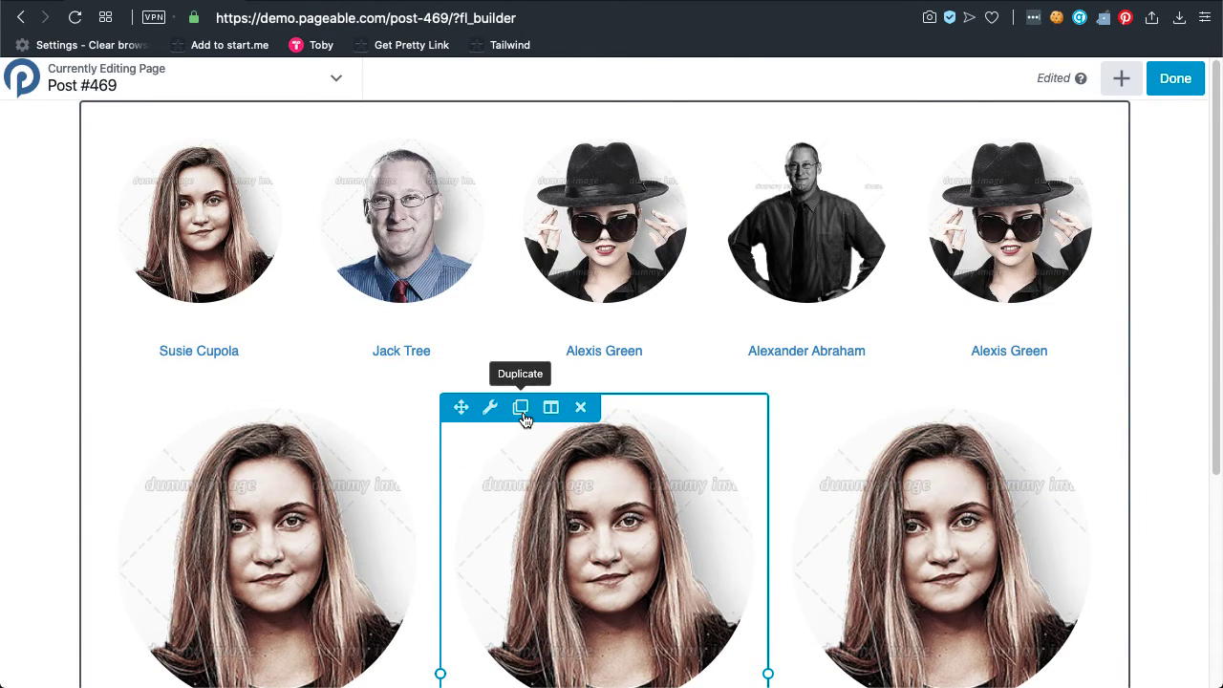
pyautogui.click(521, 408)
pyautogui.scroll(5, 619, 374)
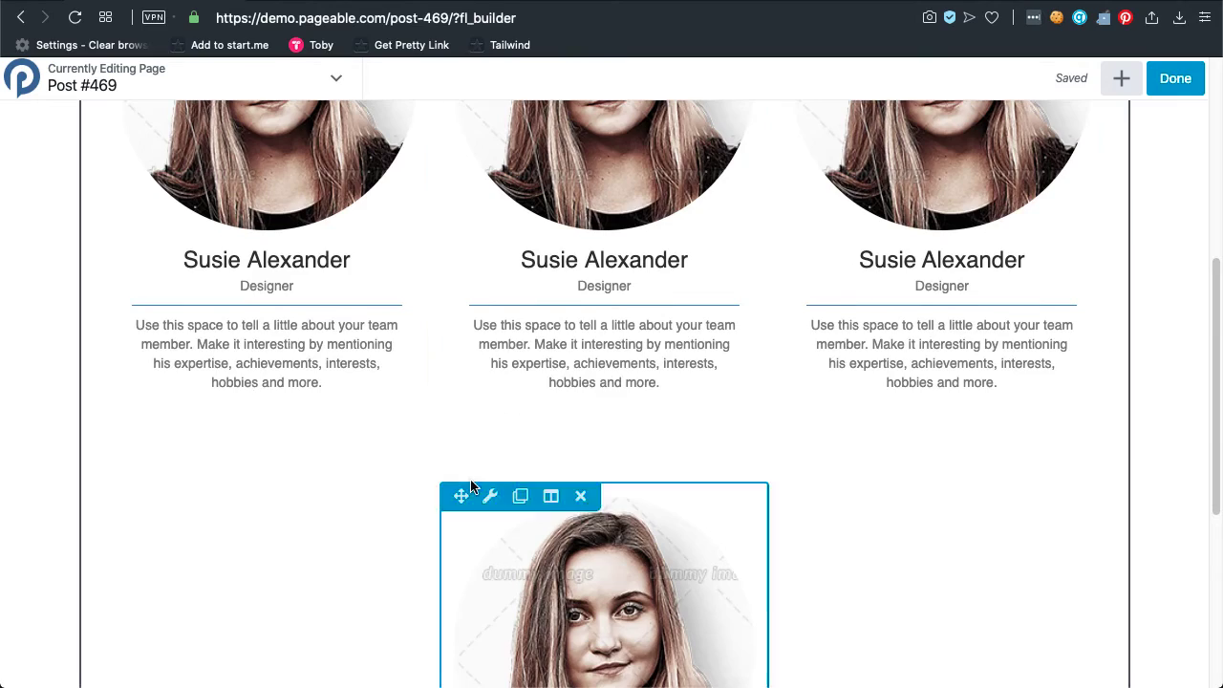
pyautogui.moveTo(460, 264); pyautogui.dragTo(765, 308)
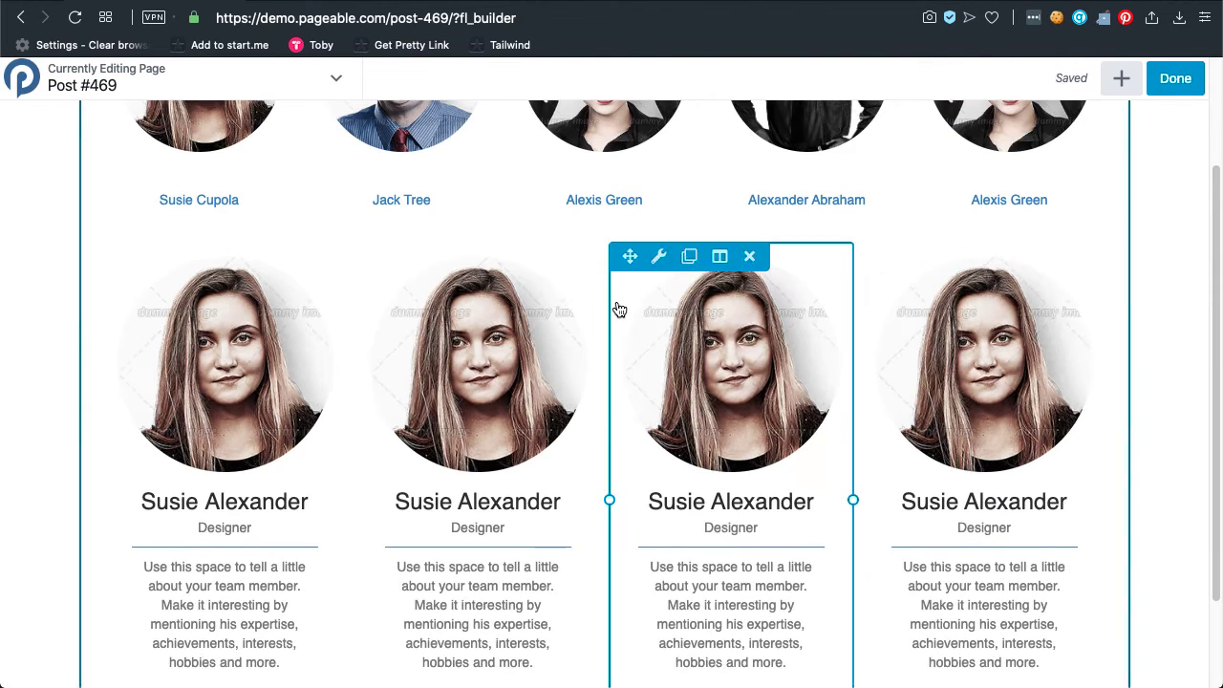
pyautogui.click(689, 258)
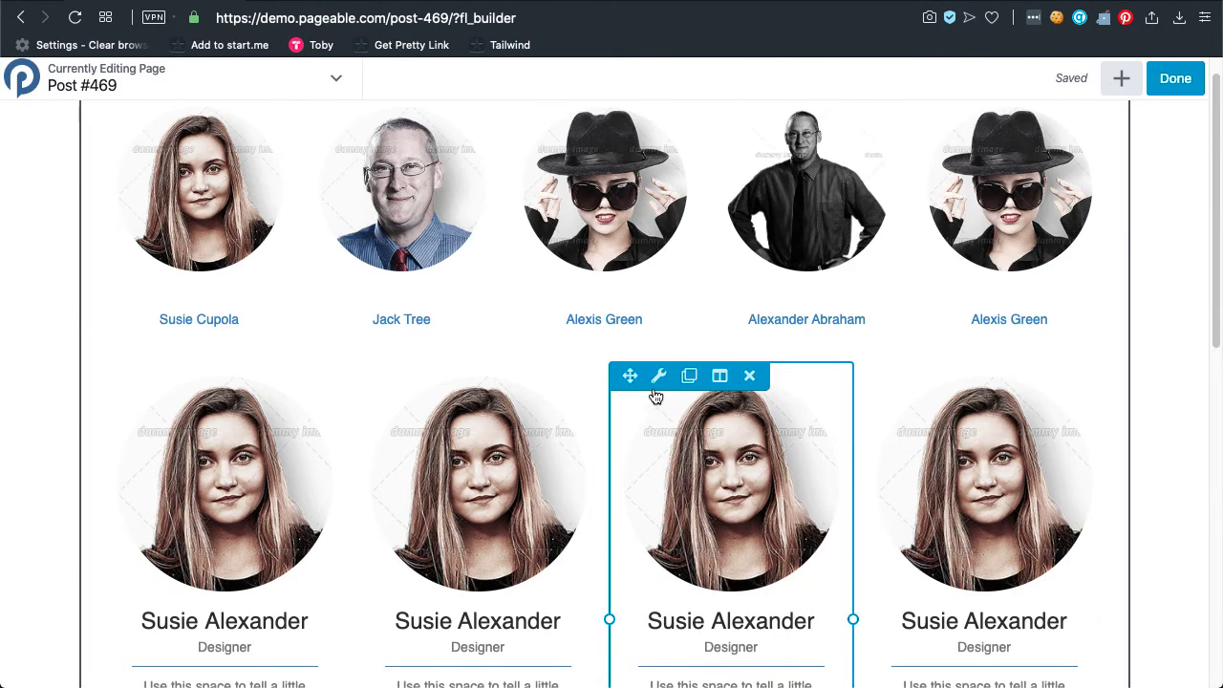
pyautogui.moveTo(630, 376); pyautogui.dragTo(1099, 388)
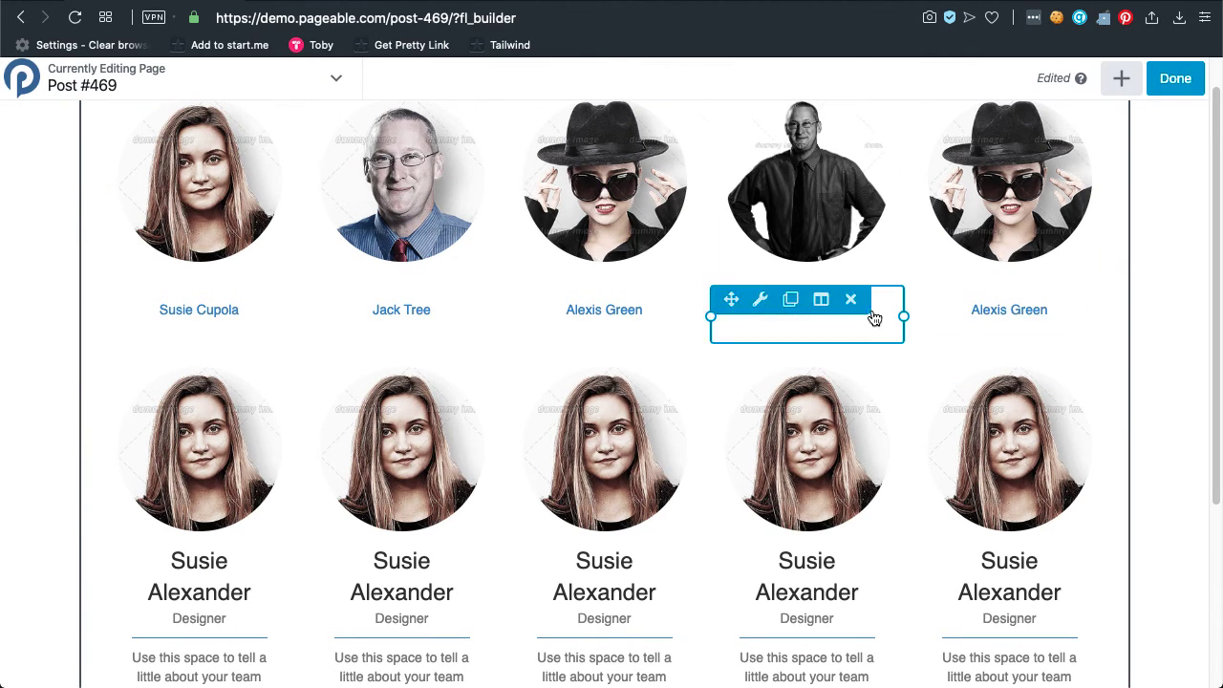
pyautogui.click(420, 480)
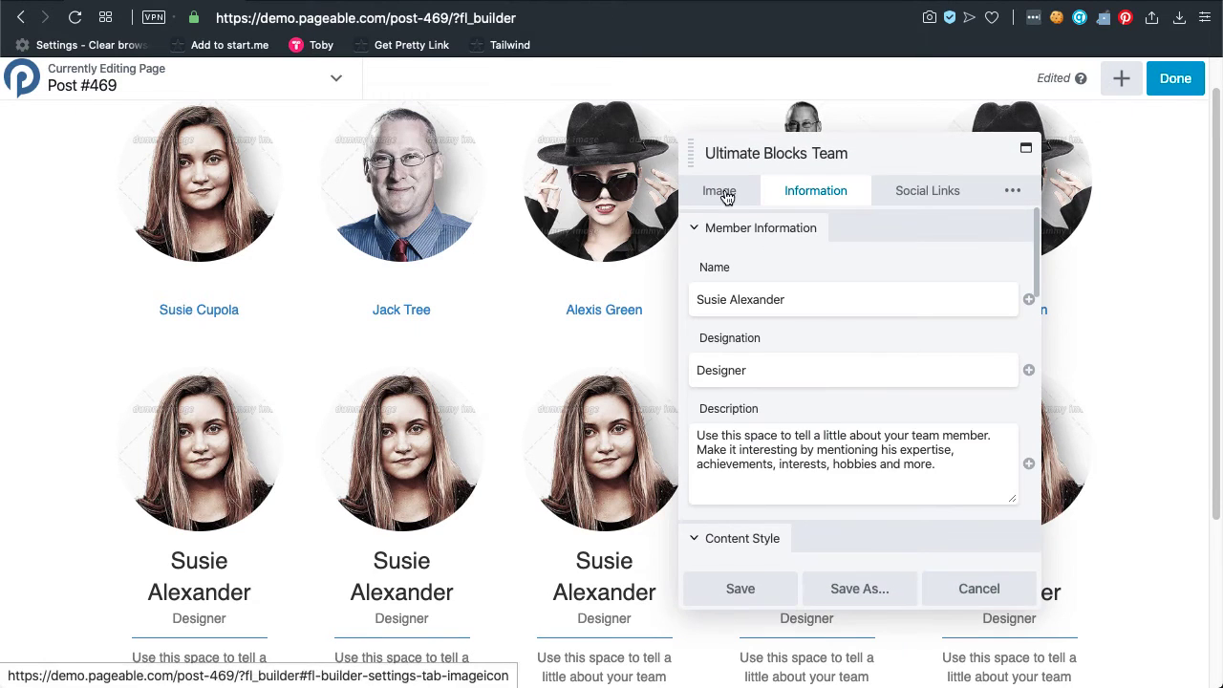
# Replace the second card's member photo with the portrait of the man in glasses and tie.
pyautogui.click(721, 194)
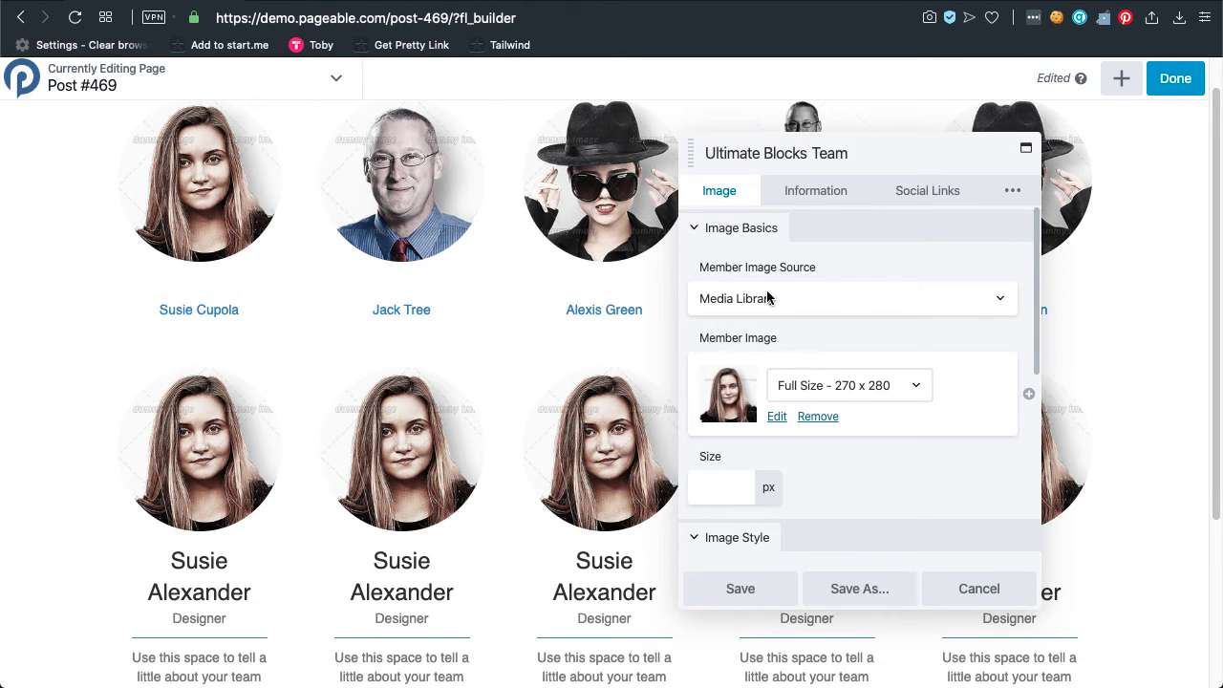
pyautogui.click(777, 418)
pyautogui.click(545, 320)
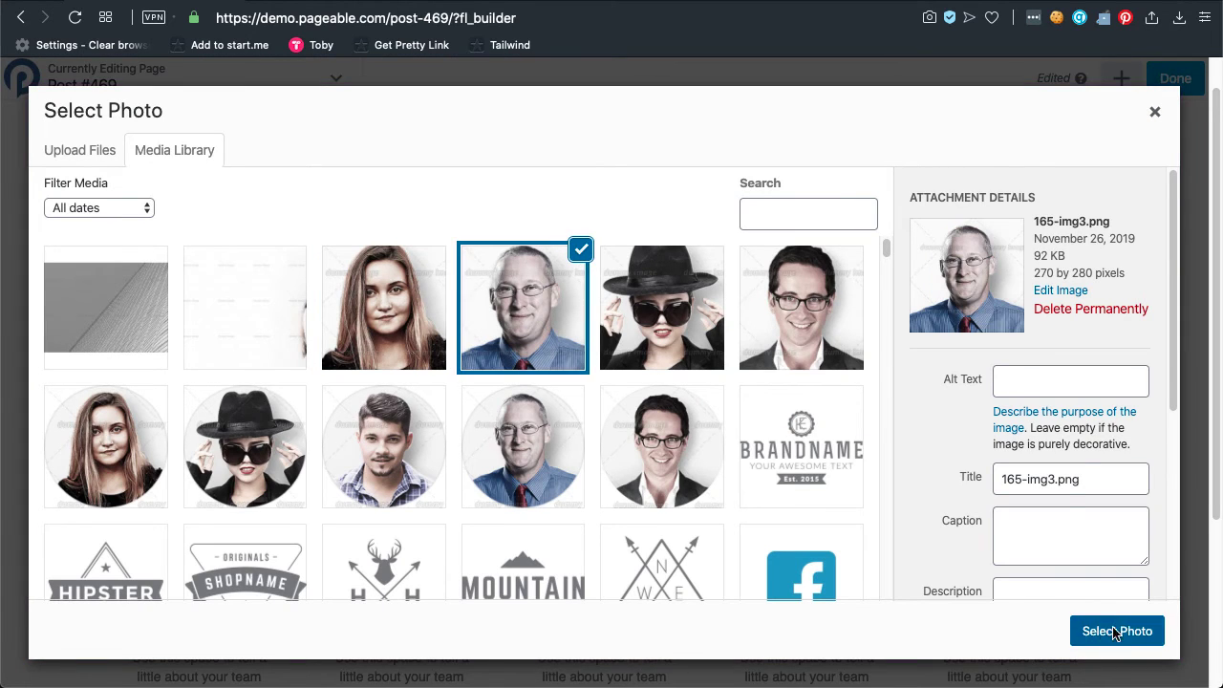
pyautogui.click(1090, 633)
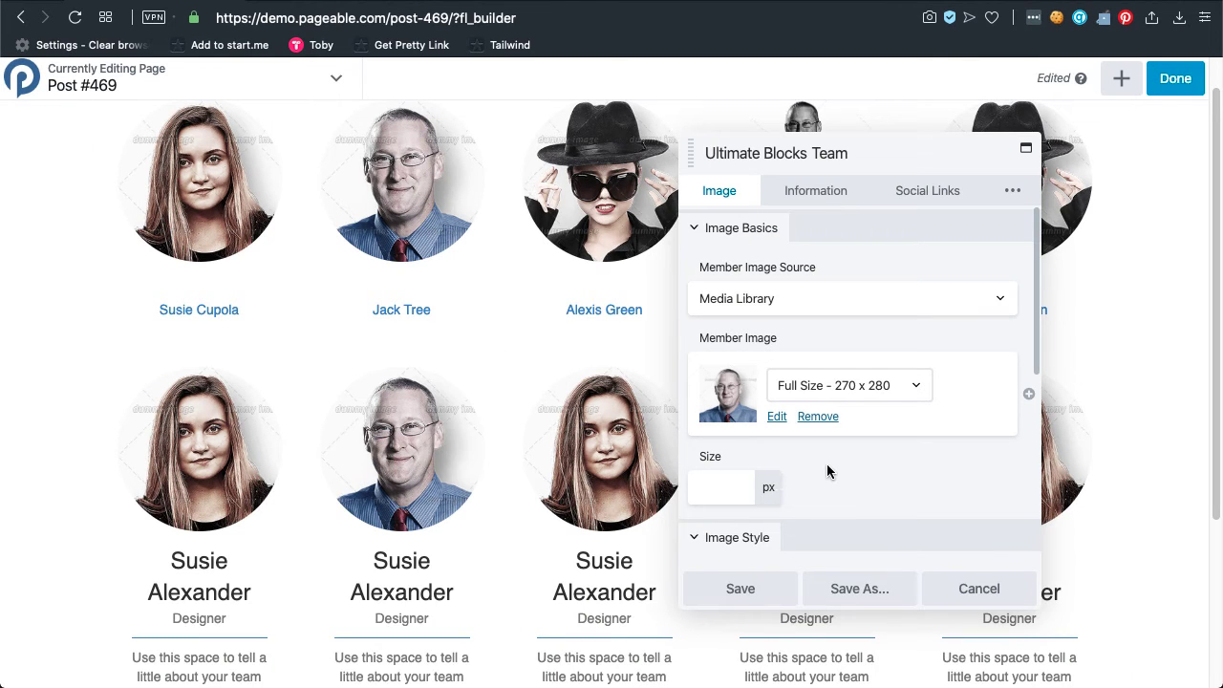
pyautogui.scroll(-8, 805, 506)
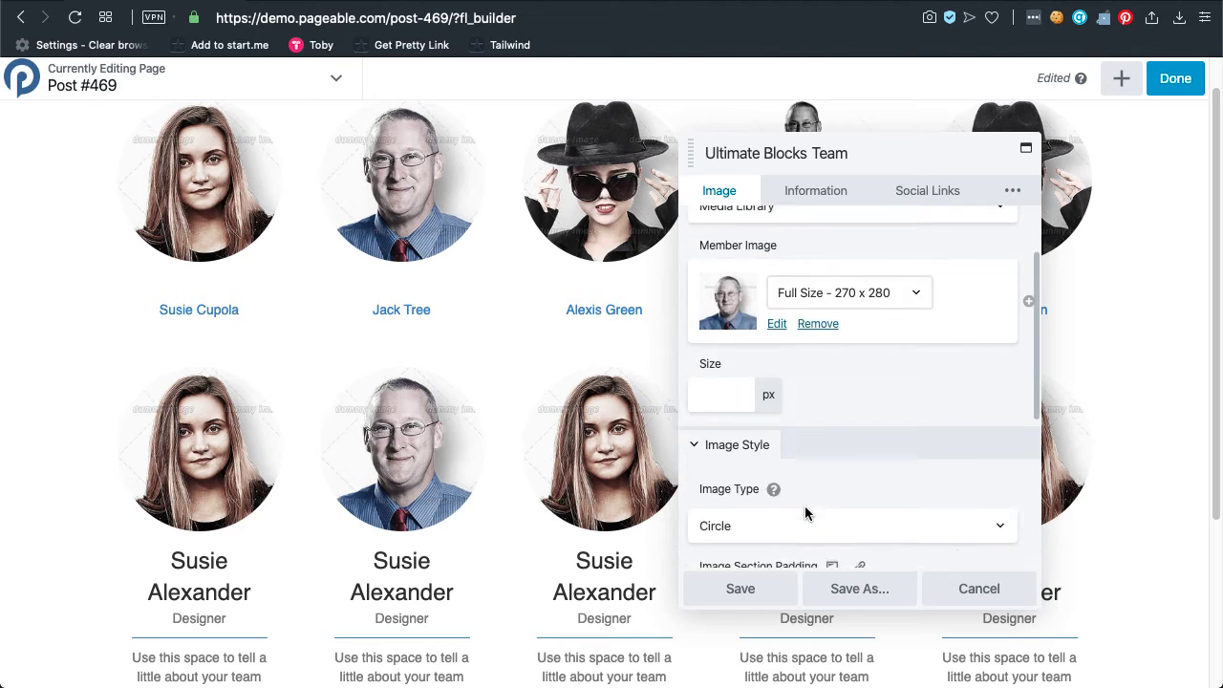
pyautogui.scroll(-1, 824, 504)
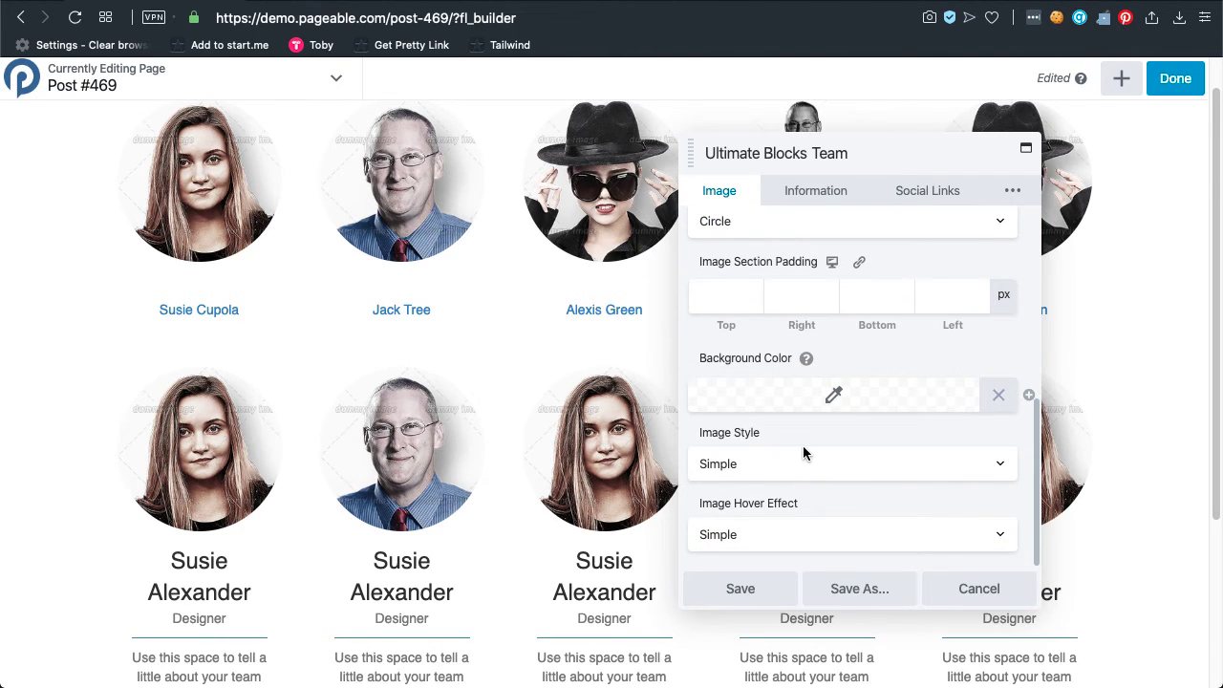
# Enter the new member's name, set the designation to Accountant, and save.
pyautogui.click(814, 192)
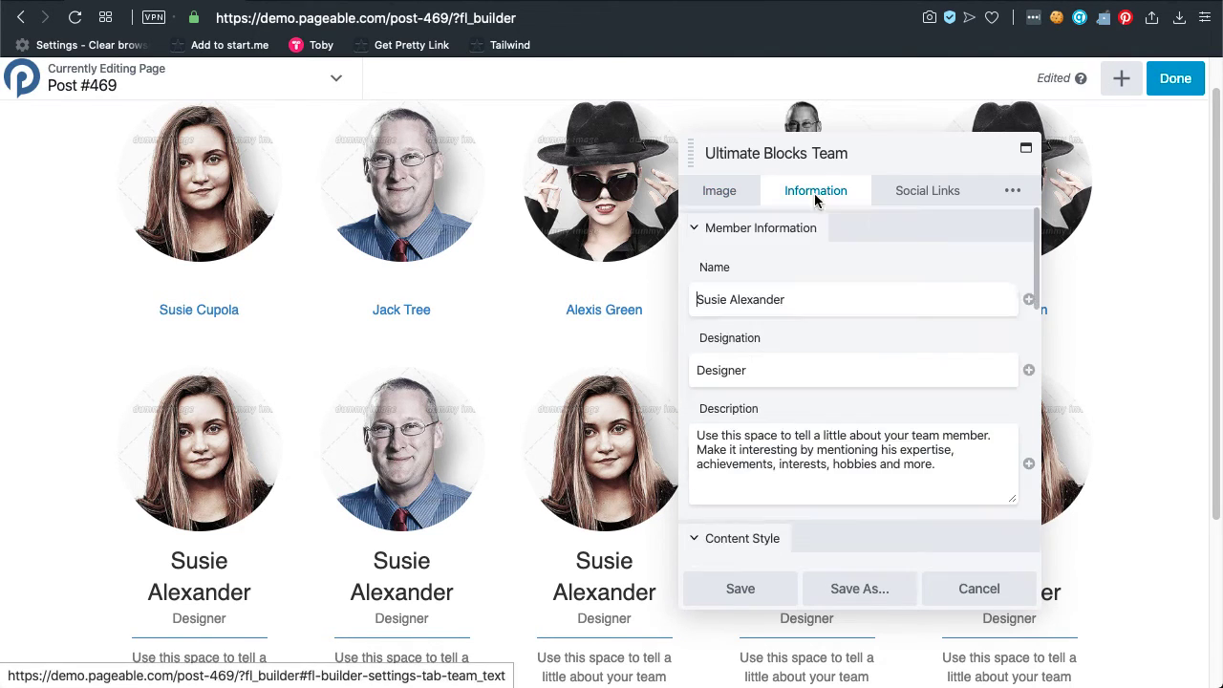
pyautogui.press('super+a')
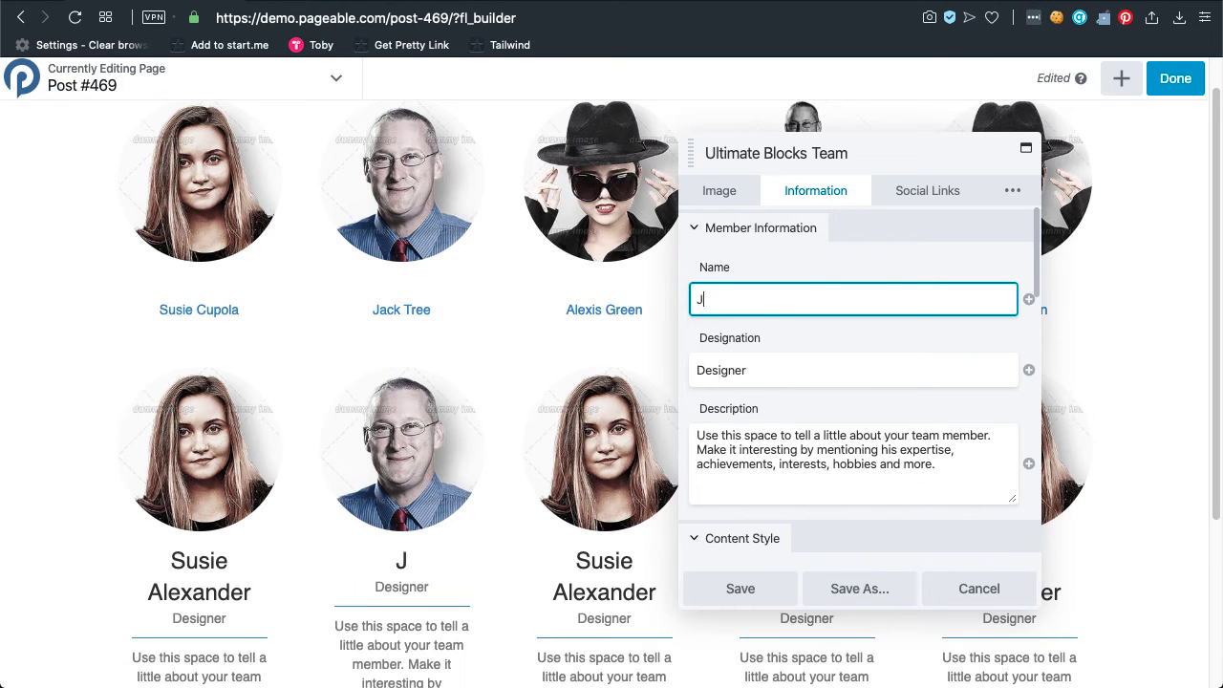
pyautogui.press('Tab')
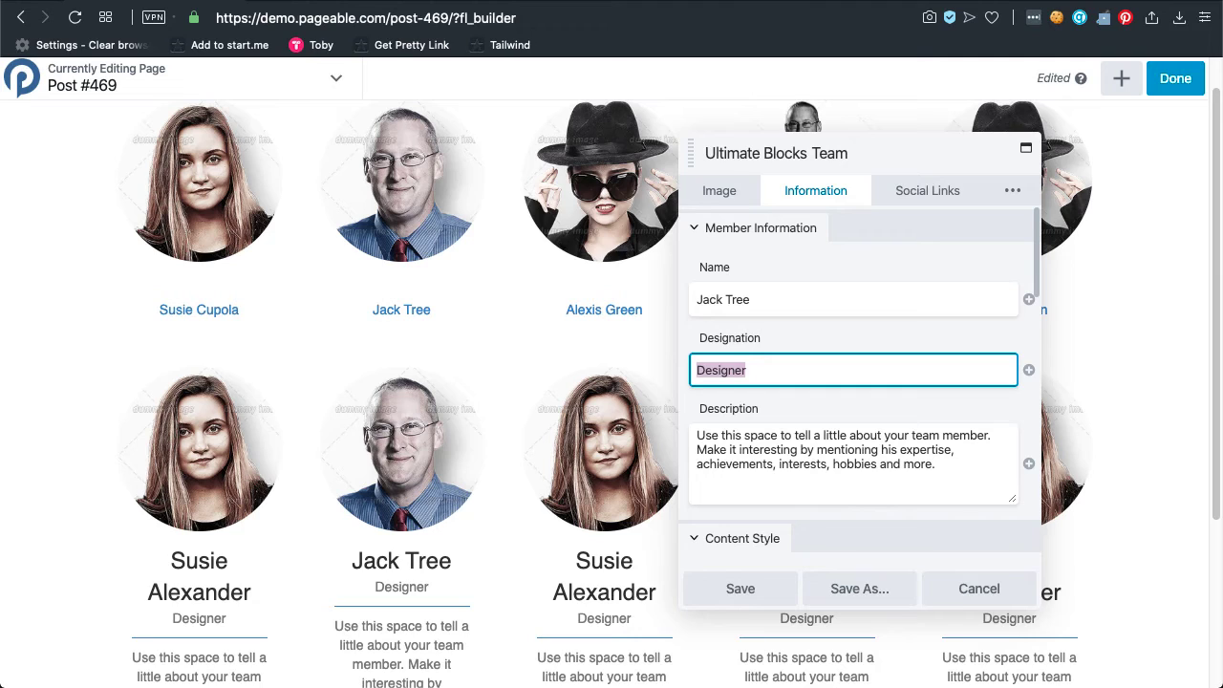
pyautogui.write('Account')
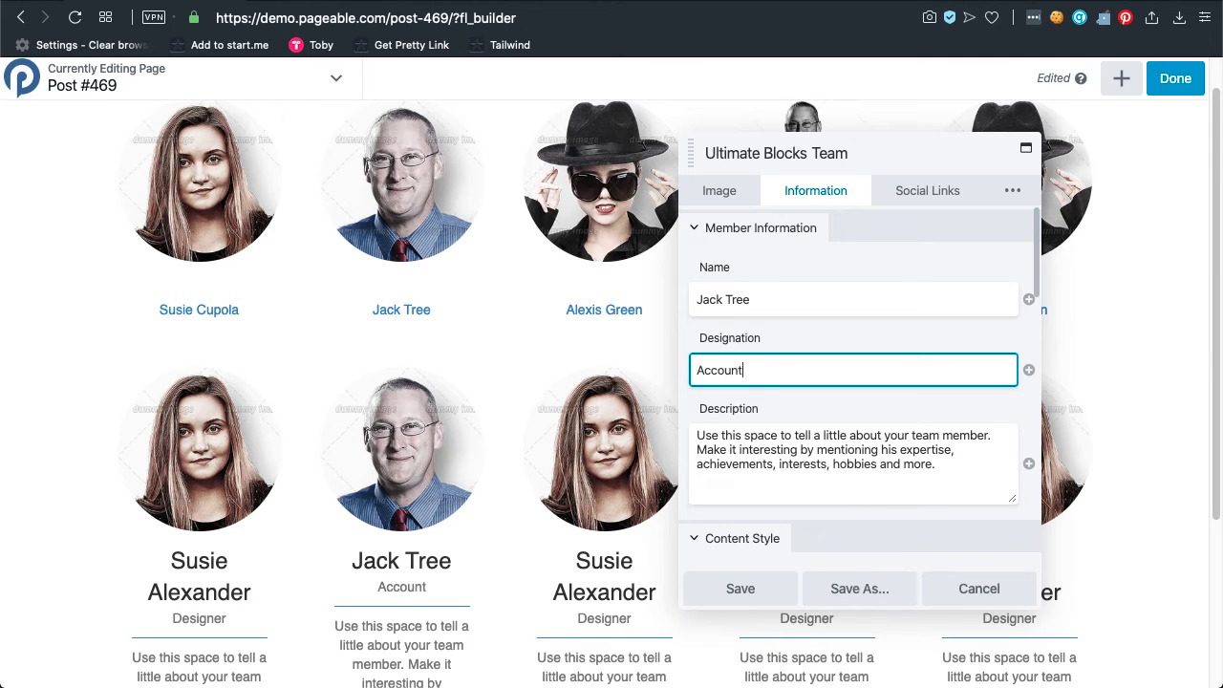
pyautogui.press('BackSpace')
pyautogui.write('tant')
pyautogui.click(730, 589)
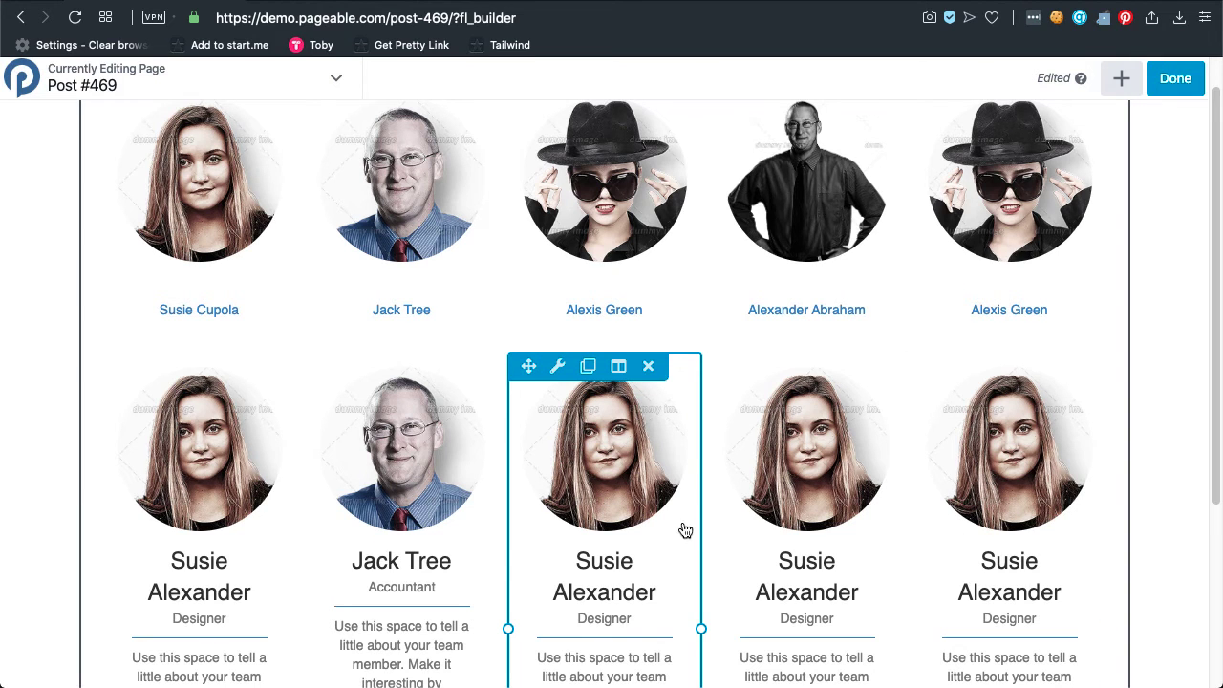
# From the Power Modules group, drag the PowerPack Team module between the two card rows.
pyautogui.click(1122, 82)
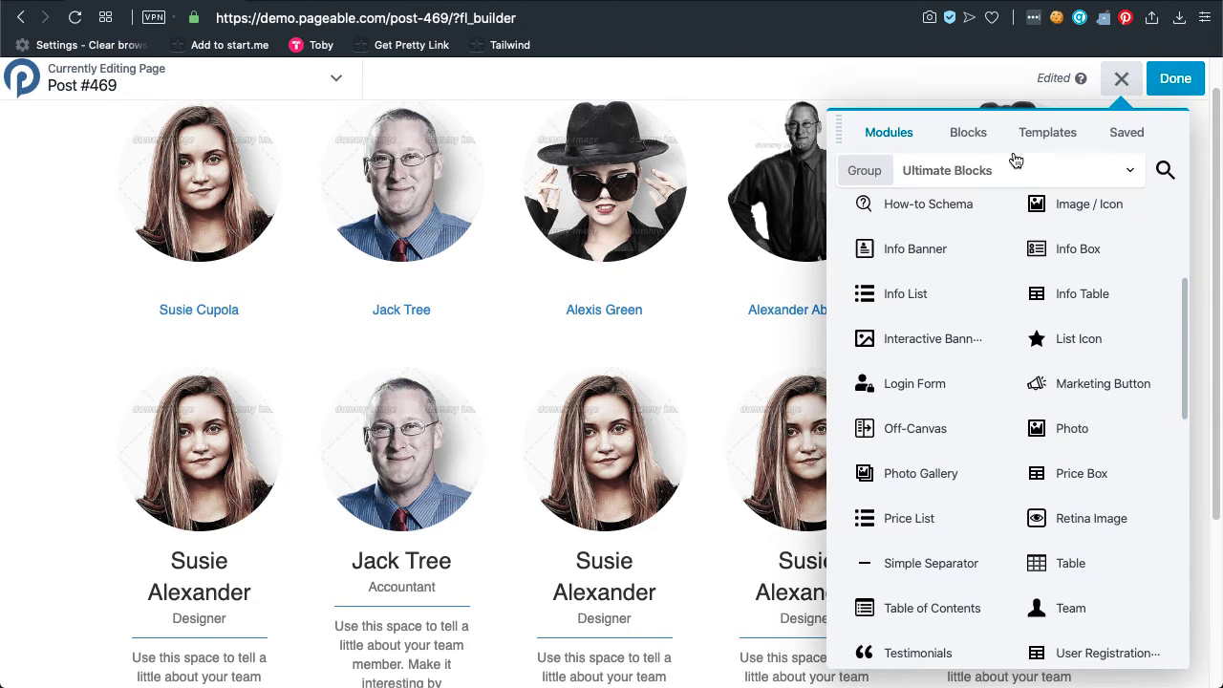
pyautogui.click(988, 170)
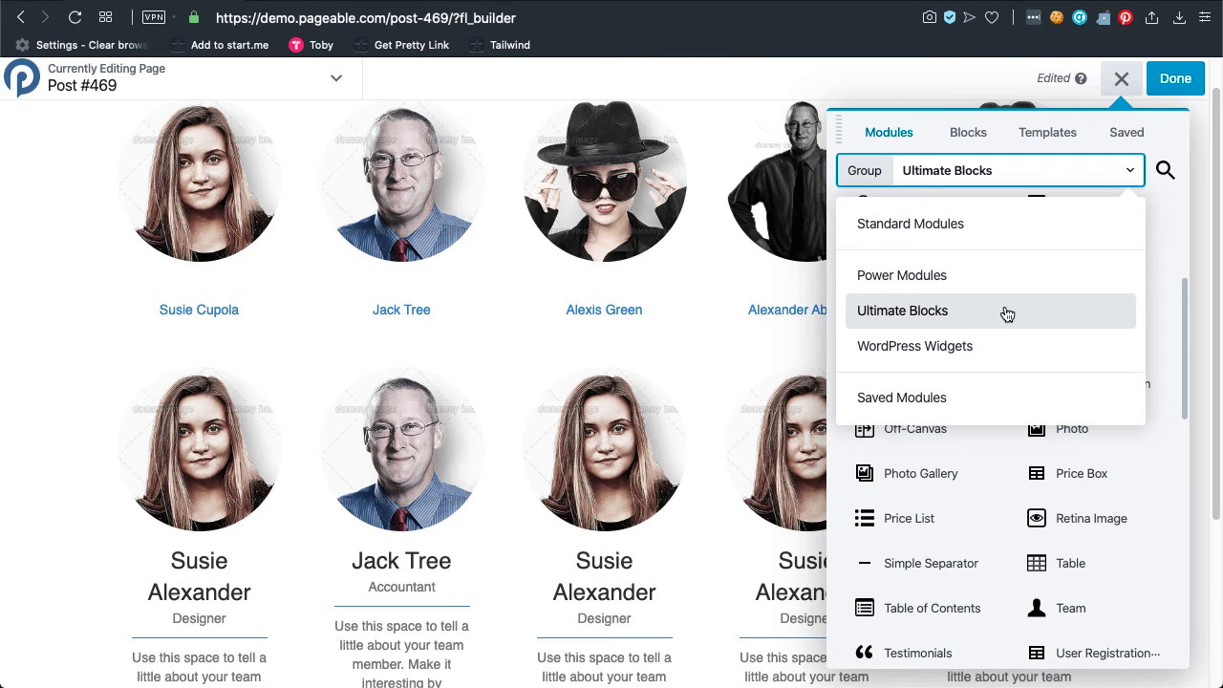
pyautogui.click(1015, 277)
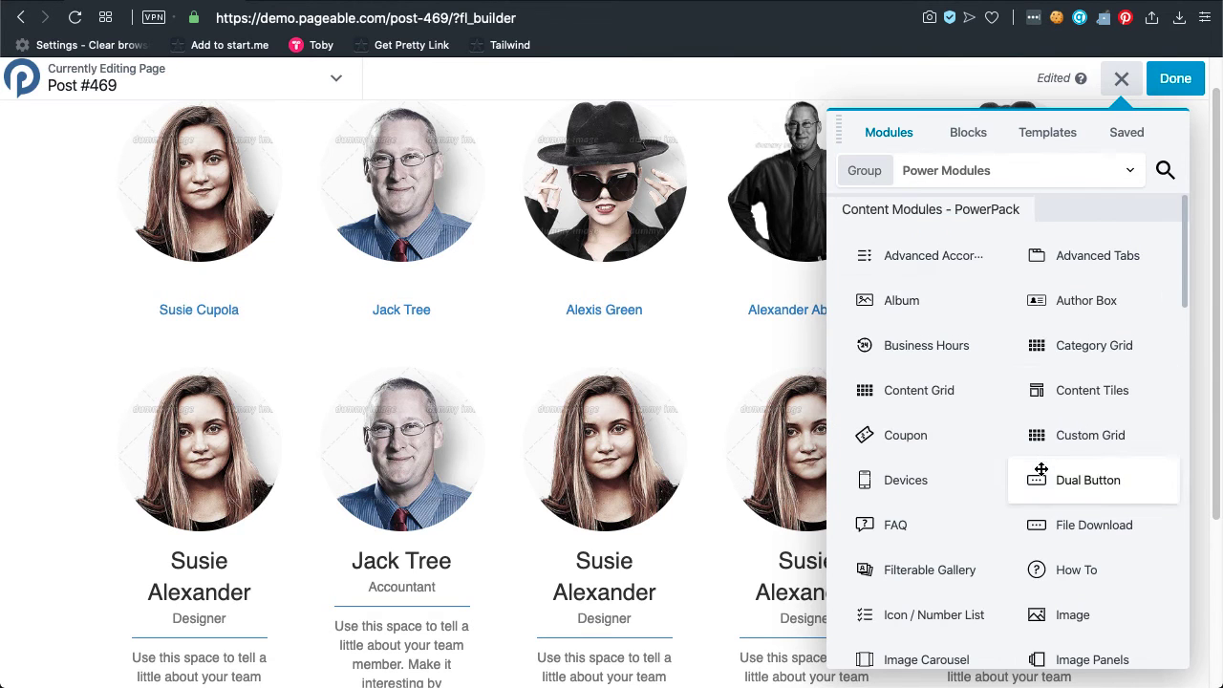
pyautogui.scroll(-6, 1041, 470)
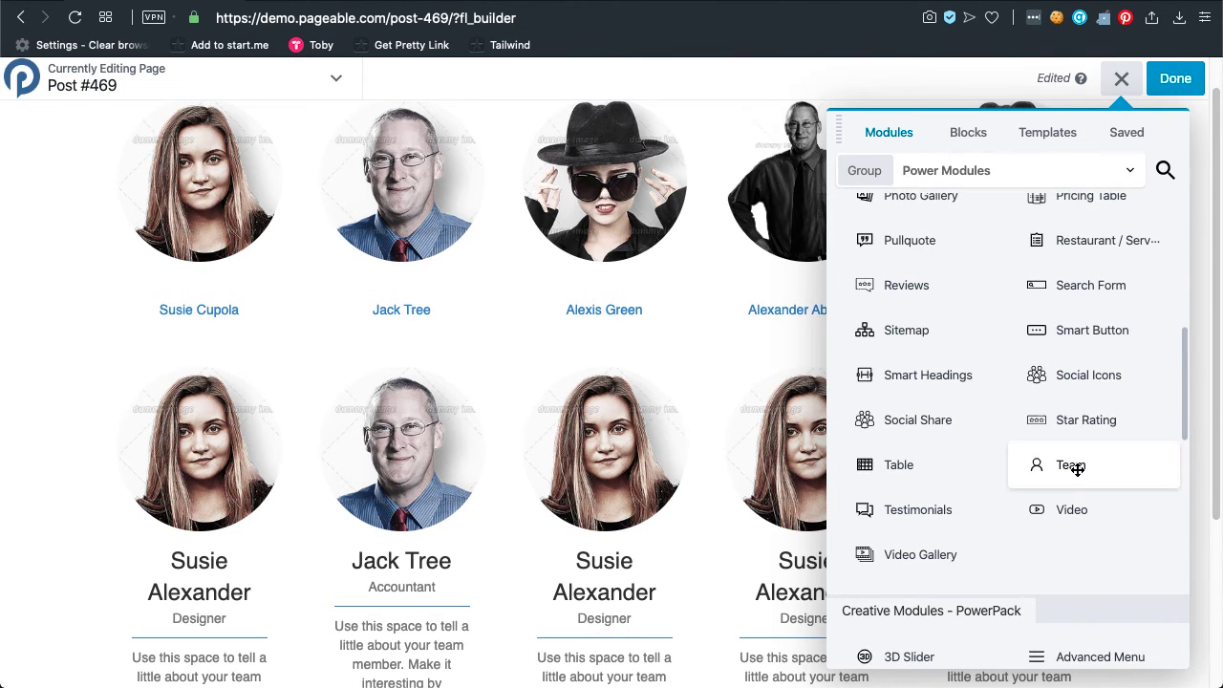
pyautogui.moveTo(1078, 466); pyautogui.dragTo(239, 418)
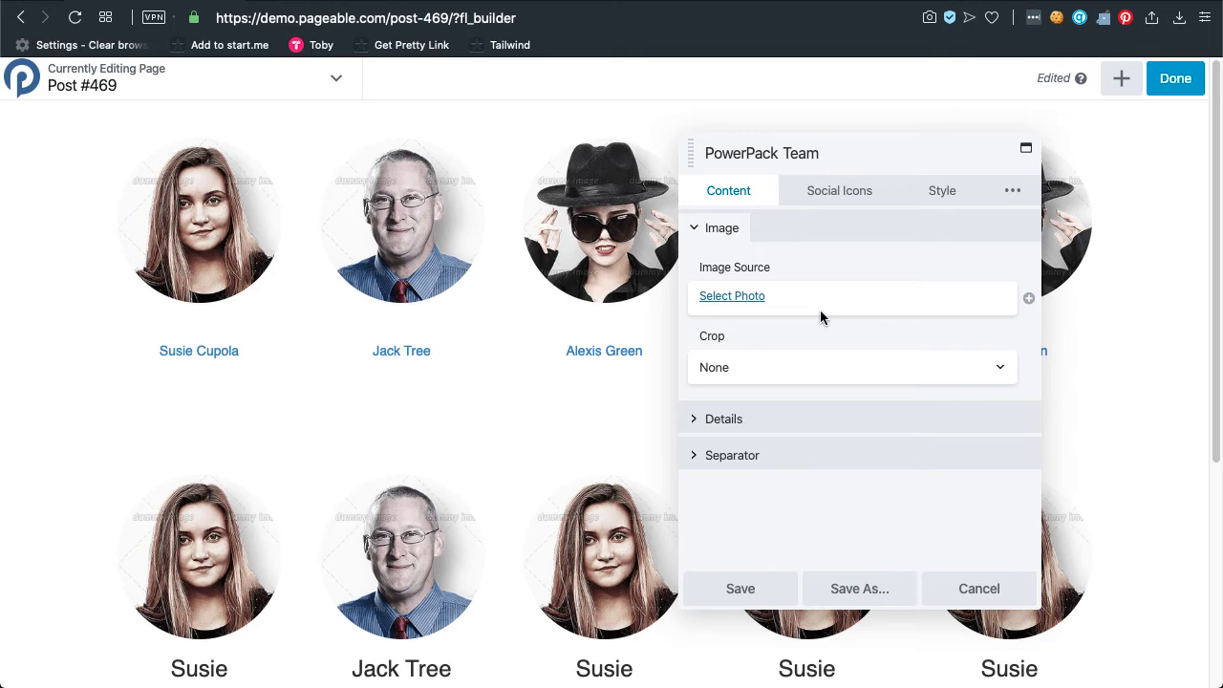
# Choose the woman's portrait from the media library and crop it to a Circle.
pyautogui.click(741, 300)
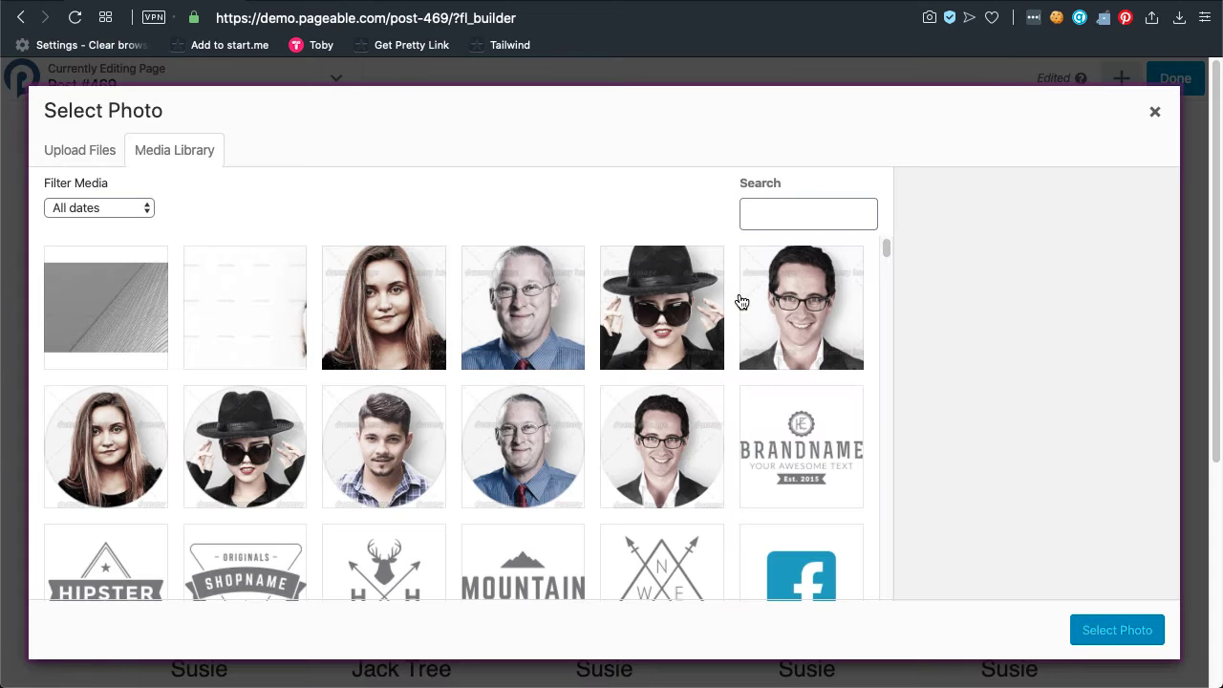
pyautogui.click(393, 323)
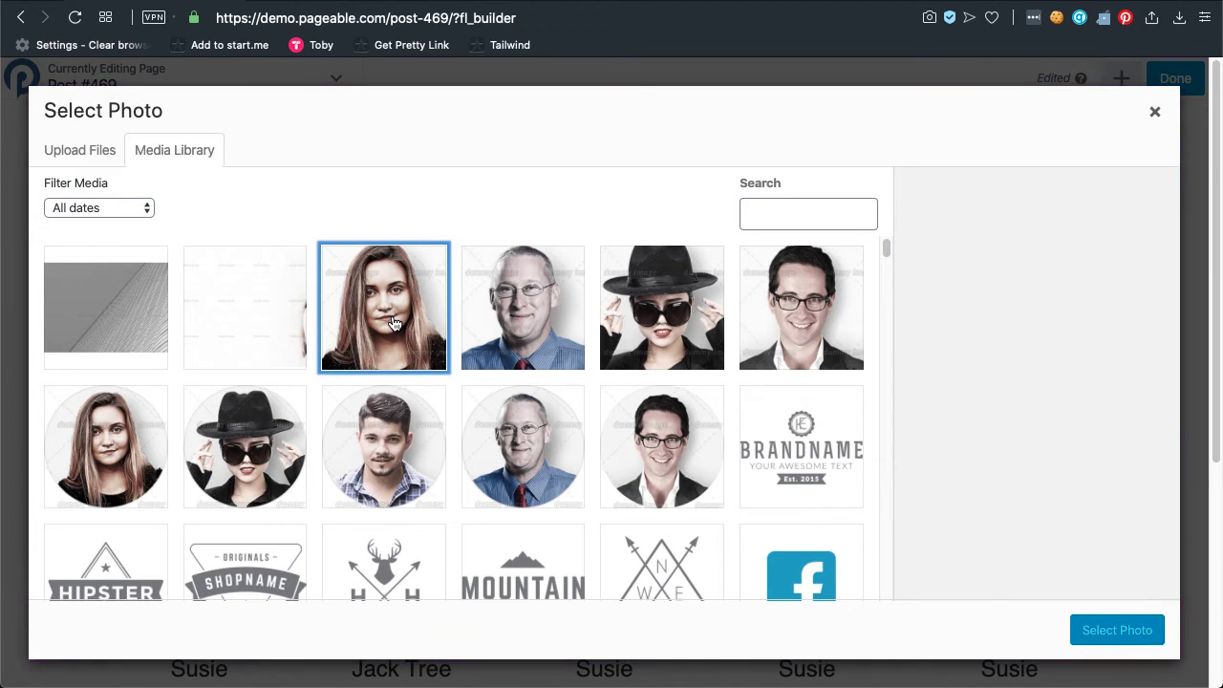
pyautogui.click(1109, 629)
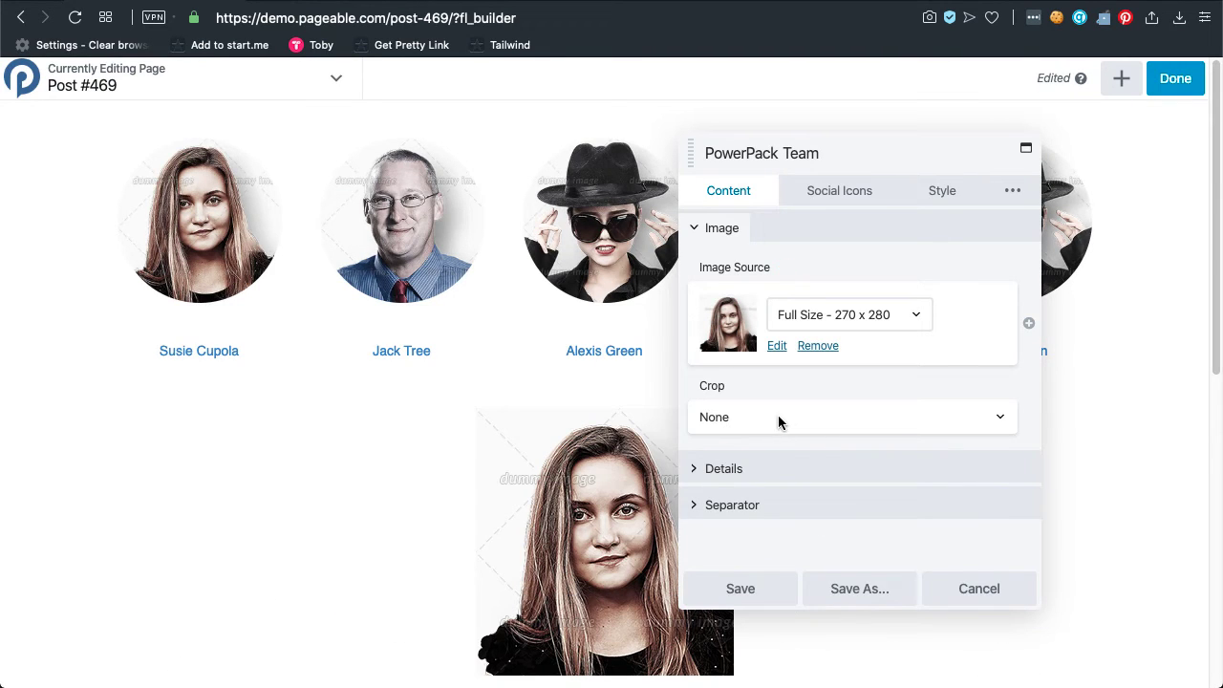
pyautogui.click(779, 422)
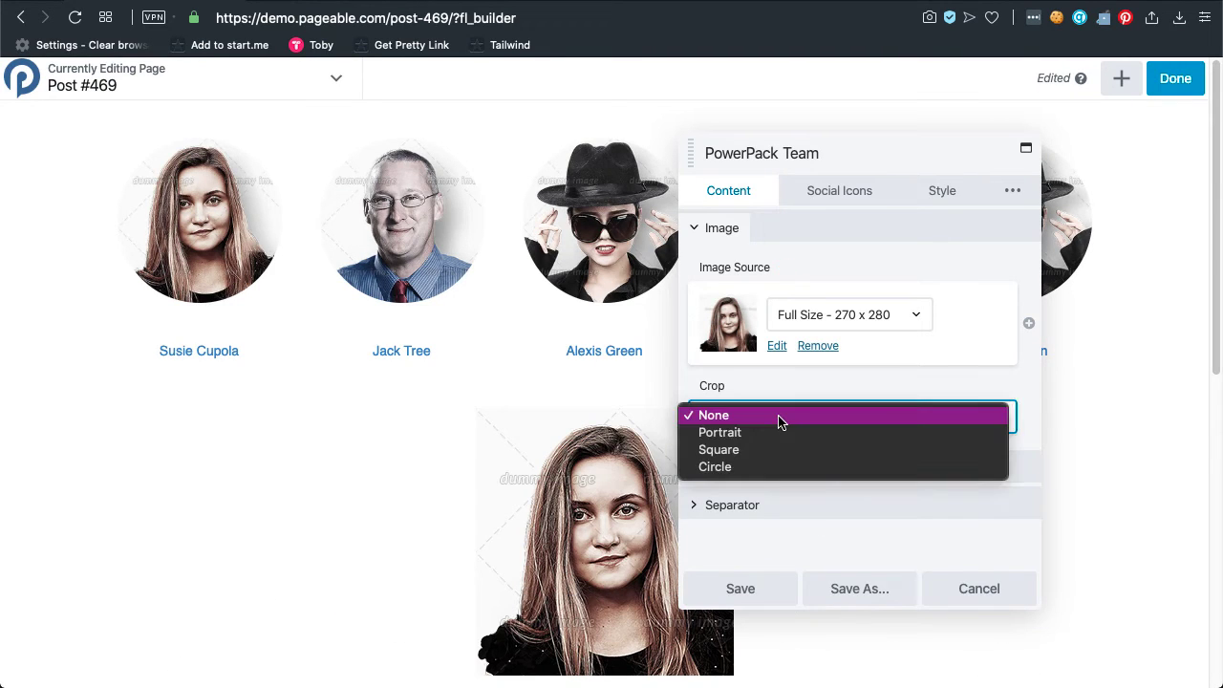
pyautogui.click(754, 468)
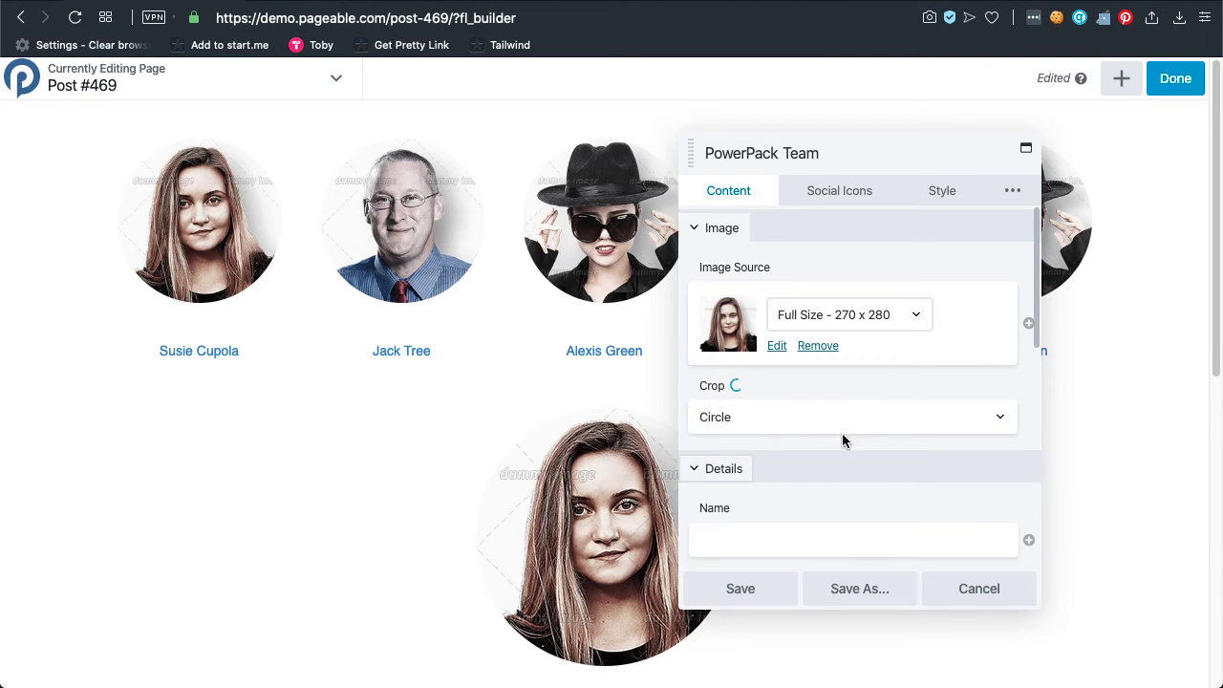
pyautogui.scroll(-3, 843, 441)
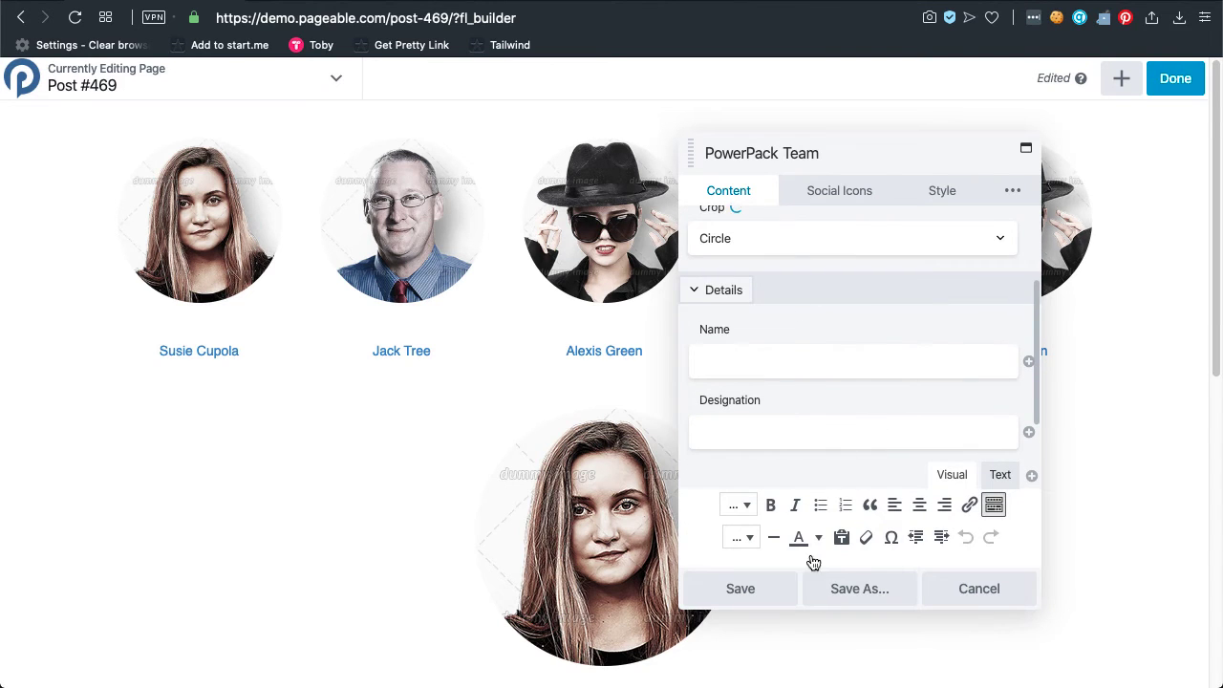
pyautogui.scroll(-3, 407, 500)
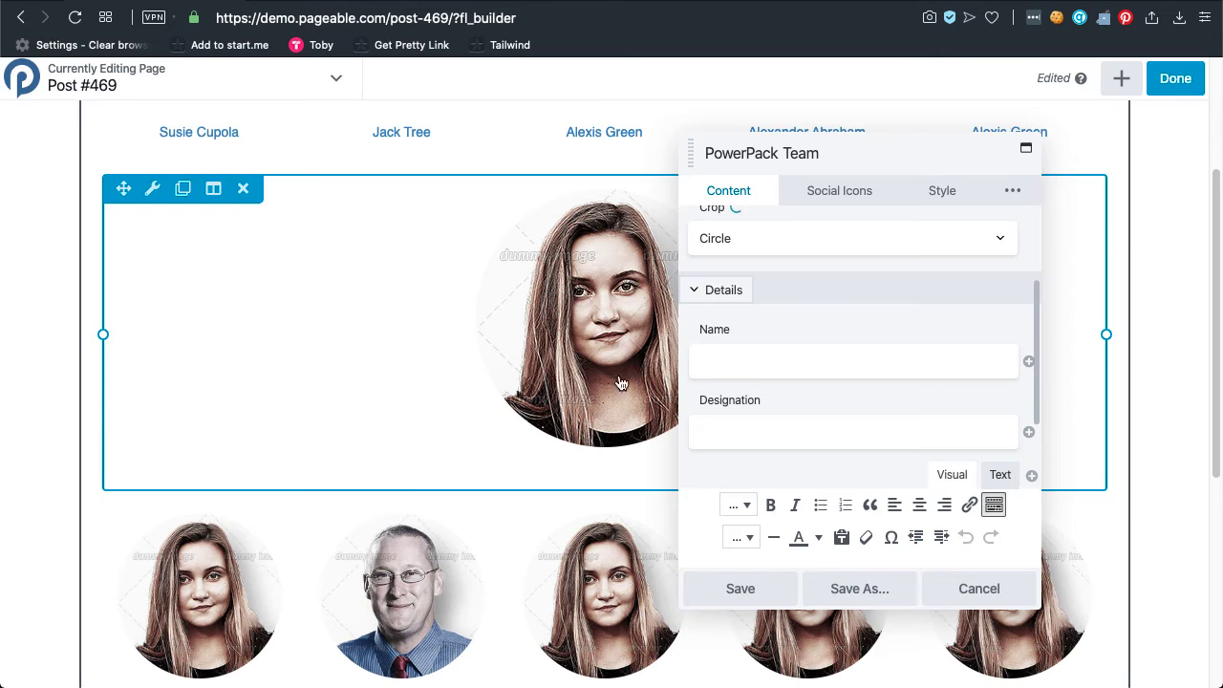
# Enter the team member's name, designation Designer and the bio 'She designs good stuff'.
pyautogui.click(753, 357)
pyautogui.write('Ssuie')
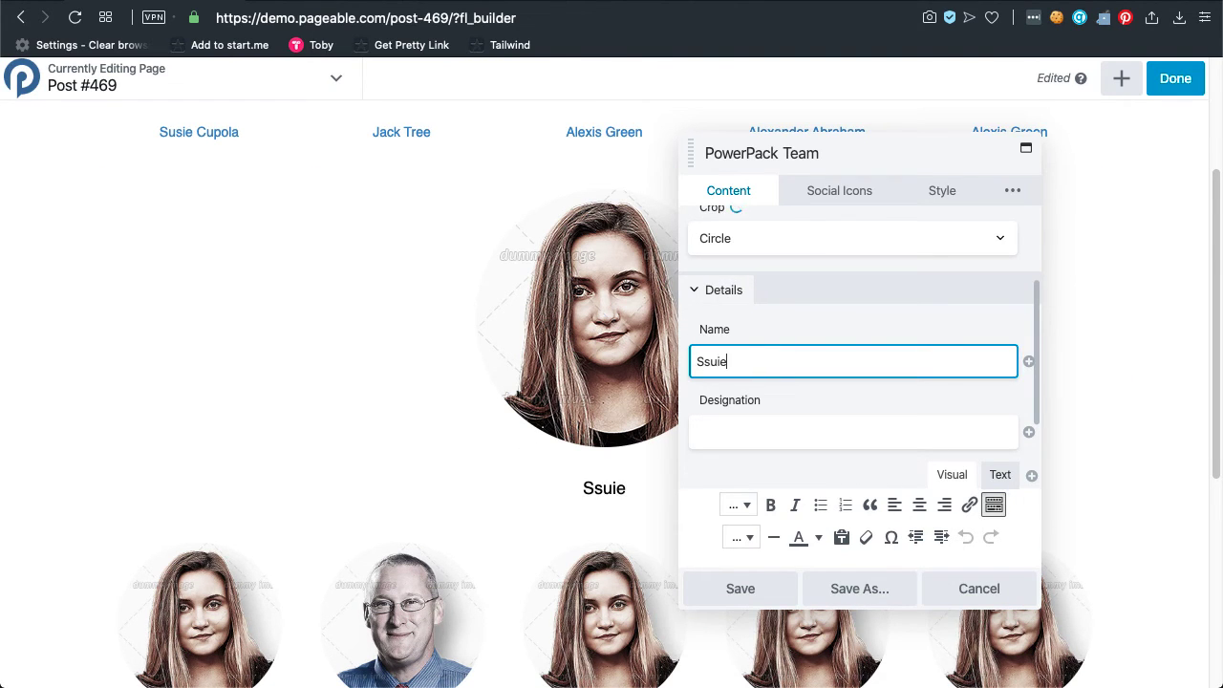
pyautogui.press('BackSpace')
pyautogui.press('BackSpace')
pyautogui.press('BackSpace')
pyautogui.press('BackSpace')
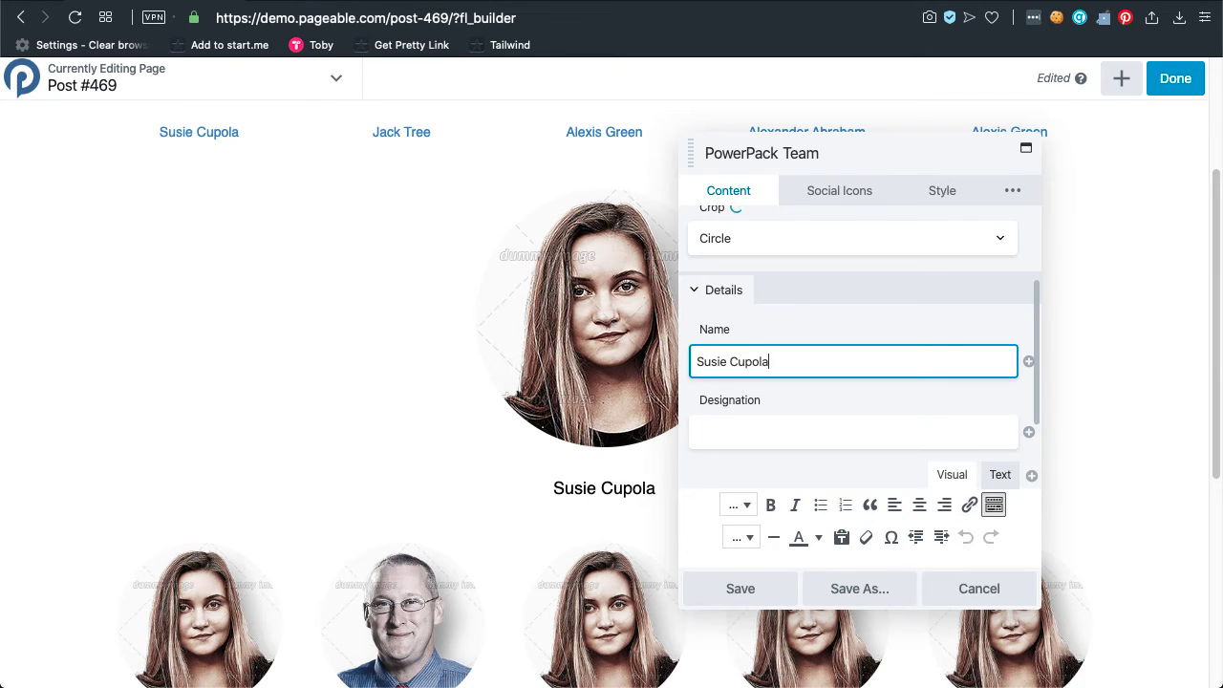
pyautogui.press('Tab')
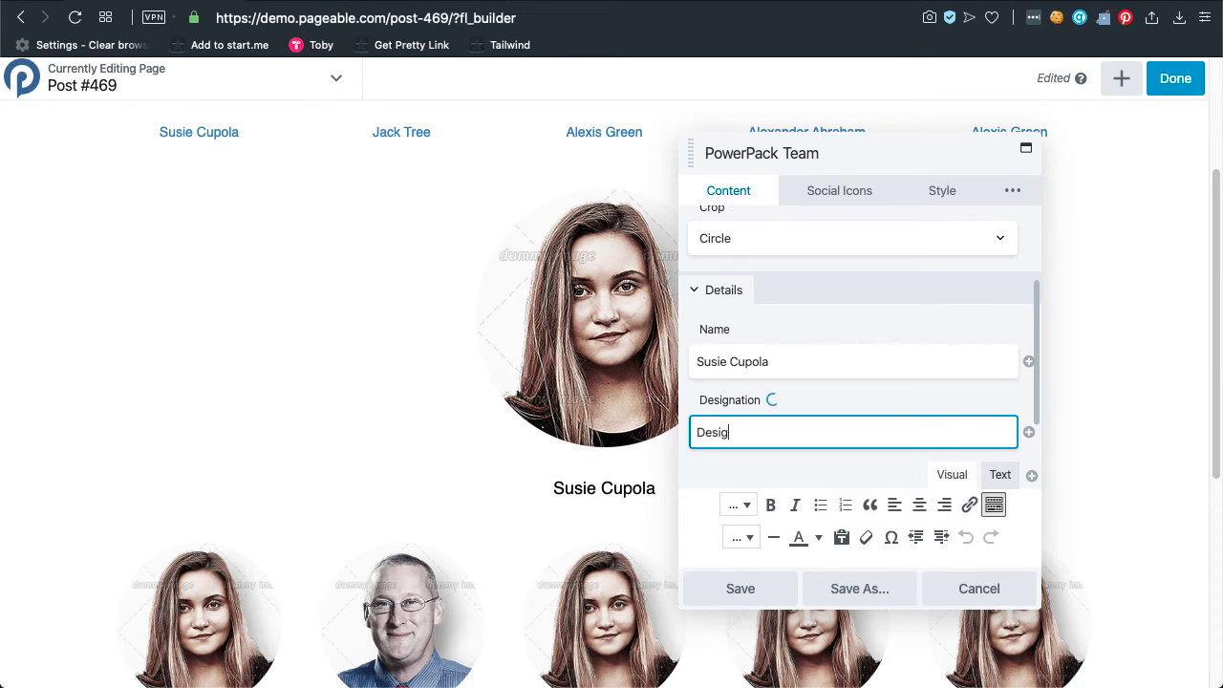
pyautogui.scroll(-5, 761, 355)
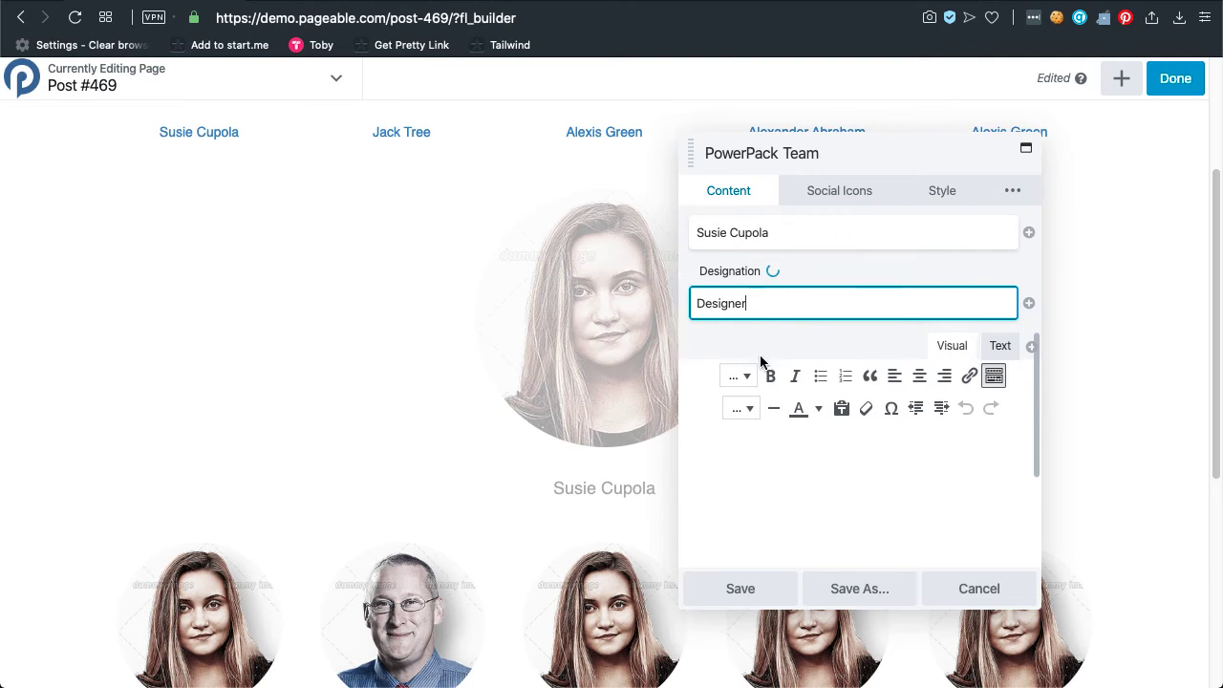
pyautogui.click(804, 410)
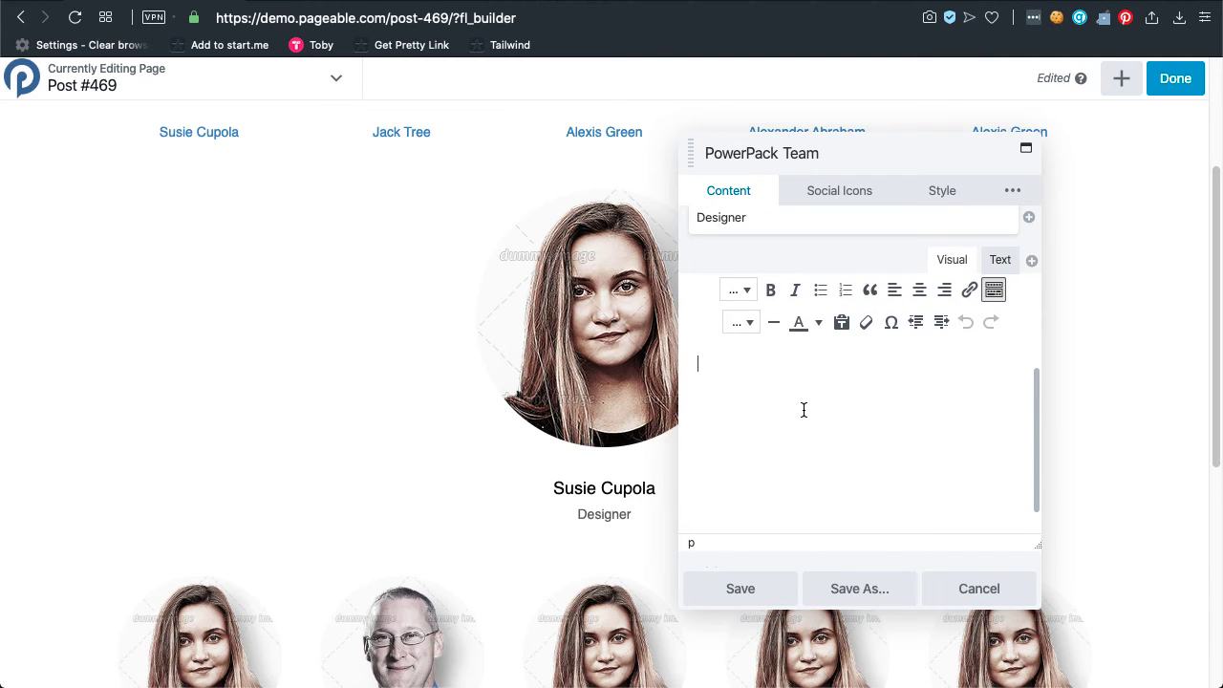
pyautogui.write('She designs good stuff')
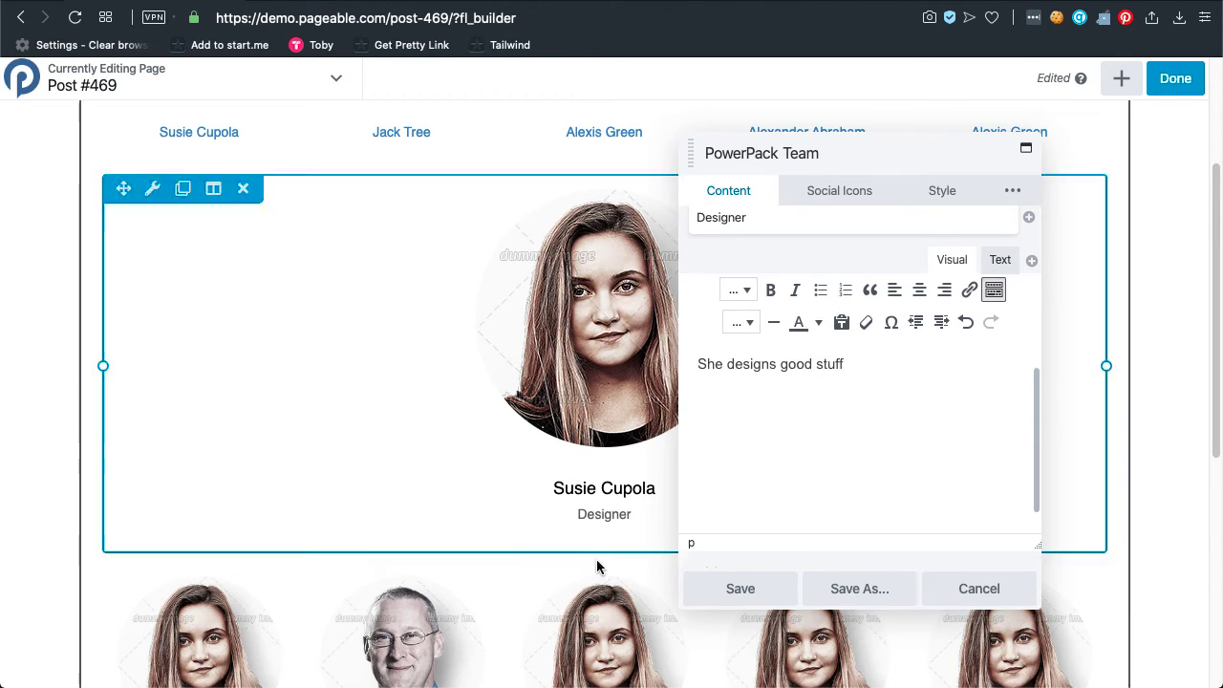
pyautogui.scroll(-3, 752, 482)
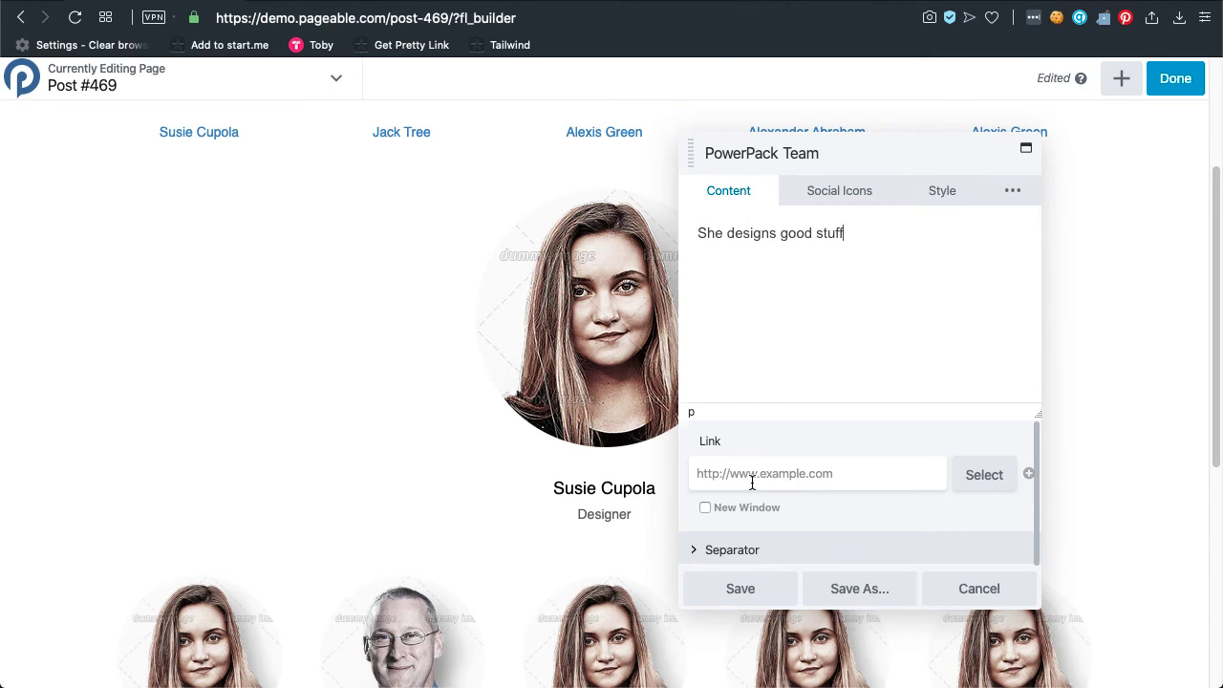
# Enable the team card's separator and set its position to Below Title.
pyautogui.click(799, 473)
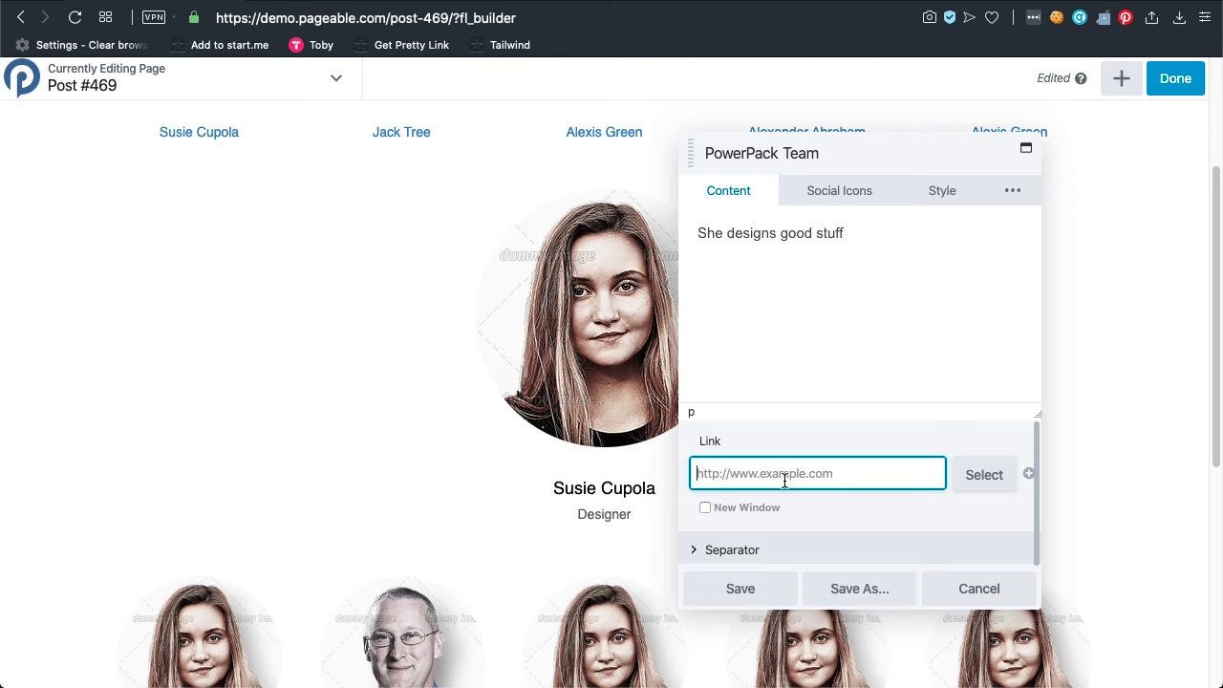
pyautogui.click(765, 558)
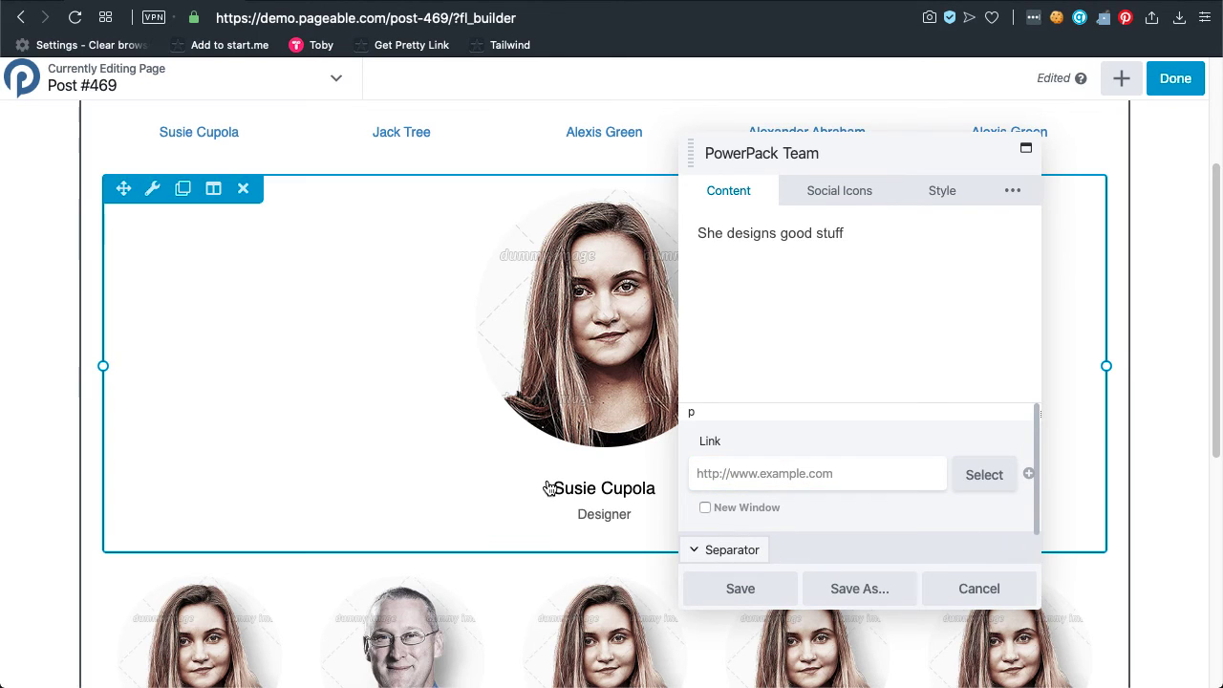
pyautogui.scroll(-3, 472, 546)
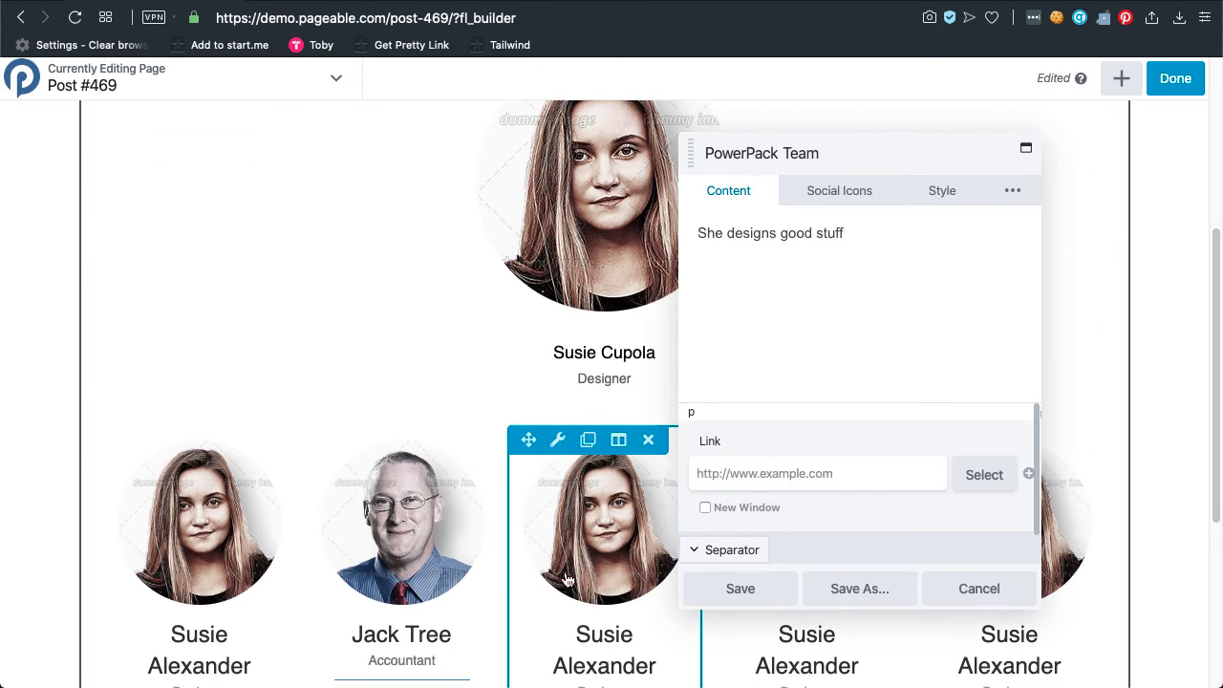
pyautogui.scroll(-1, 818, 513)
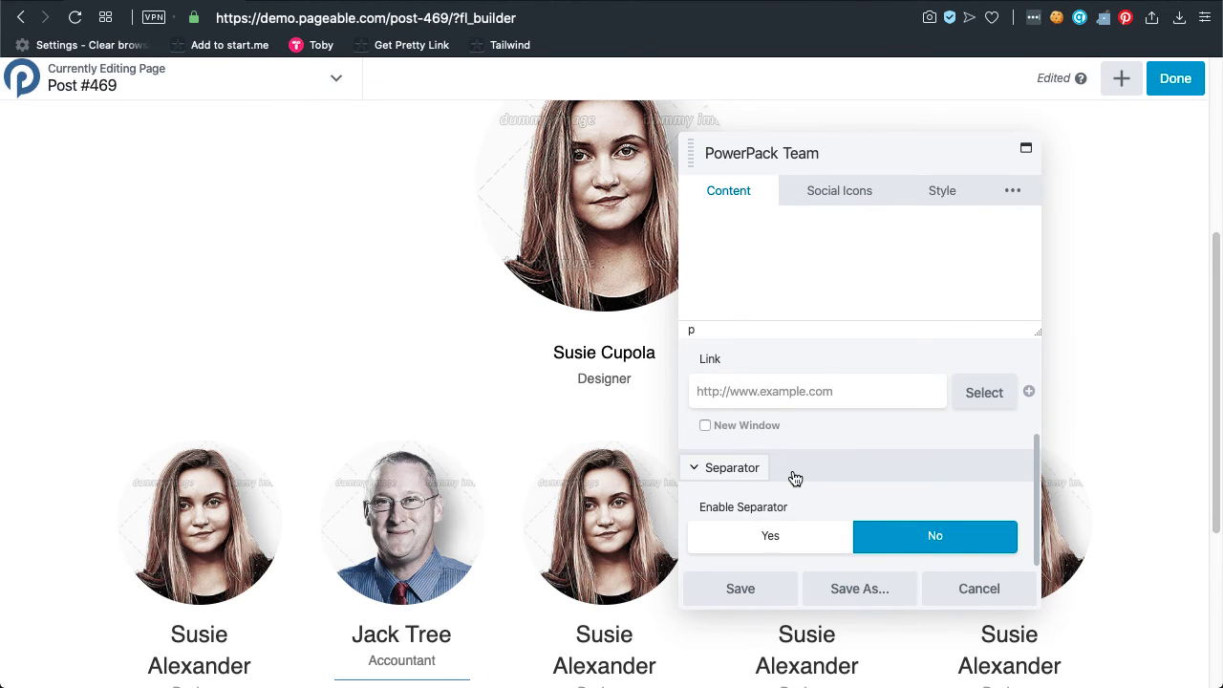
pyautogui.click(792, 538)
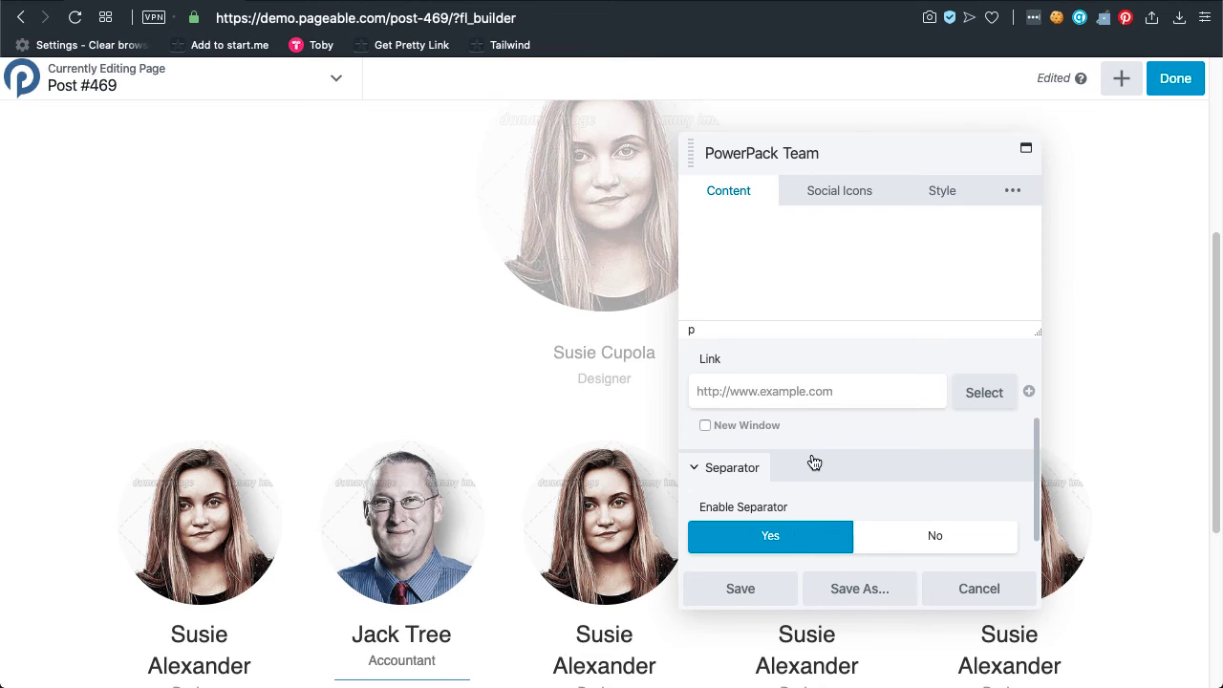
pyautogui.scroll(-1, 815, 462)
pyautogui.click(789, 533)
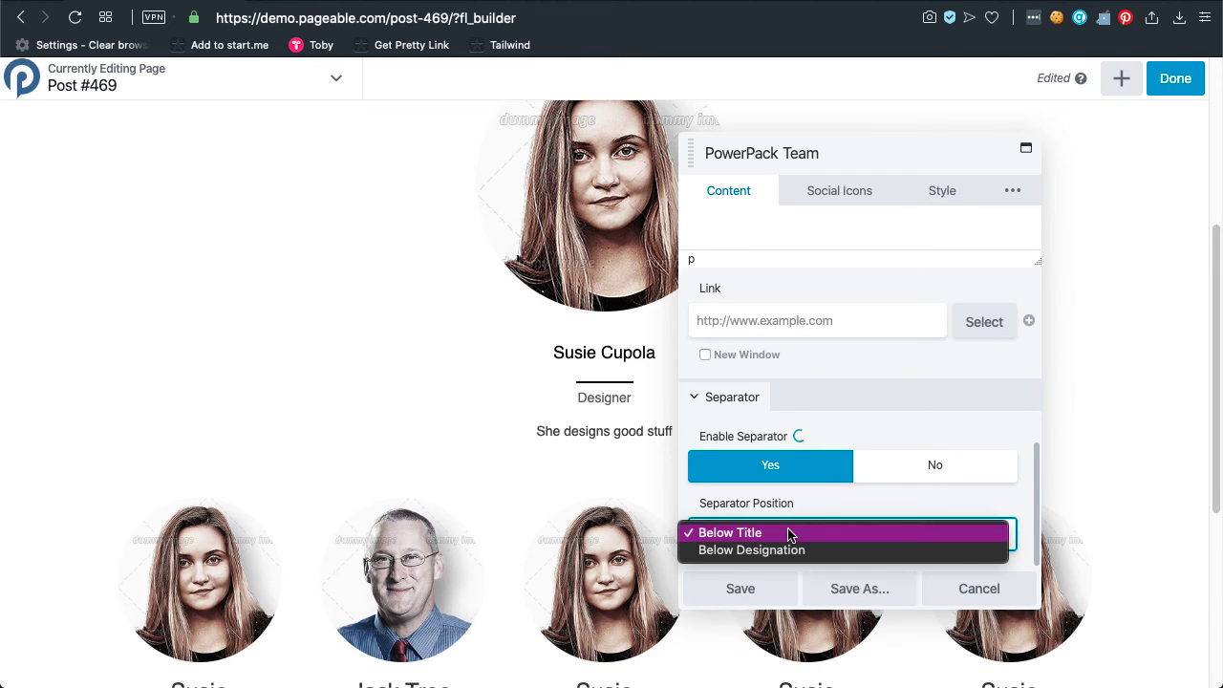
pyautogui.click(783, 551)
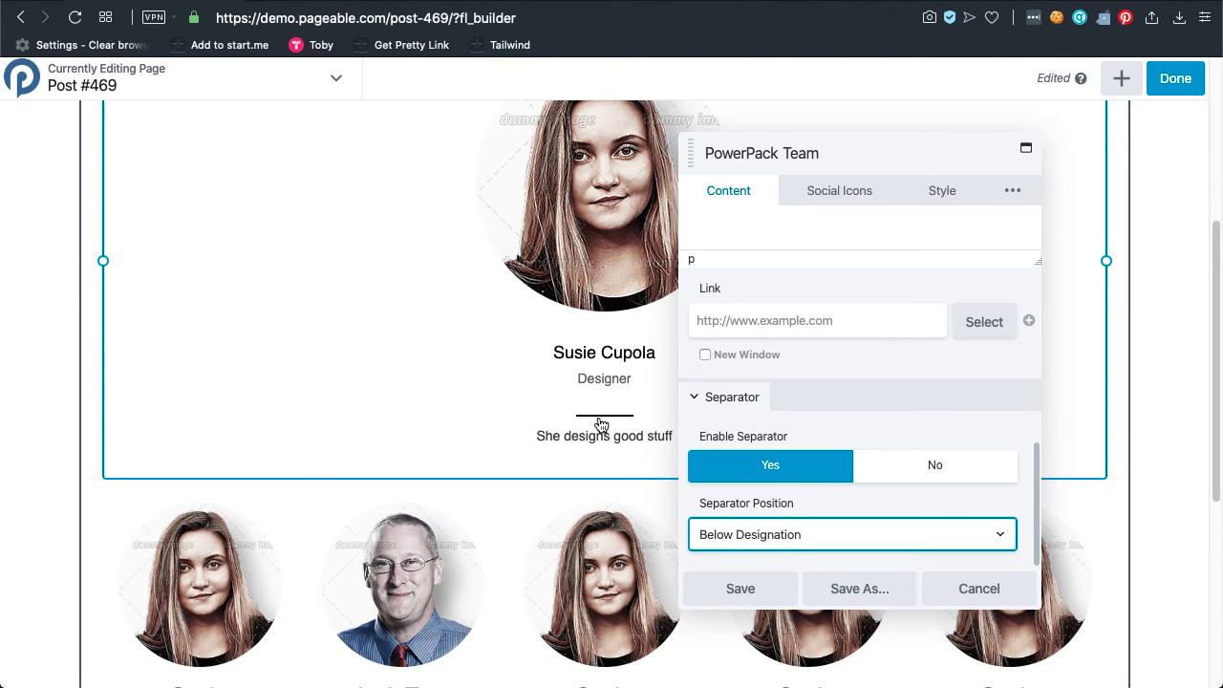
pyautogui.click(750, 534)
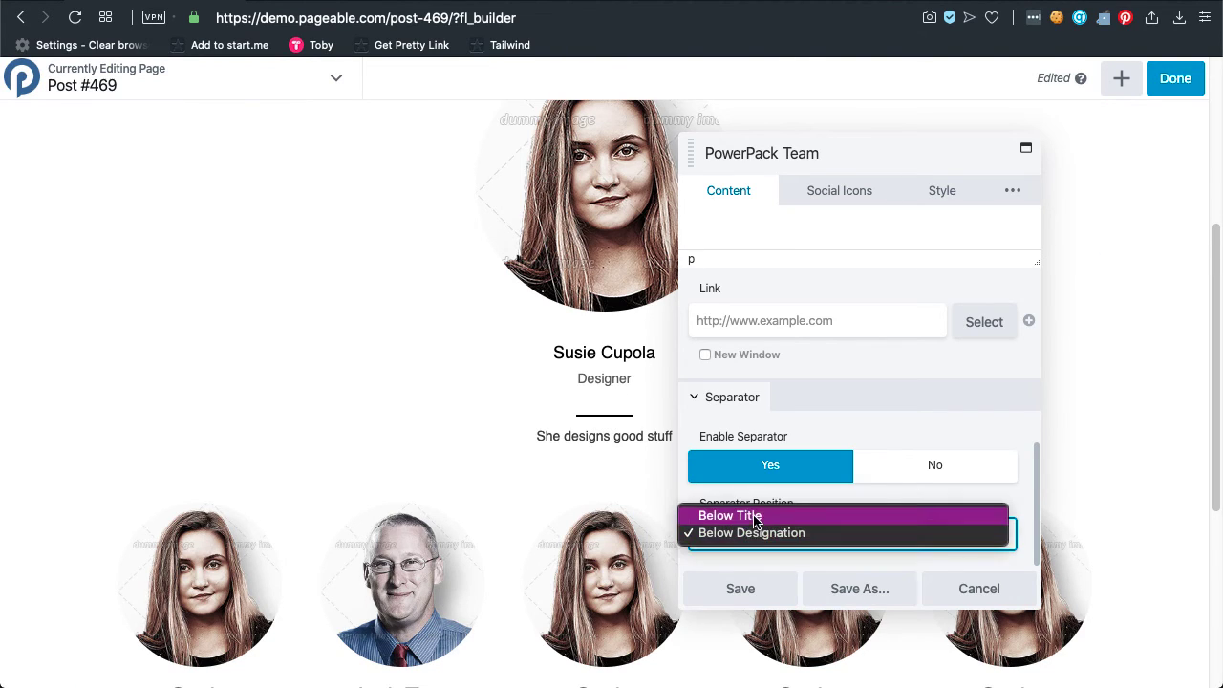
pyautogui.click(754, 517)
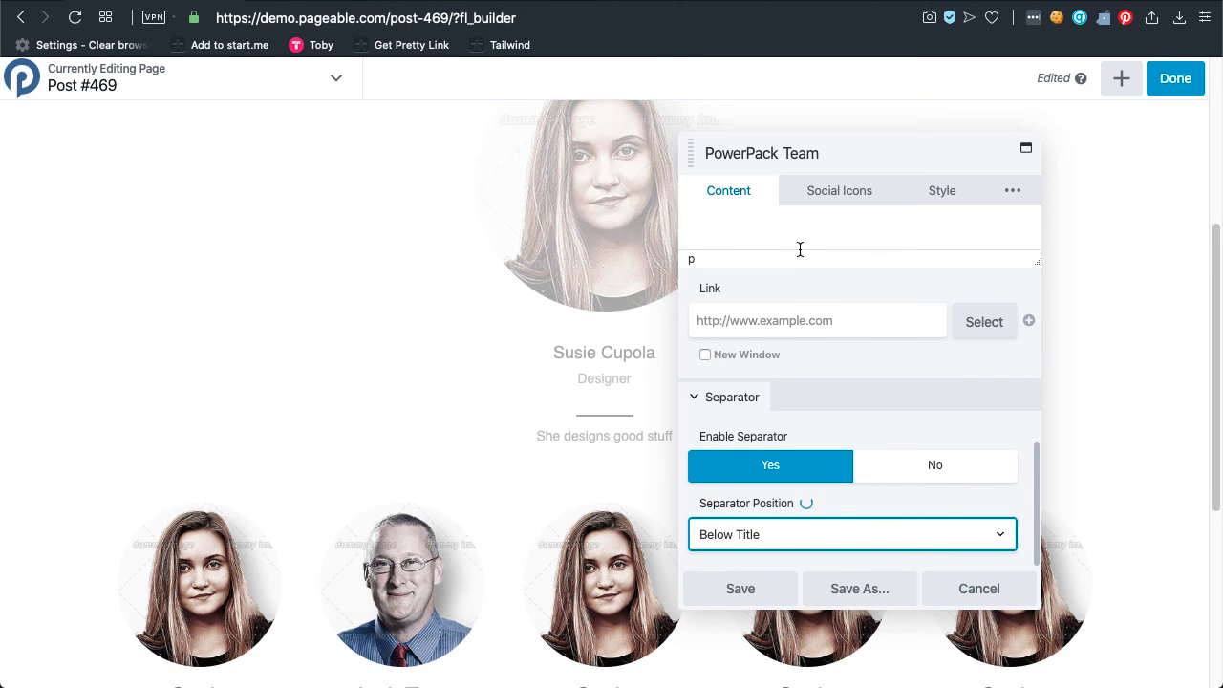
pyautogui.click(849, 199)
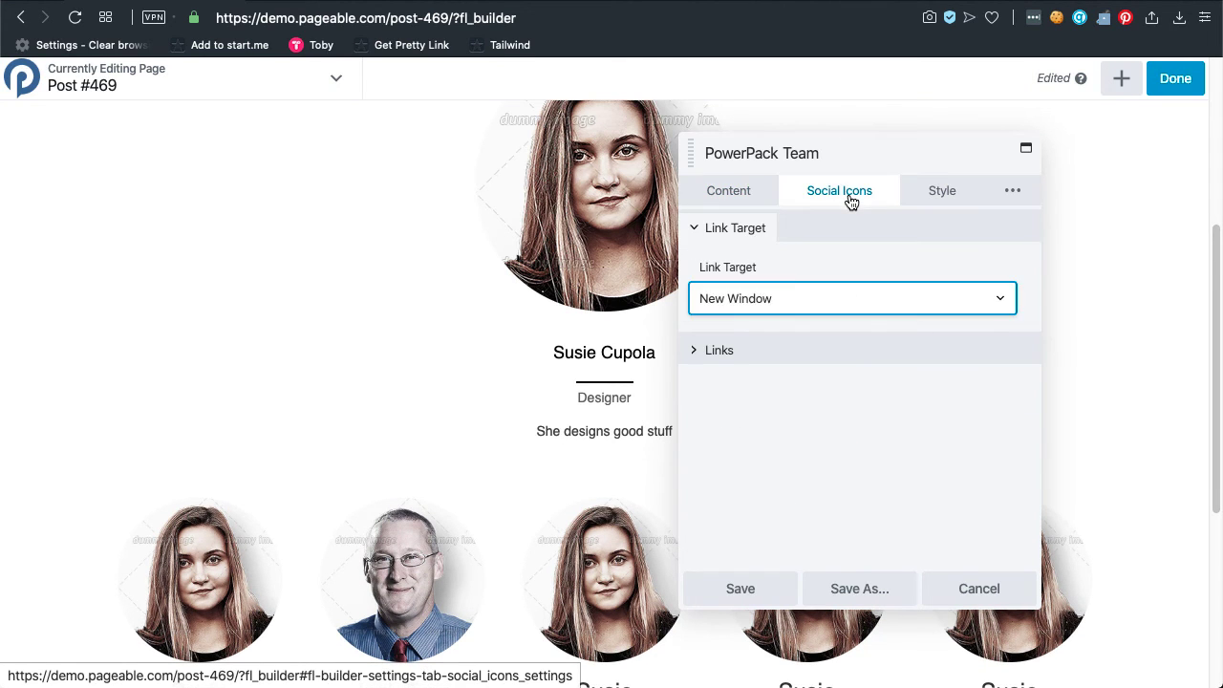
# Keep social links opening in a New Window and fill in the email address and Facebook URL.
pyautogui.click(833, 304)
pyautogui.click(841, 351)
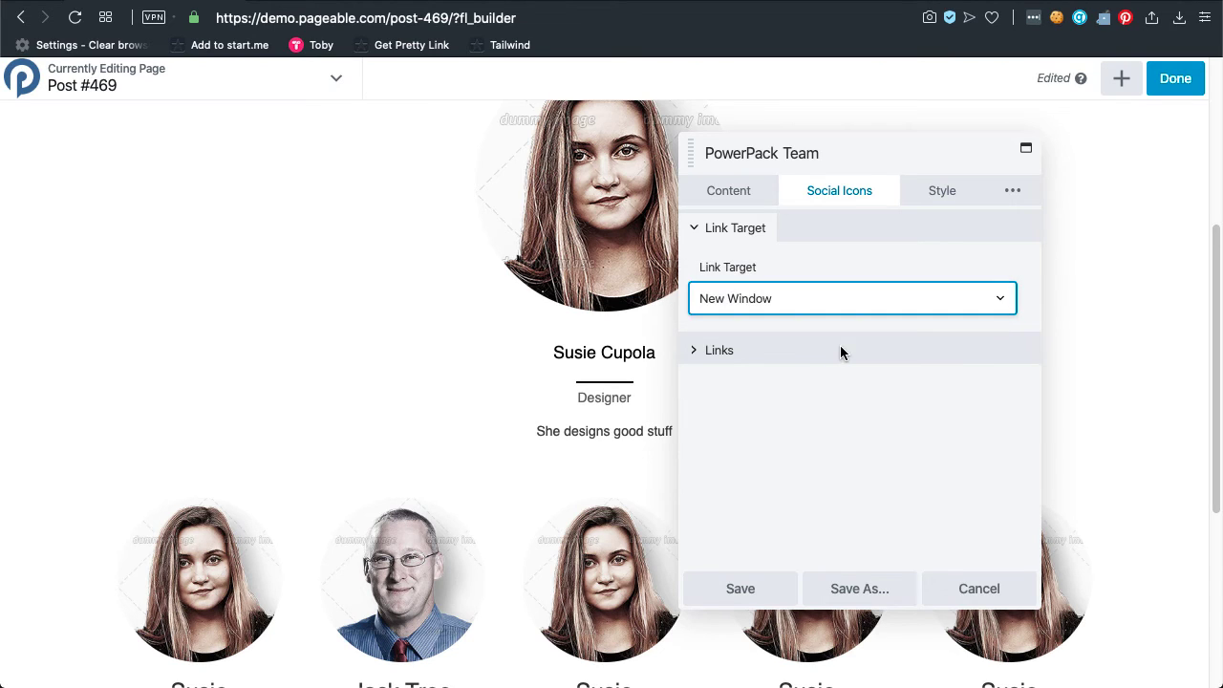
pyautogui.click(842, 353)
pyautogui.click(815, 425)
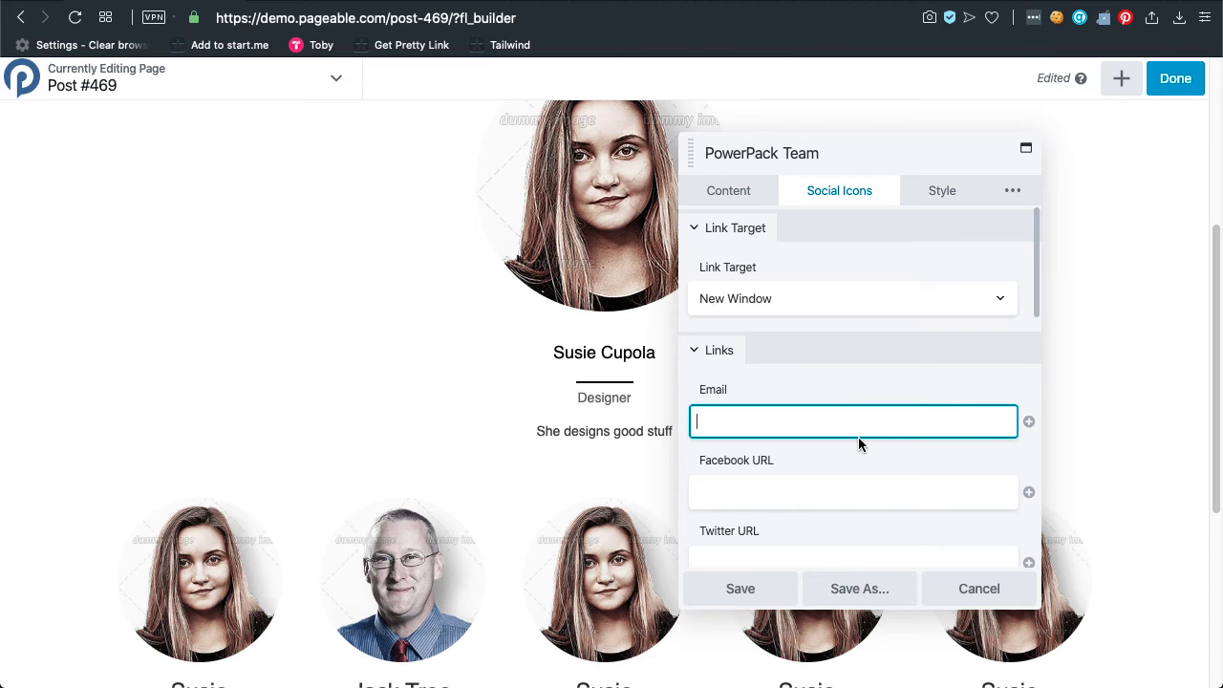
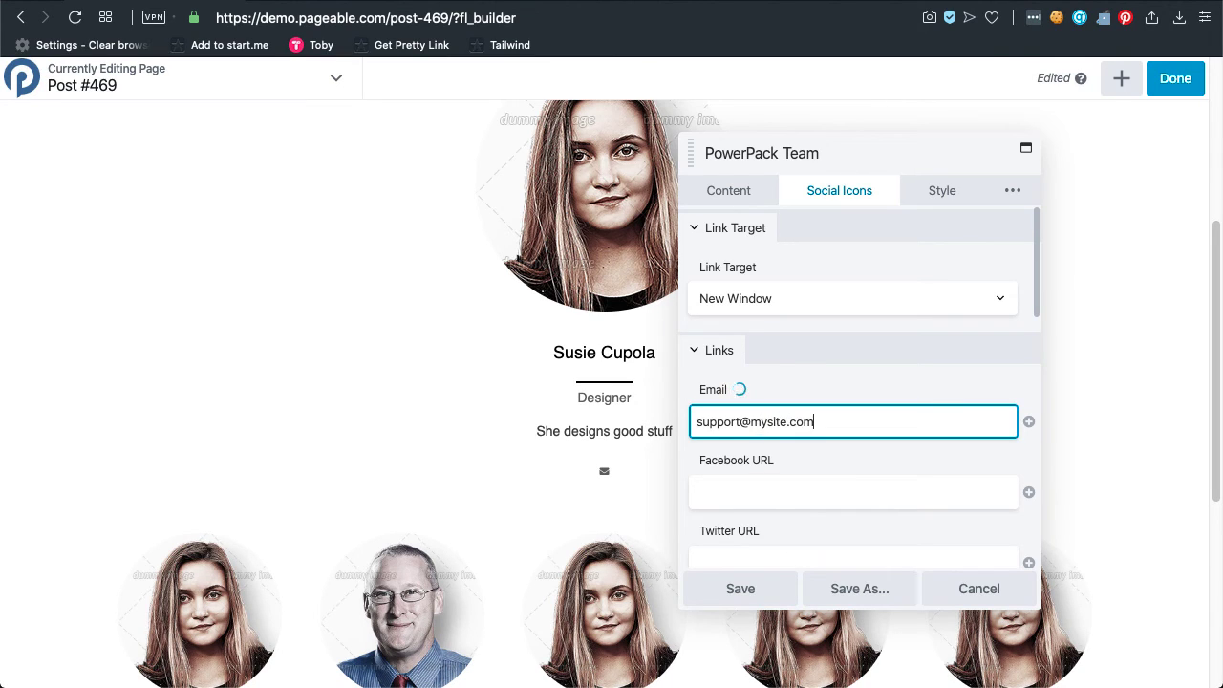
pyautogui.press('Tab')
pyautogui.write('https://www.facebook.com/')
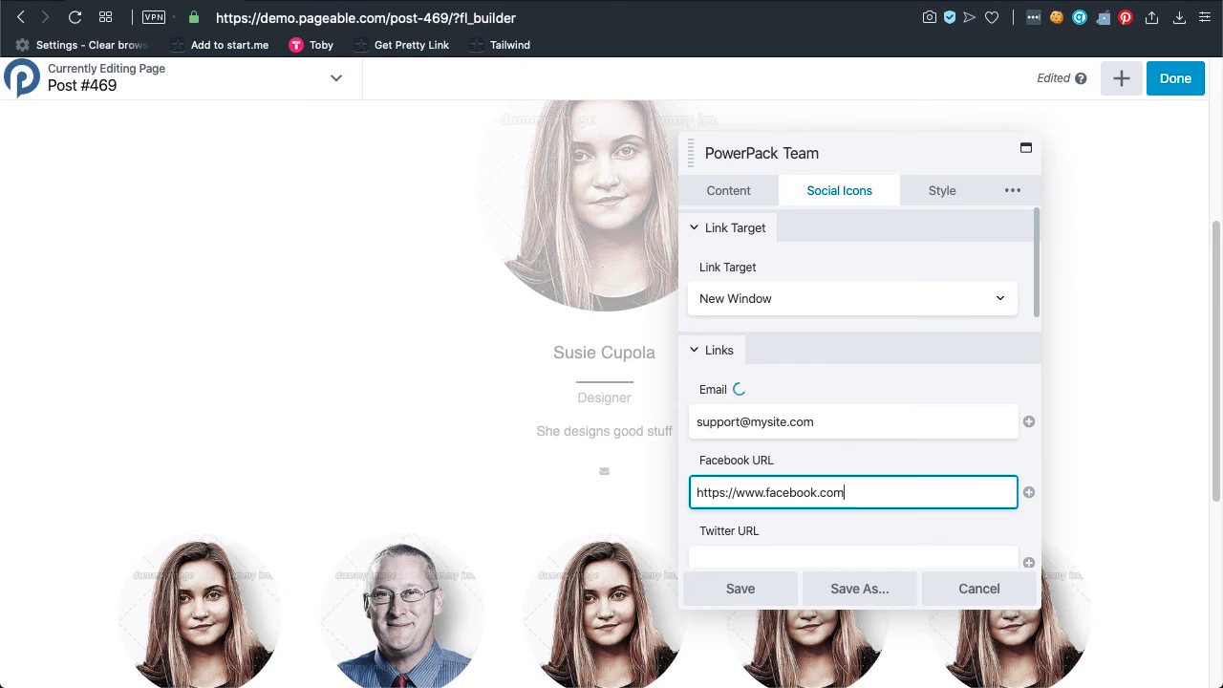
pyautogui.write('susie')
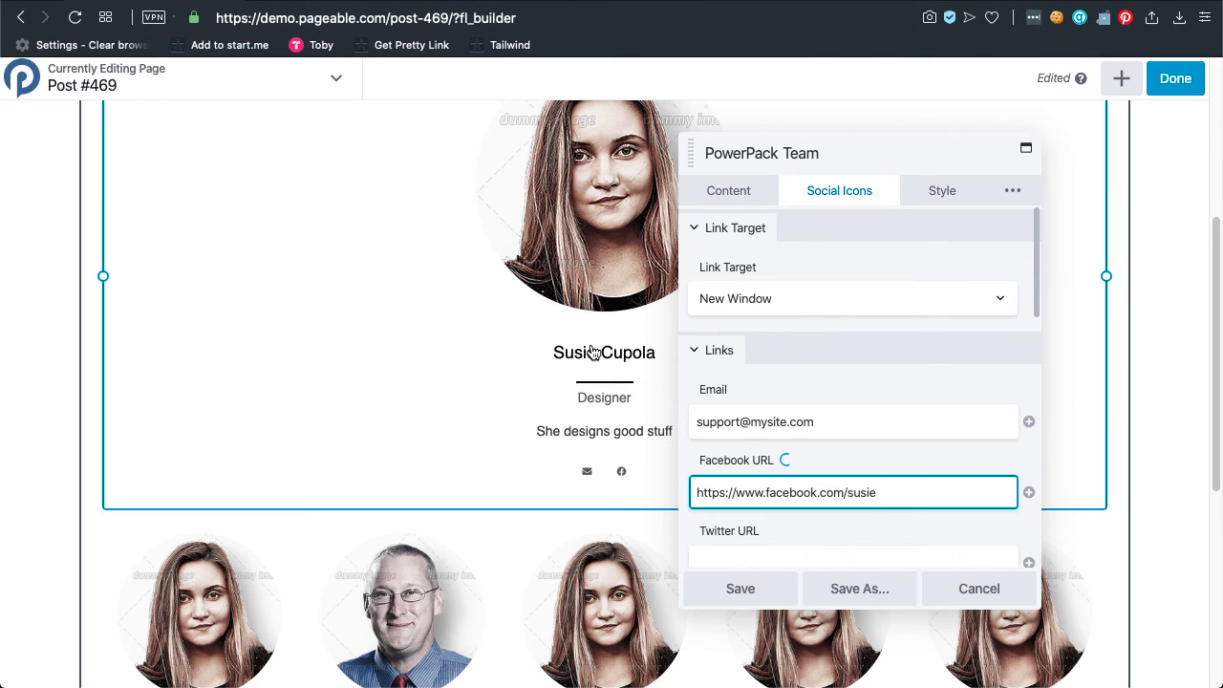
pyautogui.scroll(-2, 612, 405)
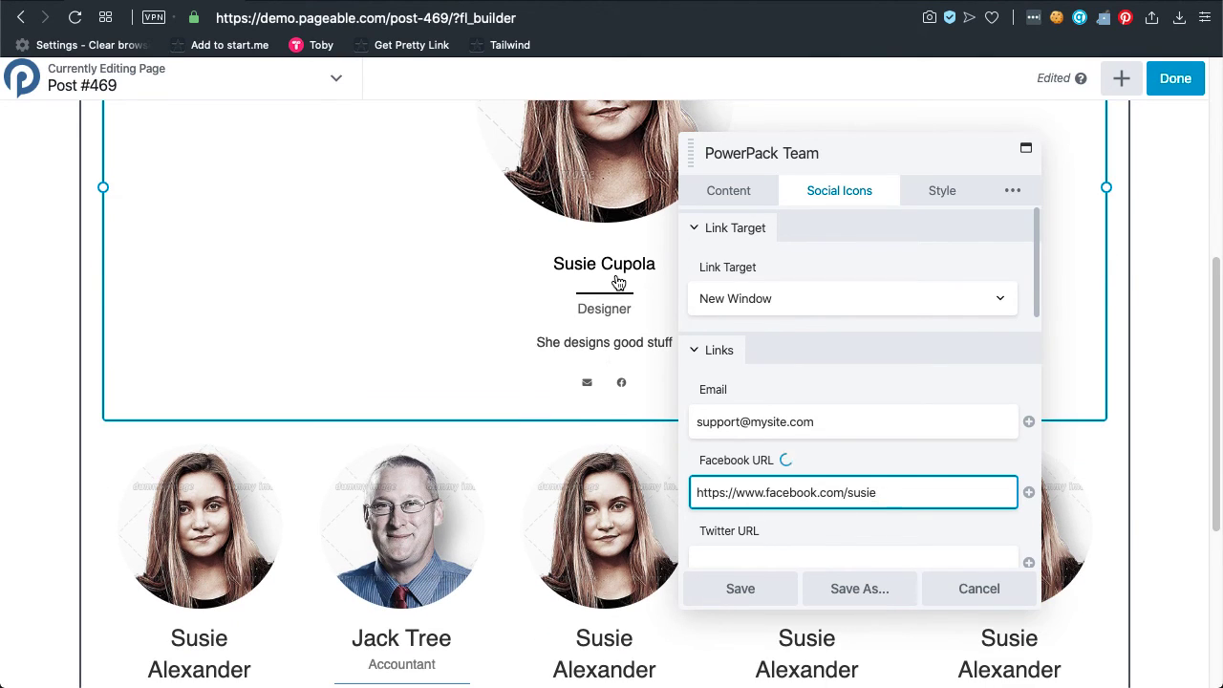
pyautogui.click(430, 487)
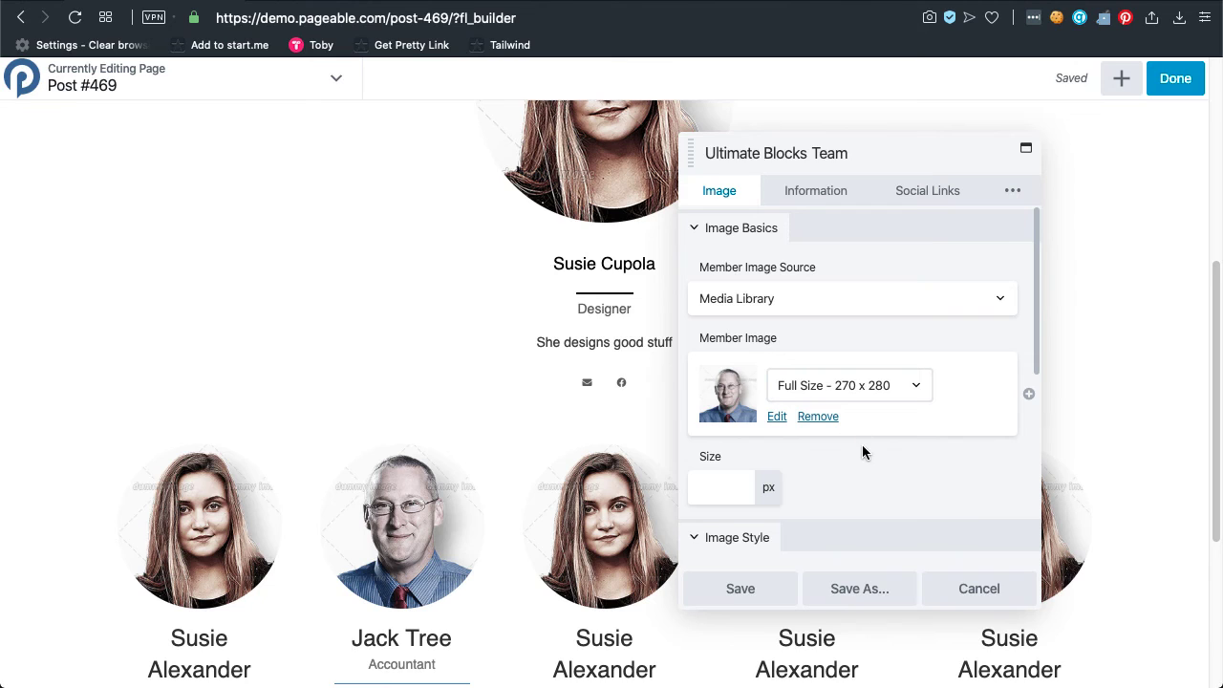
pyautogui.click(928, 202)
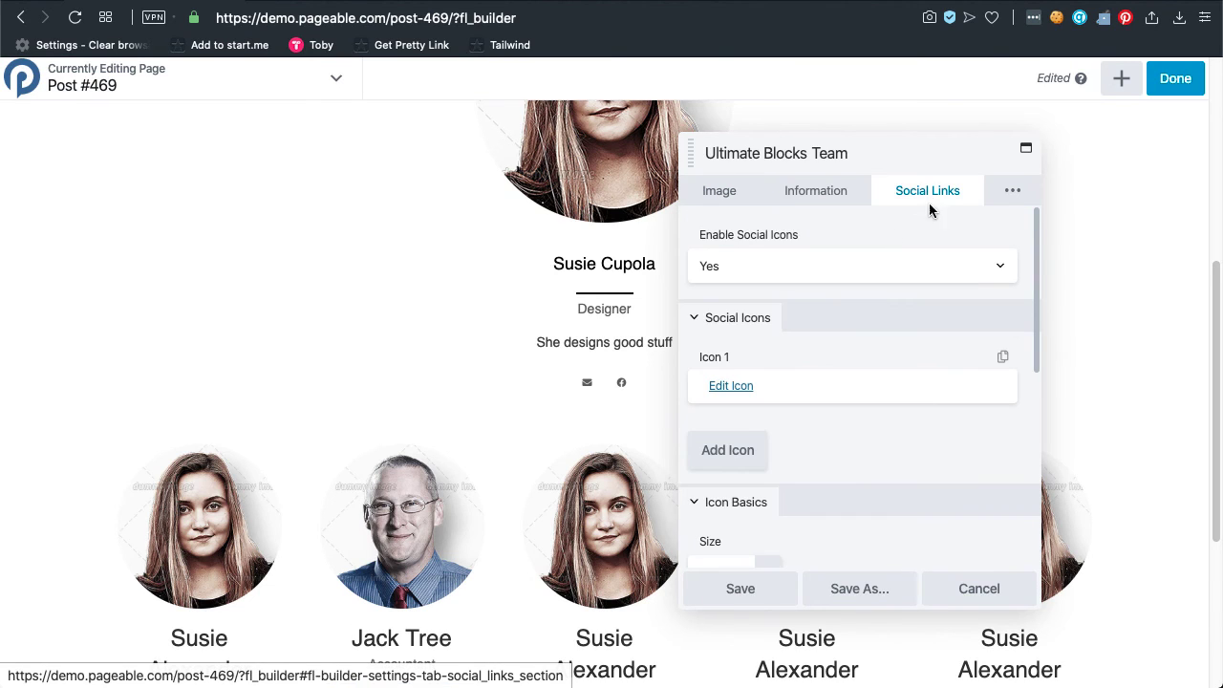
pyautogui.click(892, 271)
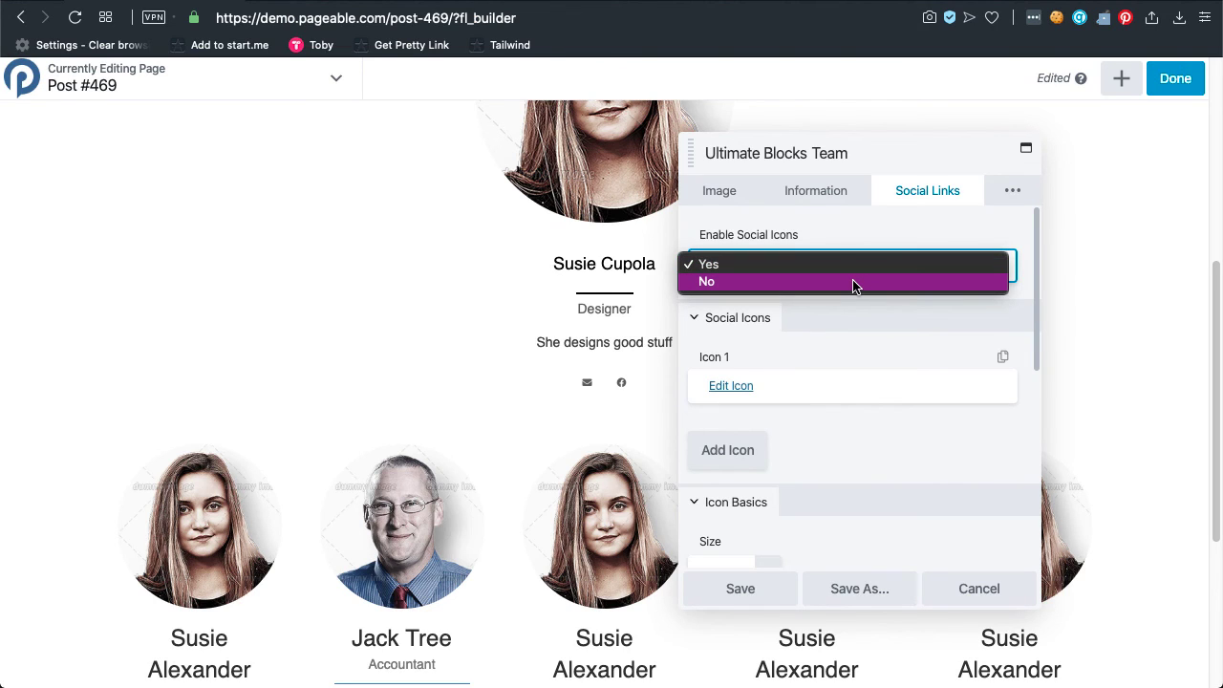
pyautogui.click(885, 263)
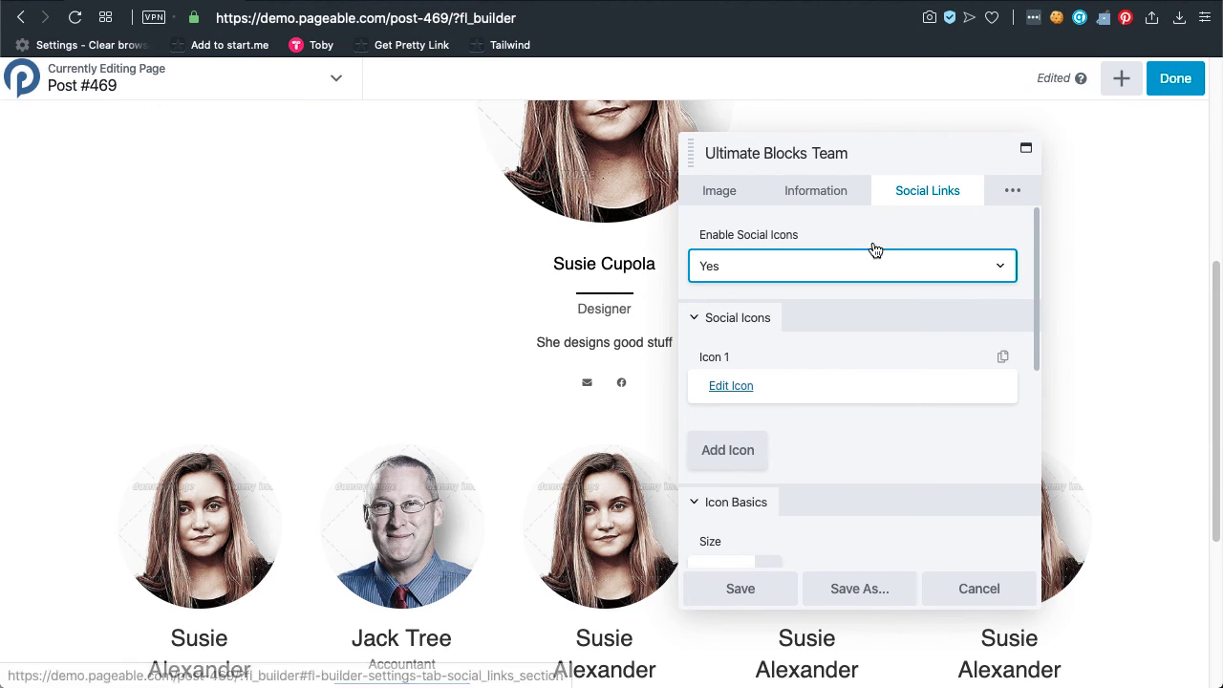
pyautogui.click(616, 234)
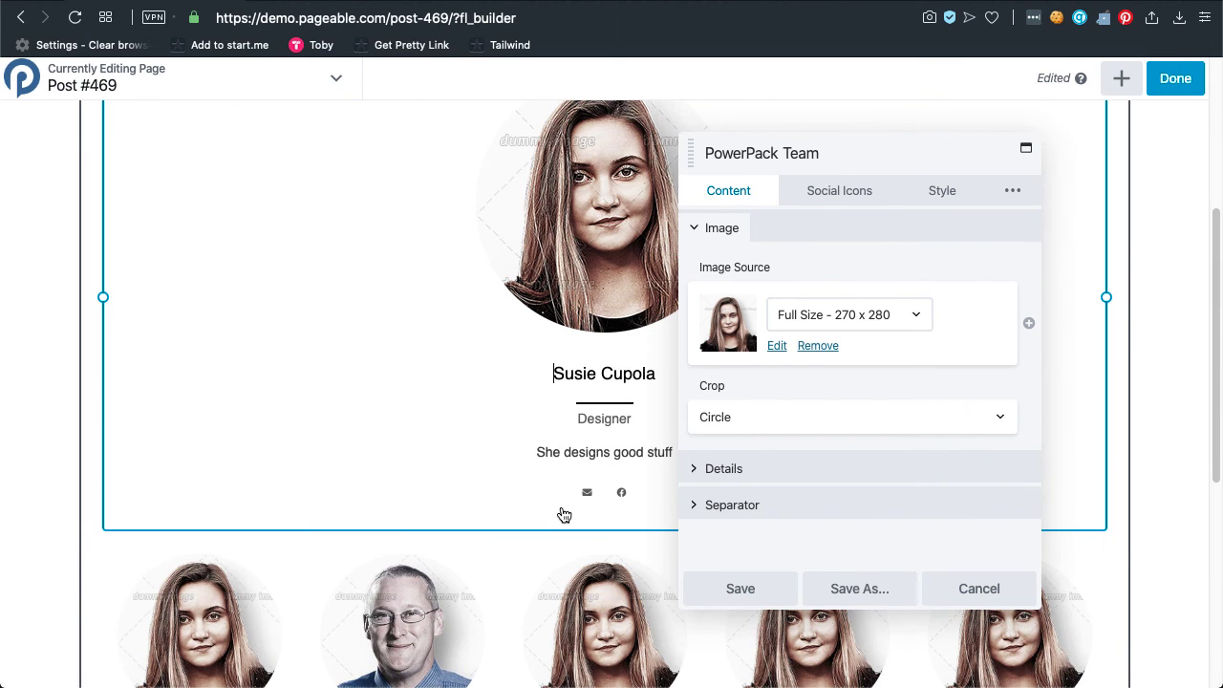
# Open the Modules panel and switch through Ultimate Blocks and Standard Modules to the Power Modules group.
pyautogui.scroll(4, 659, 441)
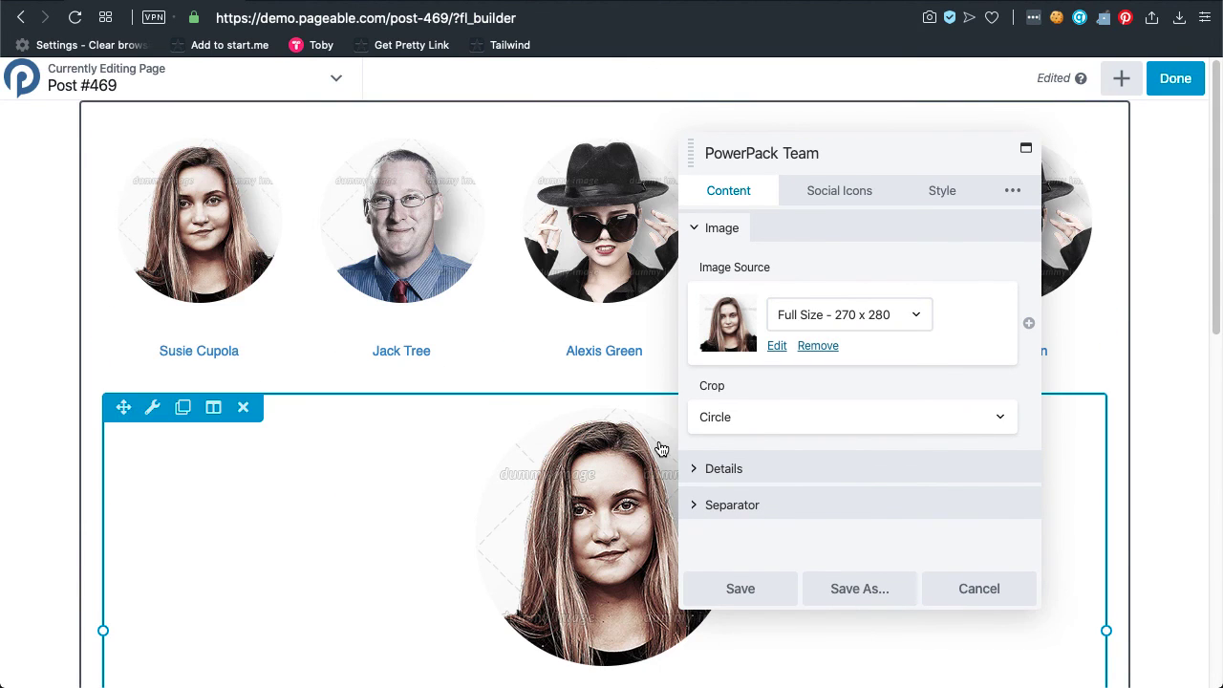
pyautogui.click(1125, 85)
pyautogui.click(950, 173)
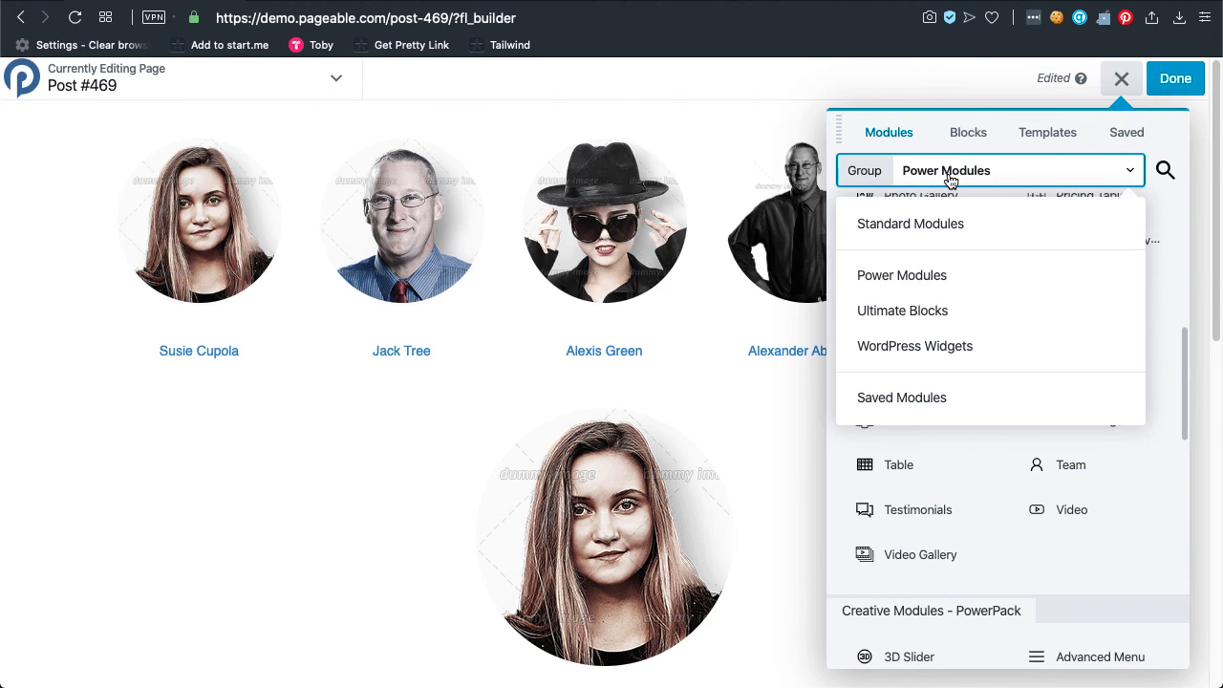
pyautogui.click(935, 315)
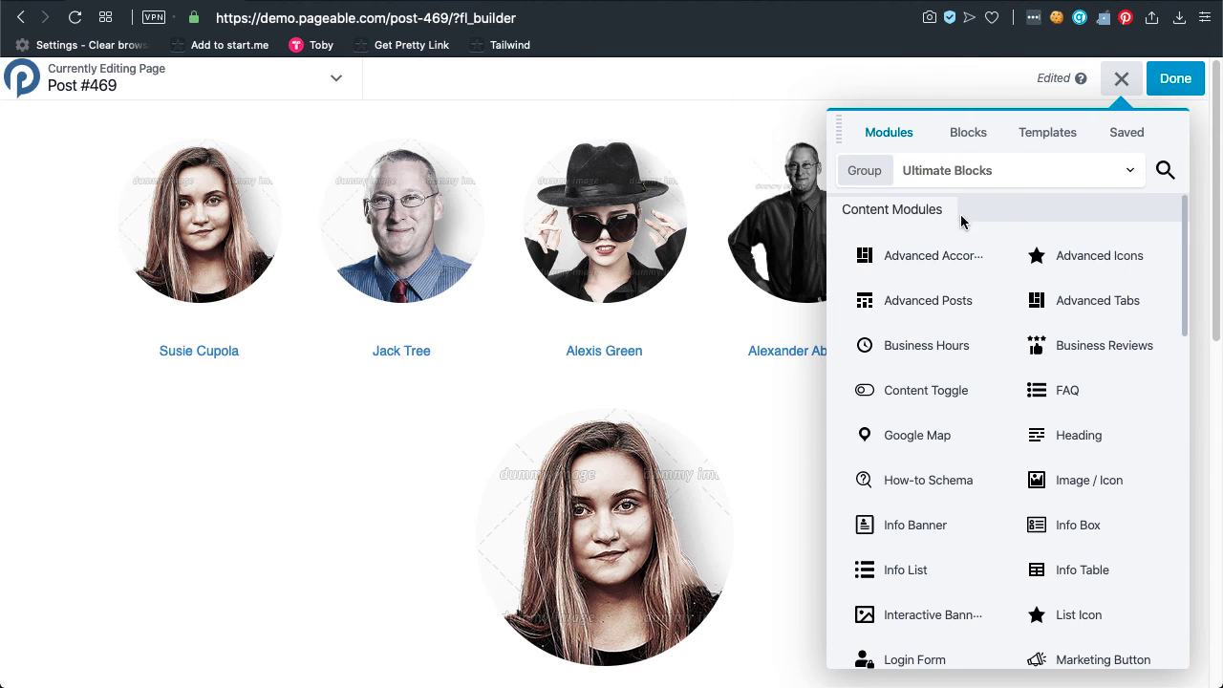
pyautogui.click(1000, 175)
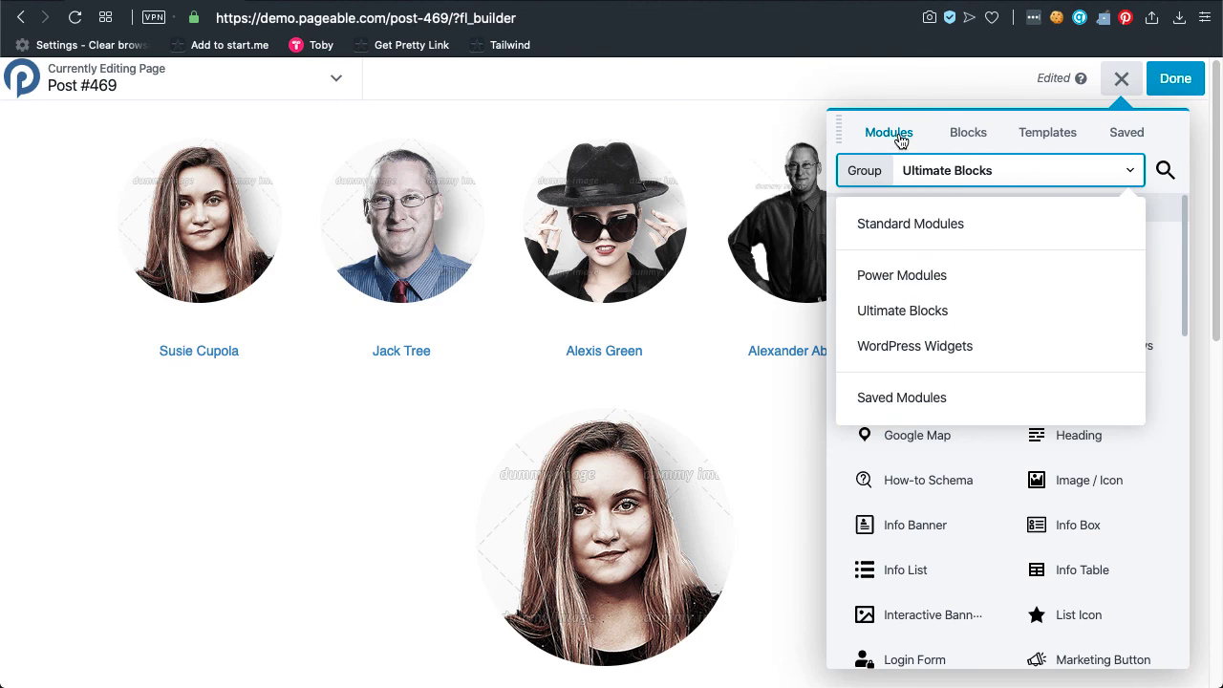
pyautogui.click(917, 169)
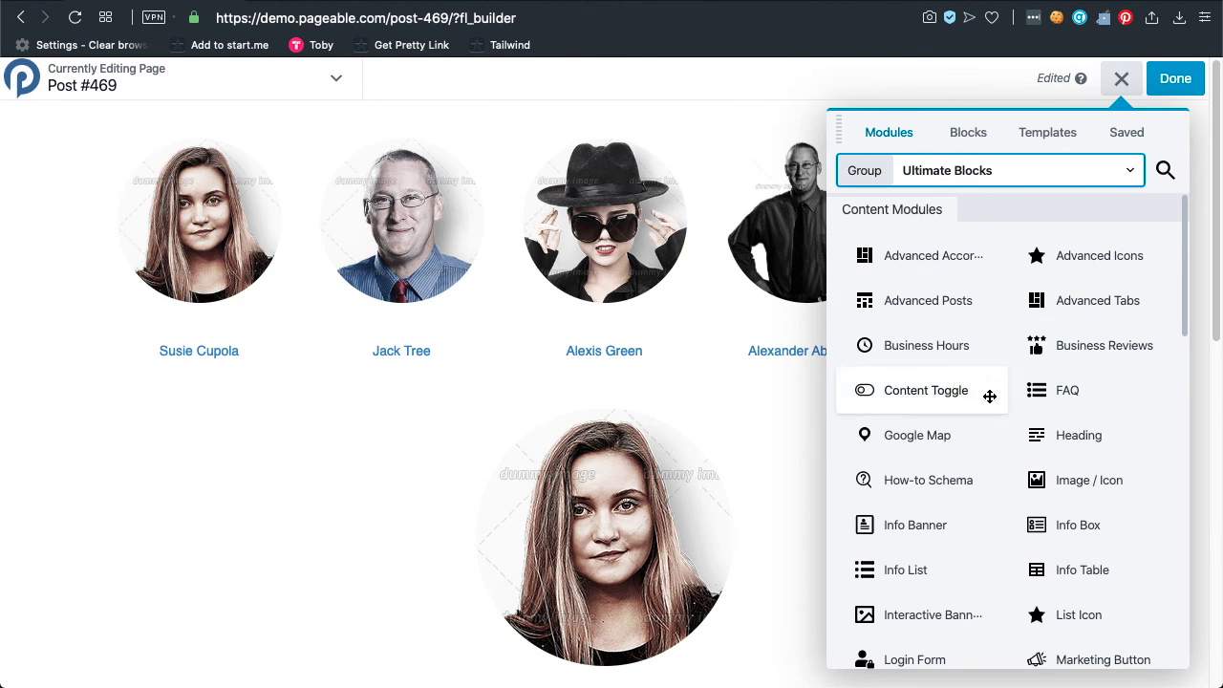
pyautogui.click(964, 182)
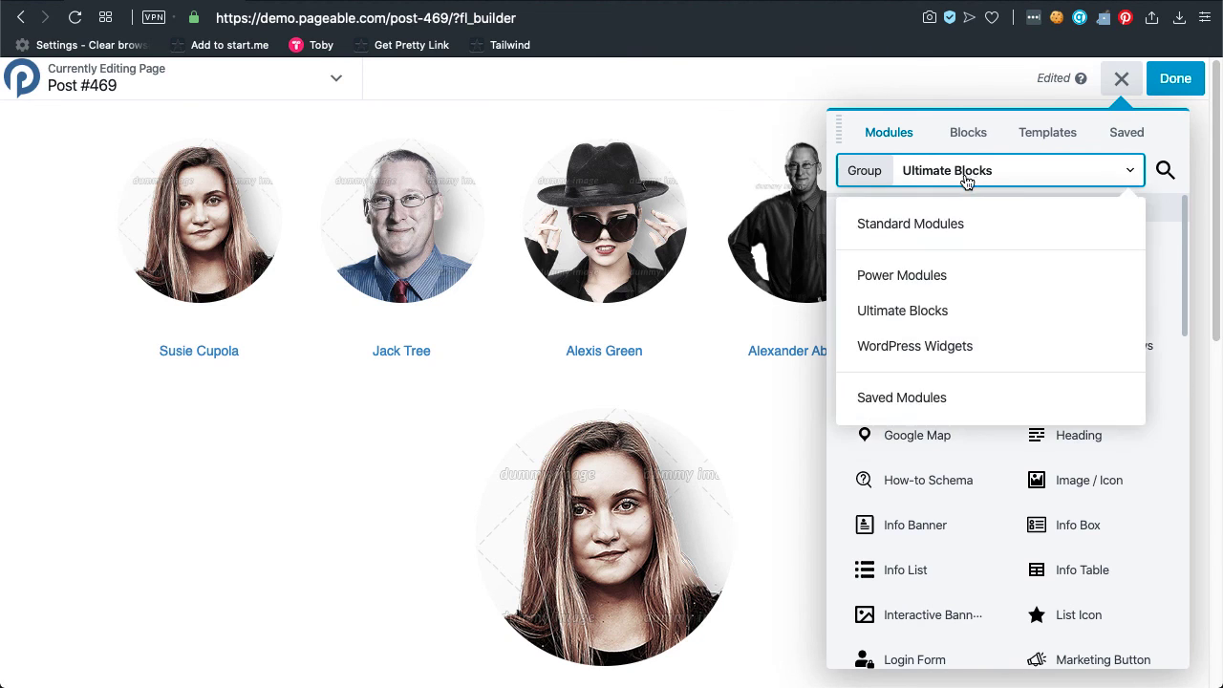
pyautogui.click(950, 223)
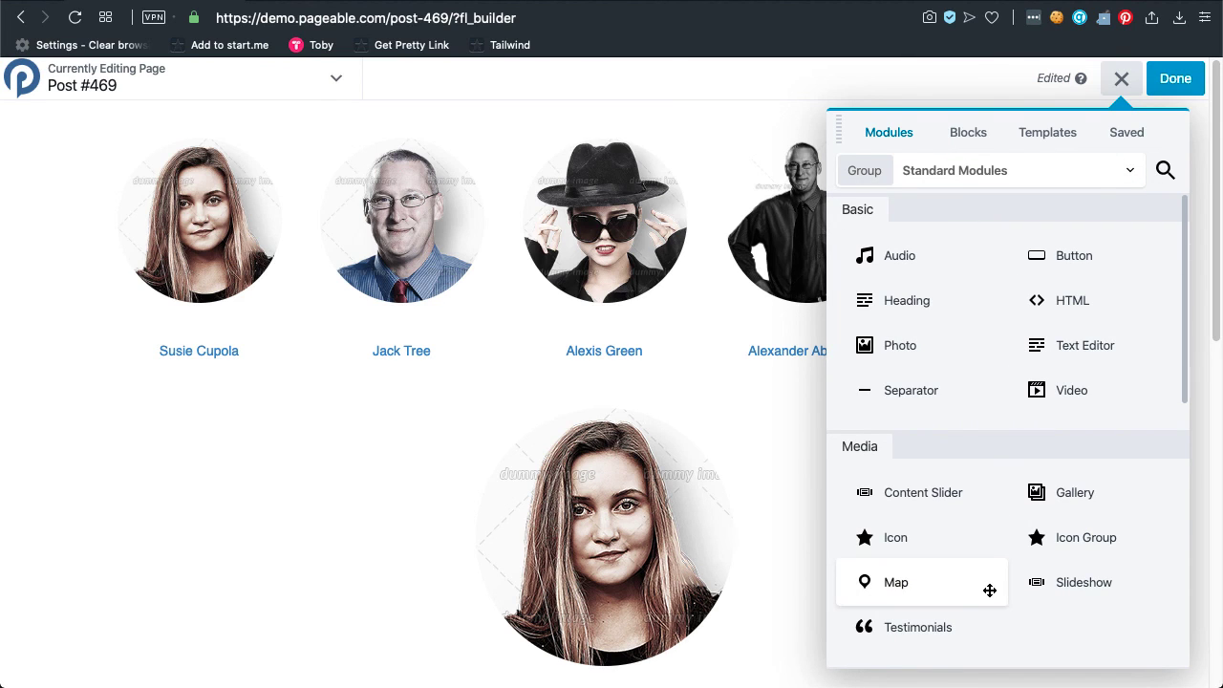
pyautogui.click(994, 172)
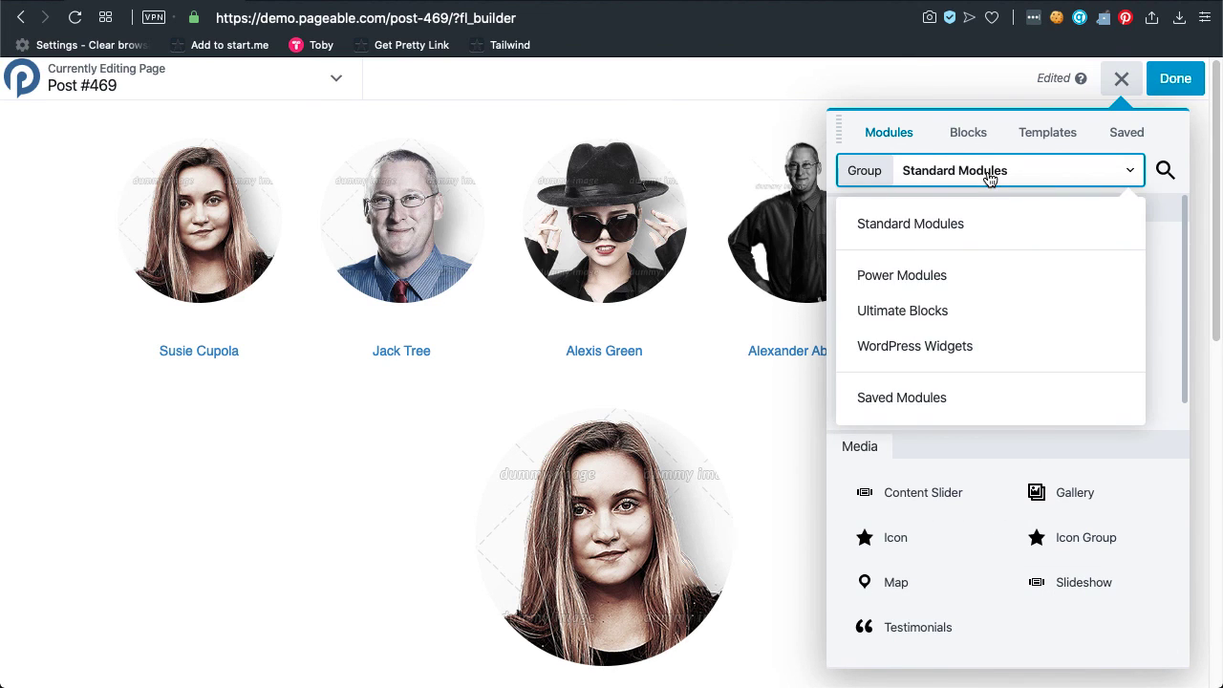
pyautogui.click(962, 282)
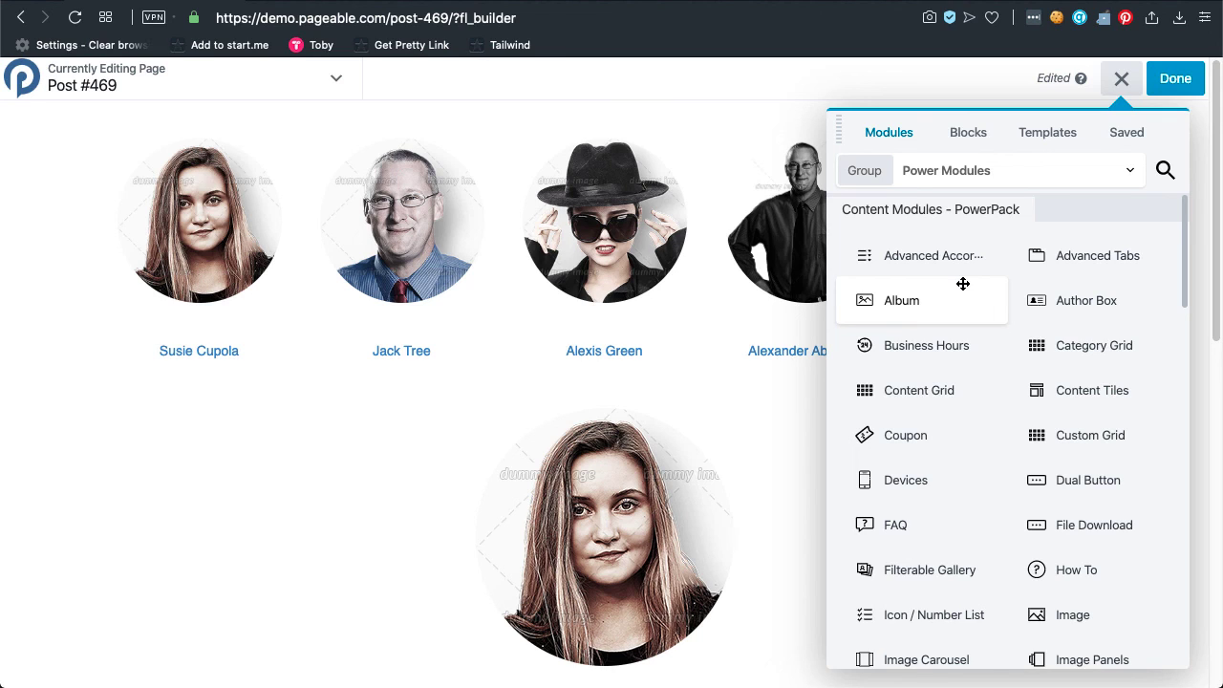
pyautogui.scroll(-3, 997, 396)
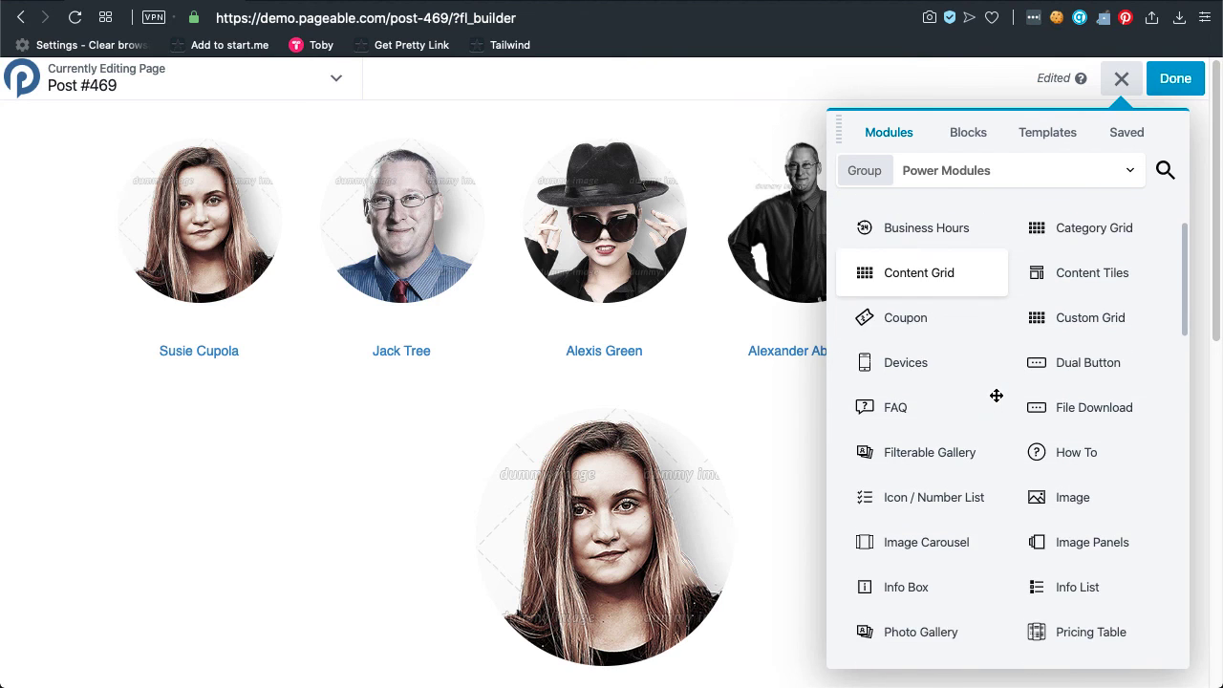
pyautogui.scroll(-8, 997, 396)
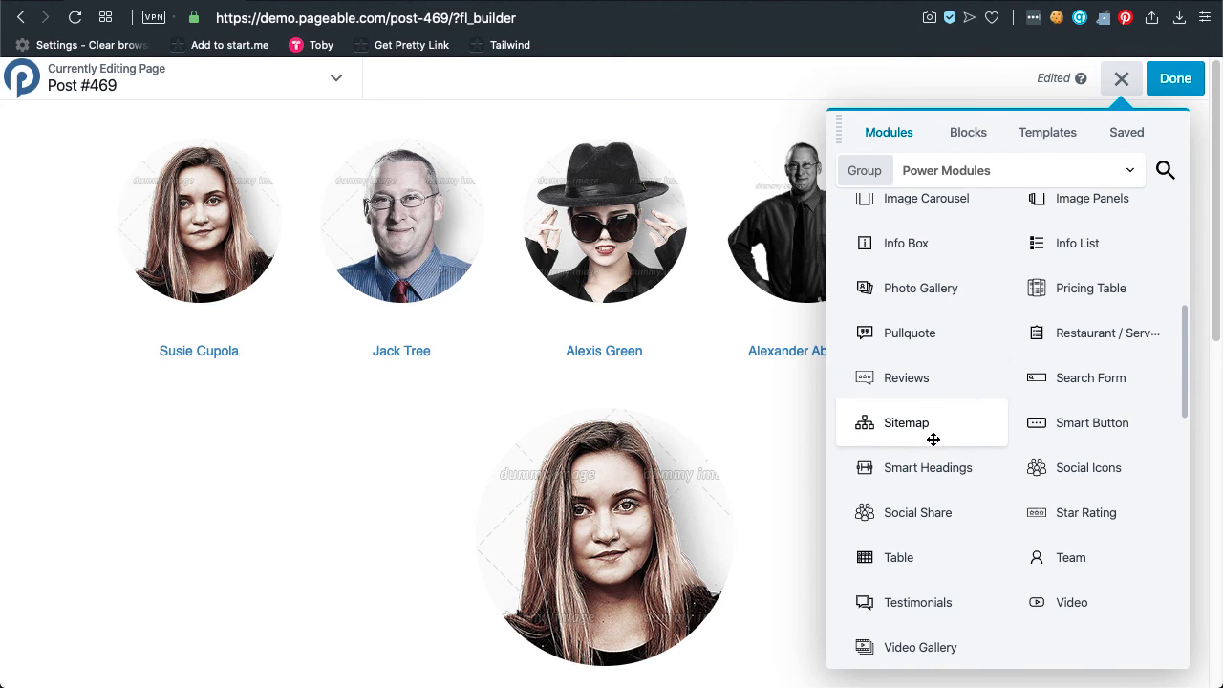